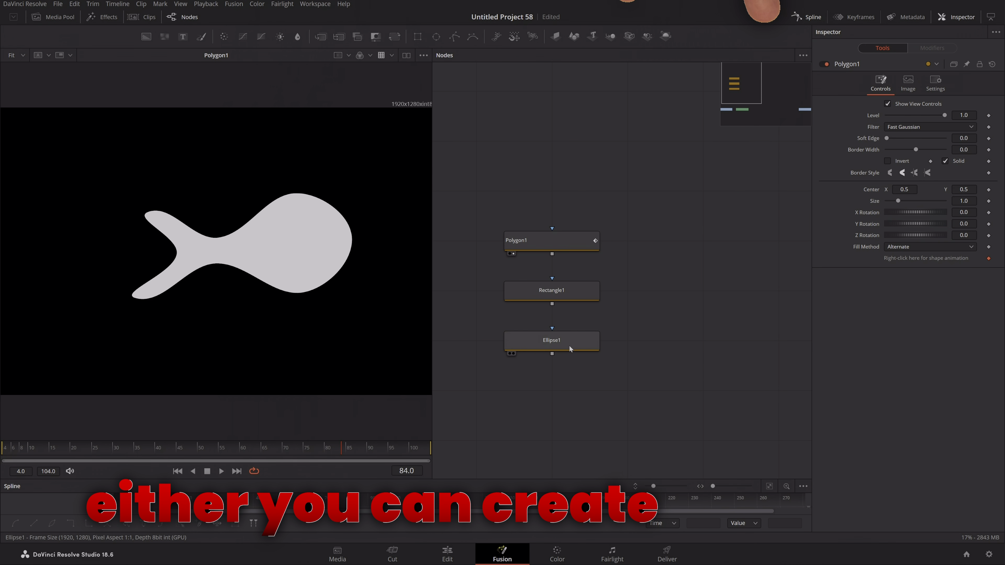
Step: Preview the Ellipse1, Rectangle1 and Ranges1 mask nodes one after another in the viewer
{"action": "left_click_drag", "start_coordinate": [569, 346], "coordinate": [206, 354]}
{"action": "key", "text": "1"}
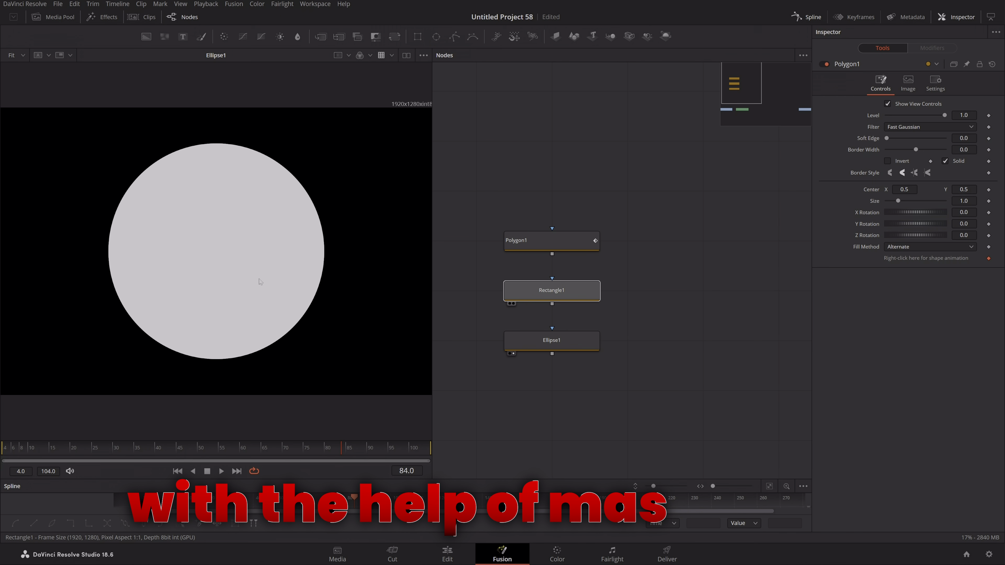
{"action": "key", "text": "1"}
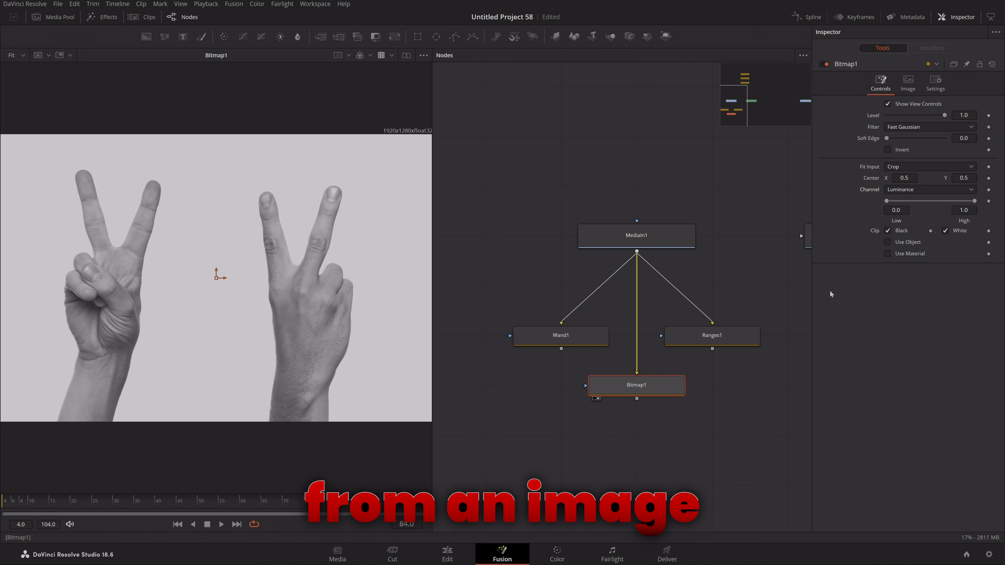
{"action": "left_click_drag", "start_coordinate": [712, 335], "coordinate": [379, 296]}
{"action": "left_click", "coordinate": [739, 340]}
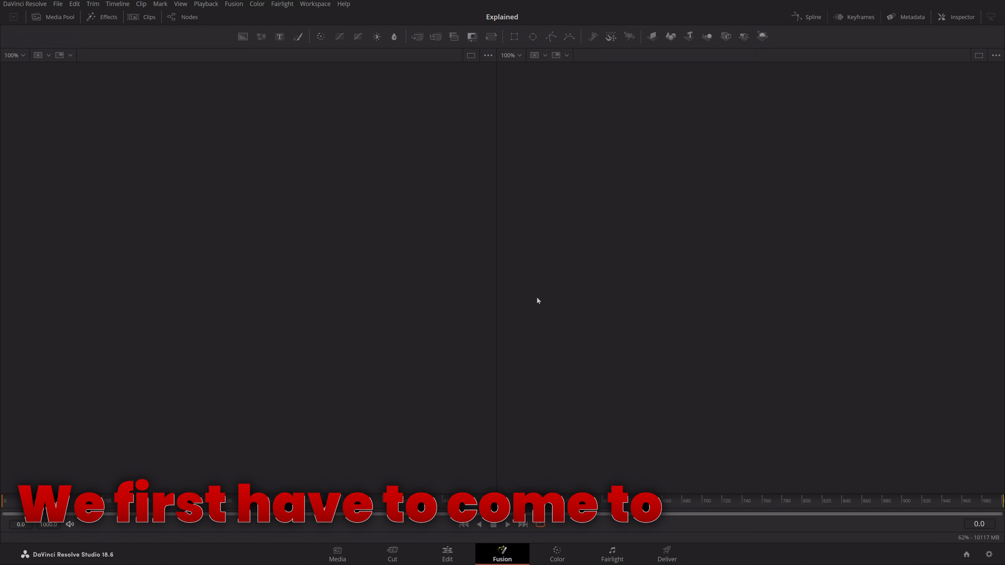
Step: Open the effects library and display the Mask category of the tools
{"action": "left_click", "coordinate": [96, 17]}
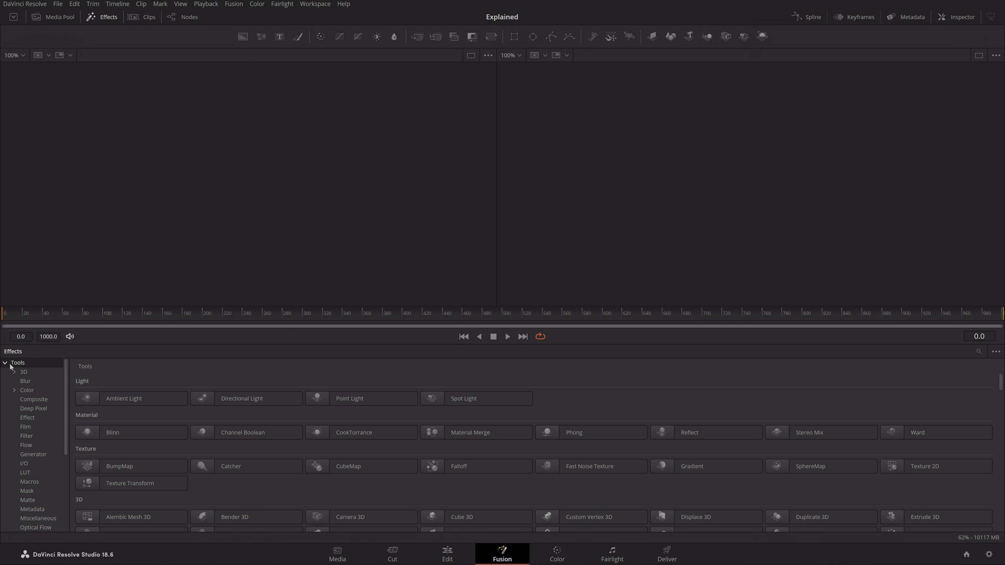
{"action": "left_click", "coordinate": [27, 491]}
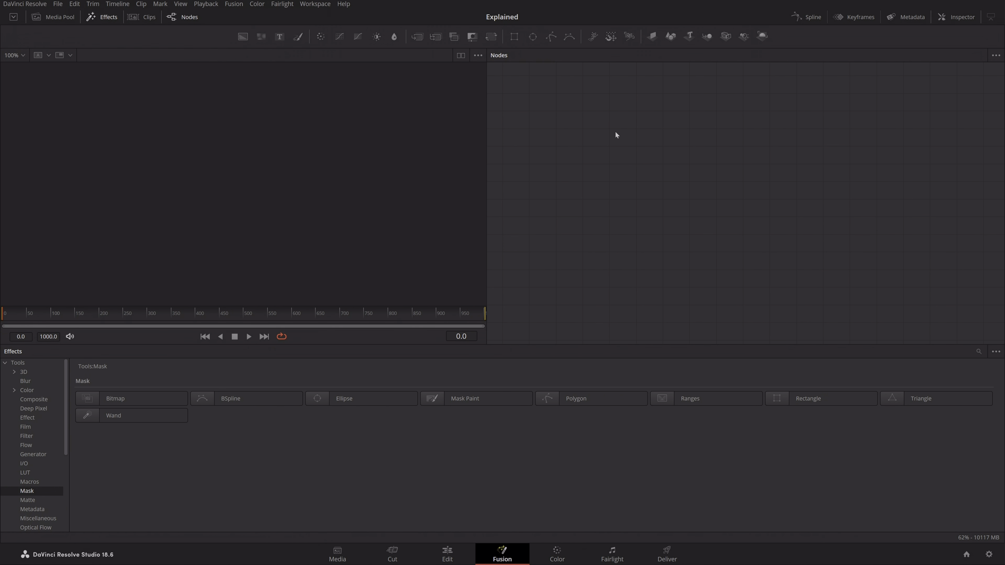
{"action": "right_click", "coordinate": [808, 37]}
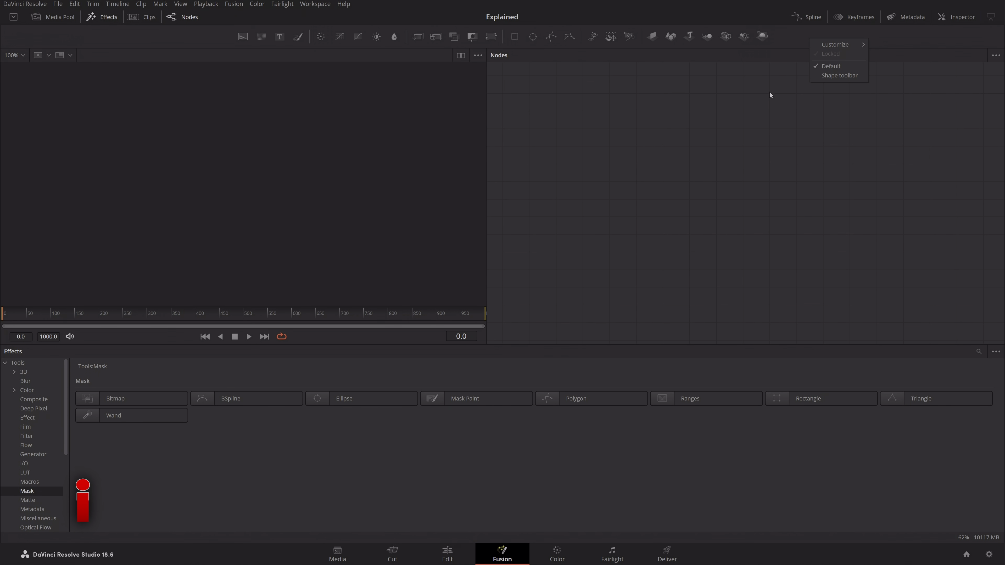
{"action": "left_click", "coordinate": [742, 116]}
{"action": "right_click", "coordinate": [814, 39]}
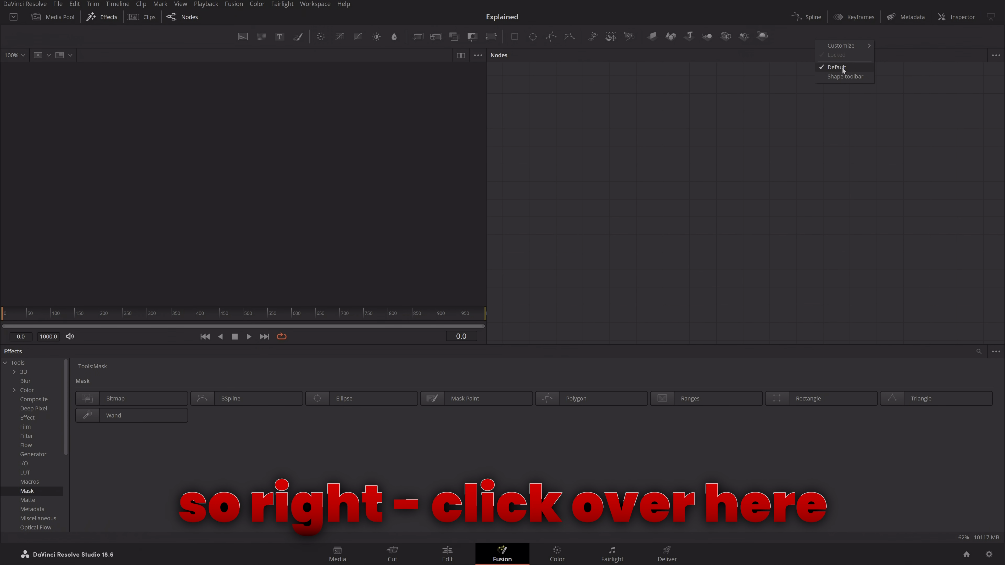
{"action": "left_click", "coordinate": [742, 118]}
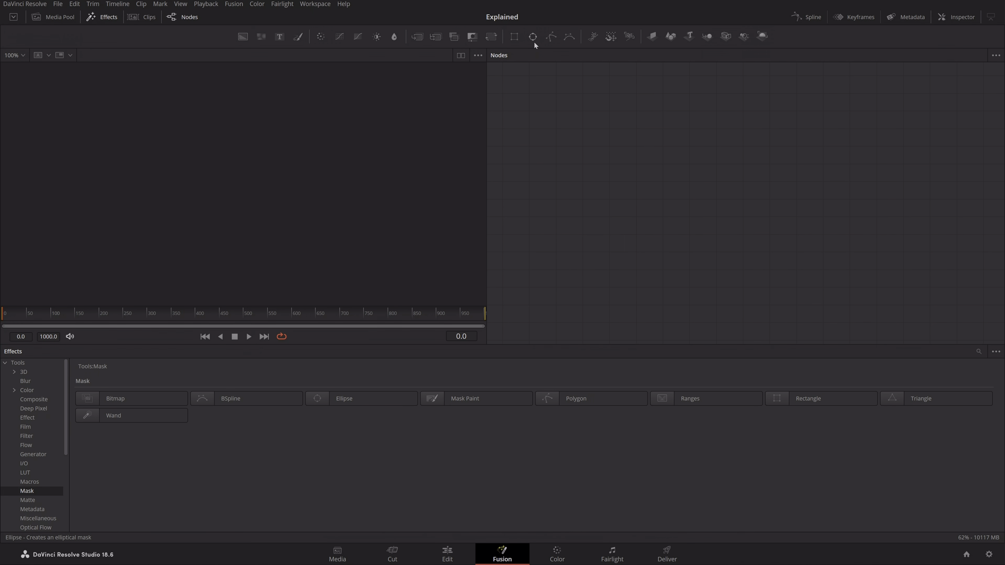
Step: Add an Ellipse mask node connected to MediaOut1 in the node graph, and close the media pool
{"action": "left_click_drag", "start_coordinate": [534, 41], "coordinate": [617, 154]}
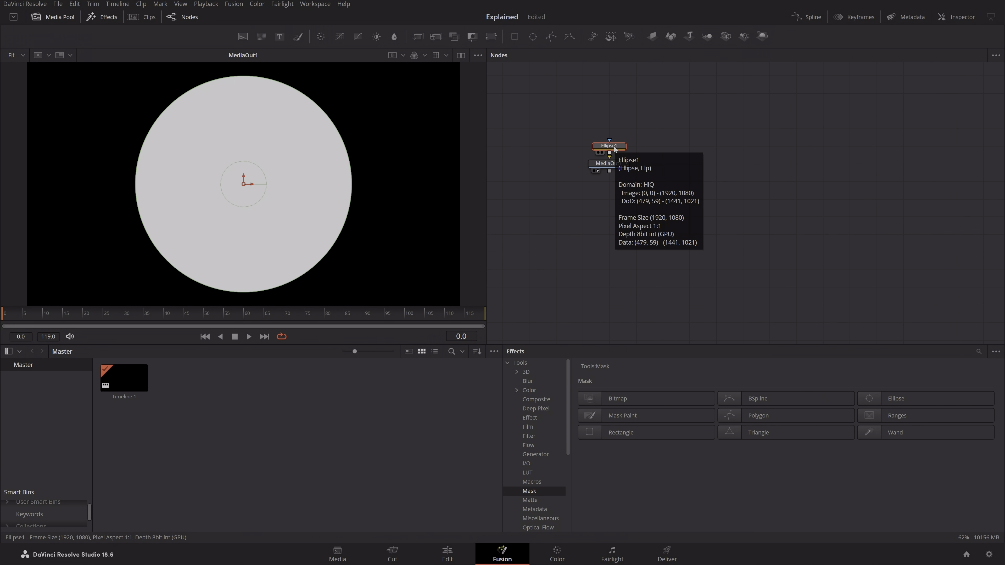
{"action": "left_click", "coordinate": [60, 17]}
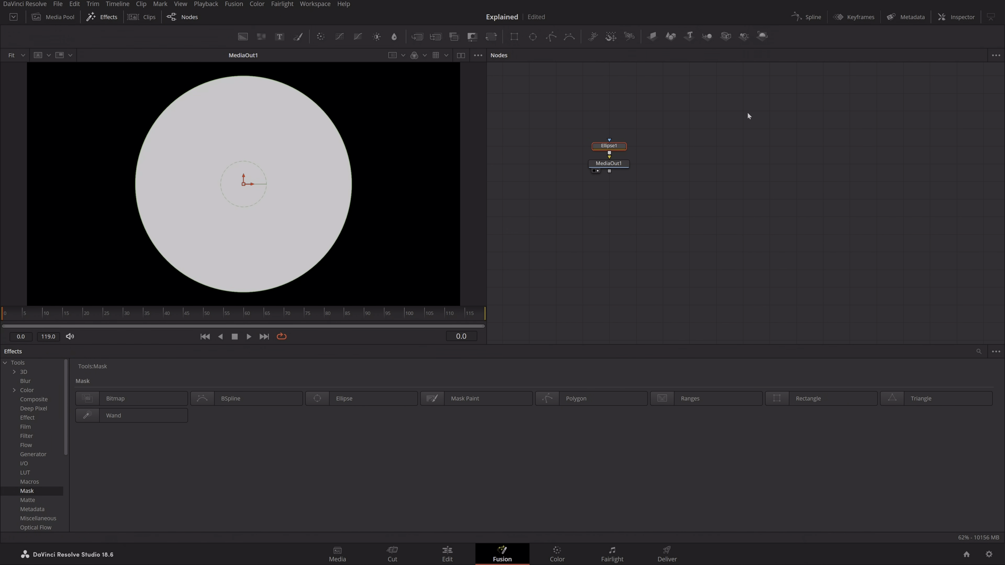
{"action": "right_click", "coordinate": [681, 144]}
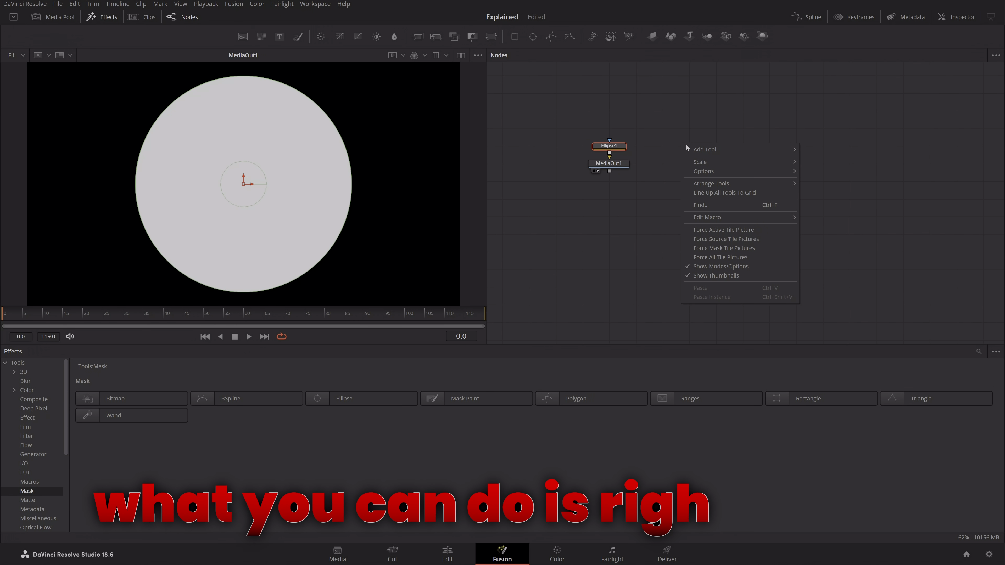
{"action": "mouse_move", "coordinate": [713, 149]}
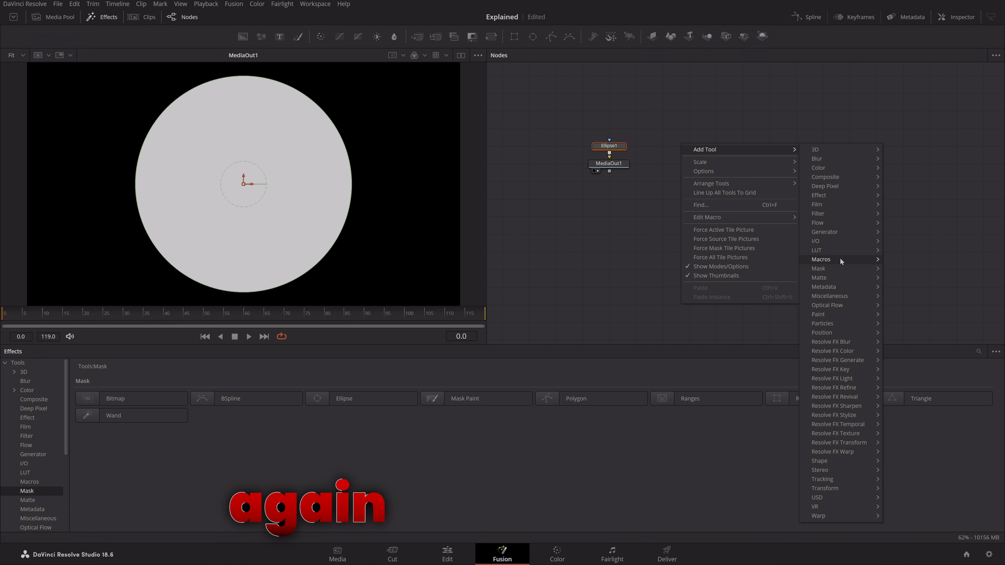
{"action": "mouse_move", "coordinate": [840, 269]}
{"action": "left_click", "coordinate": [650, 189]}
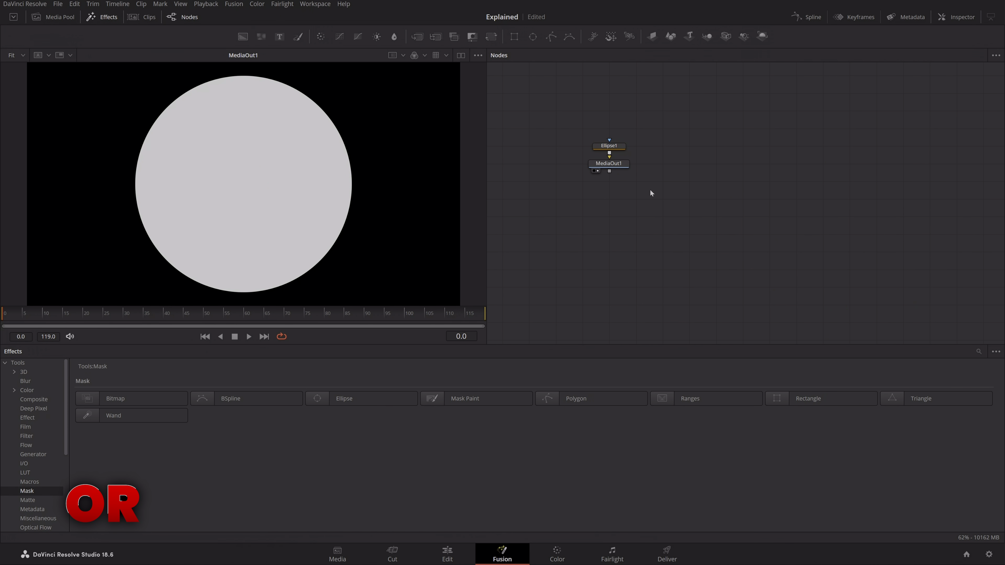
Step: Search the Select Tool dialog for "elp" and close it without adding a node
{"action": "key", "text": "shift+space"}
{"action": "mouse_move", "coordinate": [517, 133]}
{"action": "left_mouse_down"}
{"action": "mouse_move", "coordinate": [533, 136]}
{"action": "mouse_move", "coordinate": [527, 116]}
{"action": "left_mouse_up"}
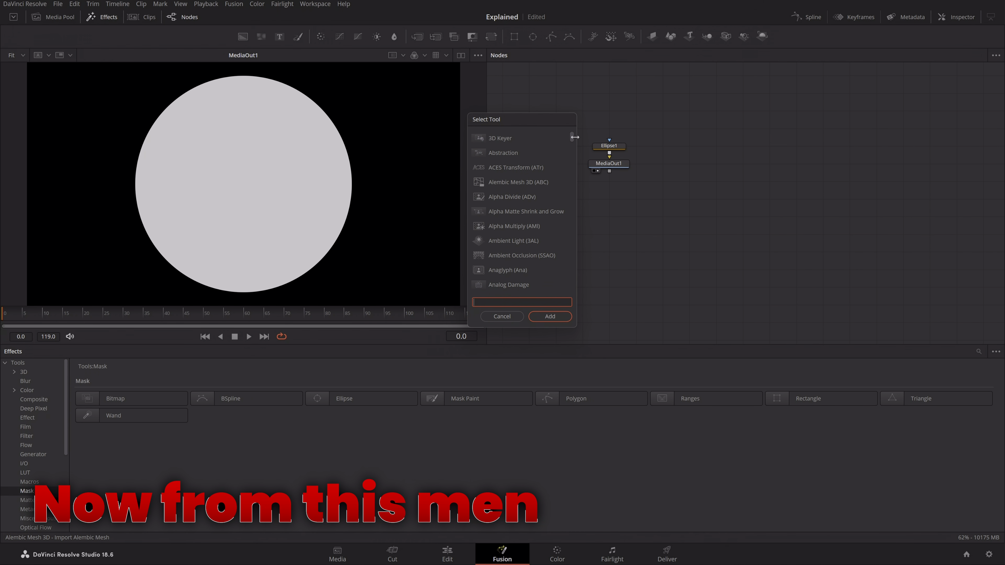
{"action": "type", "text": "elp"}
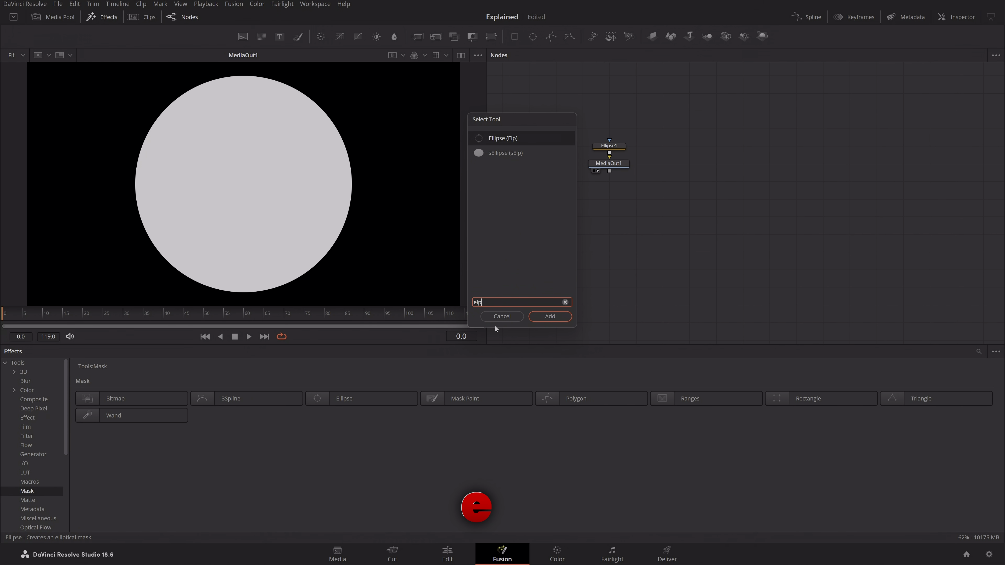
{"action": "left_click", "coordinate": [500, 316]}
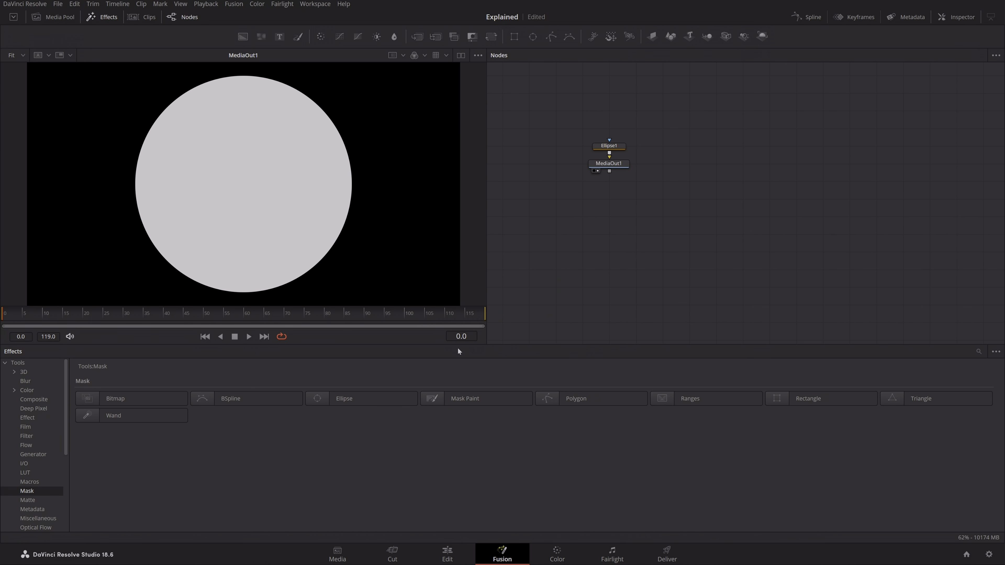
Step: Shrink the effects library and check which effect masks can be added directly from the viewer
{"action": "left_click_drag", "start_coordinate": [463, 346], "coordinate": [461, 419]}
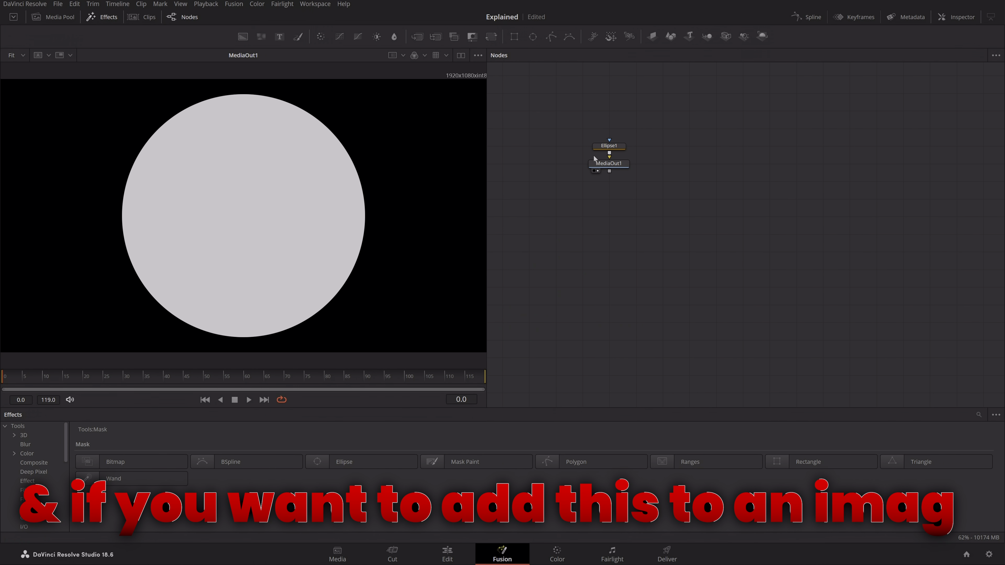
{"action": "right_click", "coordinate": [250, 179]}
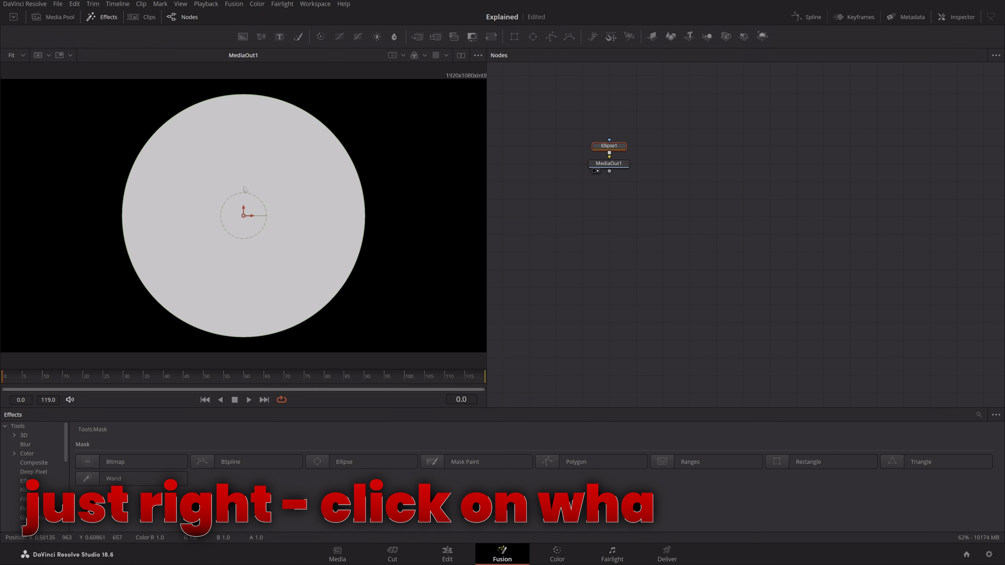
{"action": "right_click", "coordinate": [243, 187]}
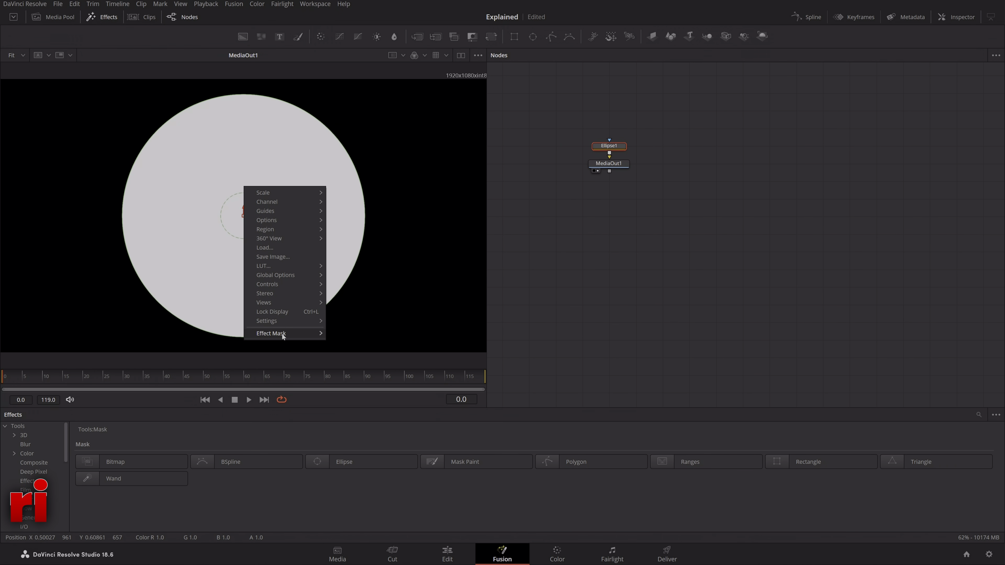
{"action": "mouse_move", "coordinate": [281, 334]}
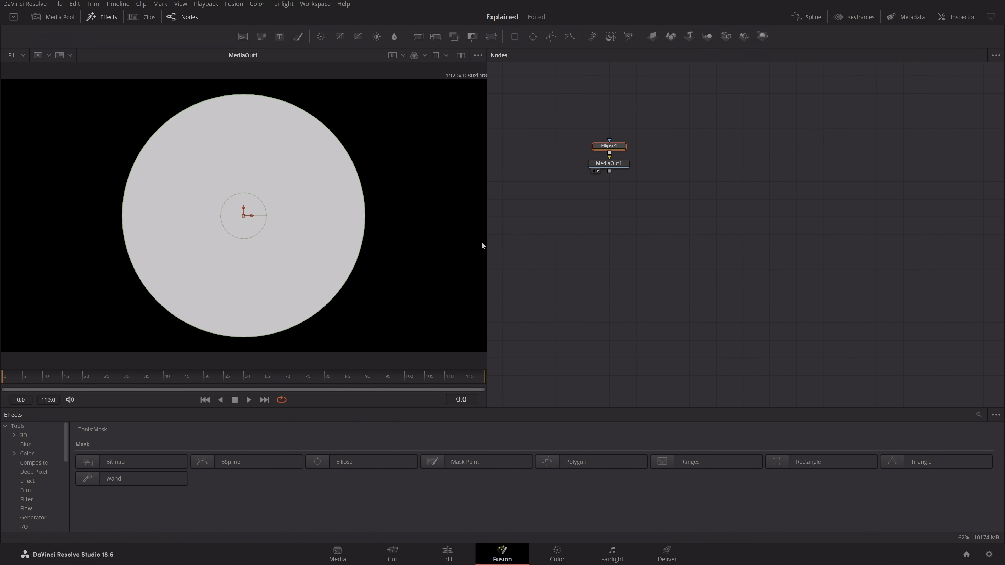
{"action": "right_click", "coordinate": [257, 255]}
{"action": "mouse_move", "coordinate": [300, 401]}
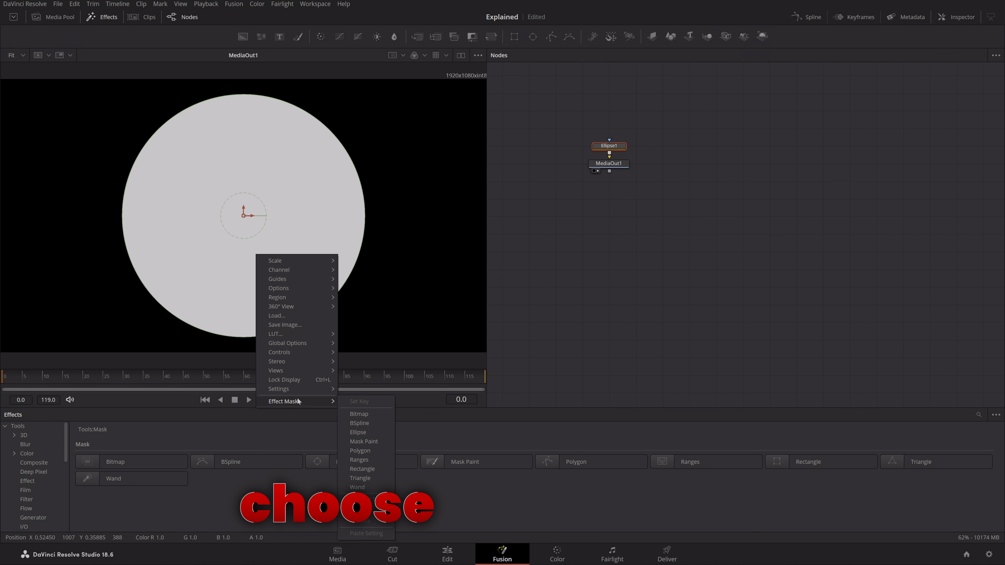
{"action": "left_click", "coordinate": [654, 252]}
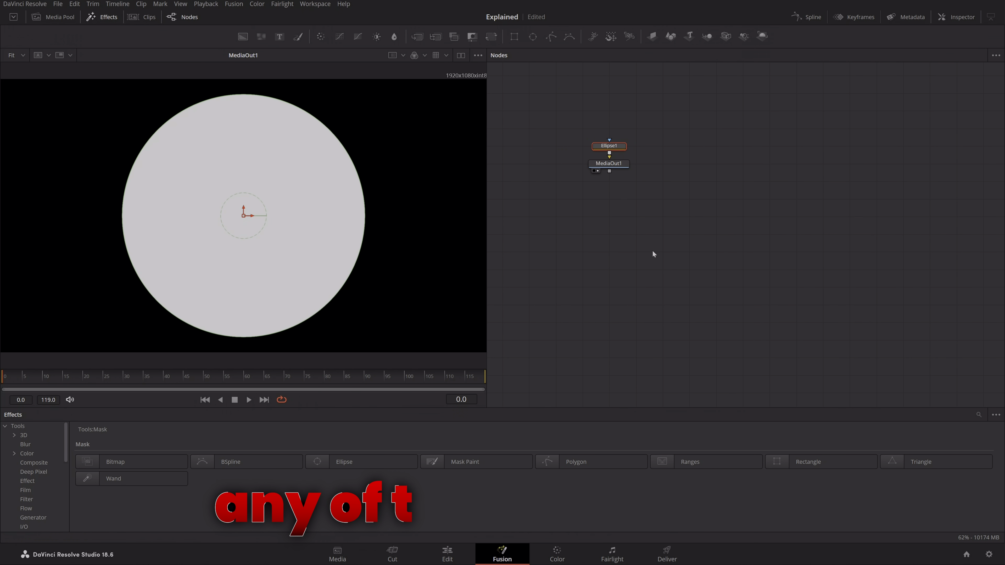
Step: Hide the effects library and show the Inspector for the Ellipse1 node
{"action": "scroll", "coordinate": [629, 270], "scroll_direction": "up", "scroll_amount": 5}
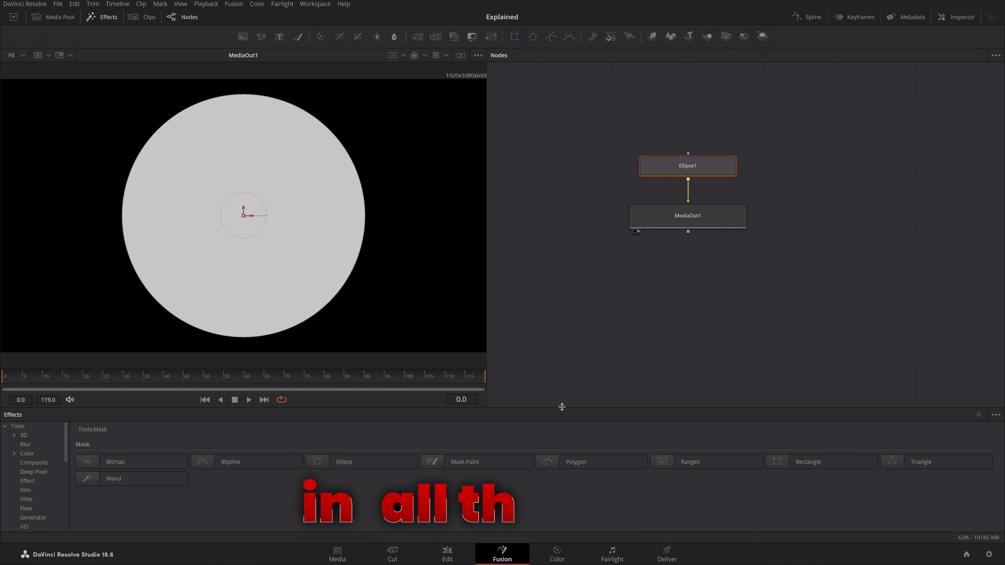
{"action": "left_click_drag", "start_coordinate": [558, 408], "coordinate": [554, 477]}
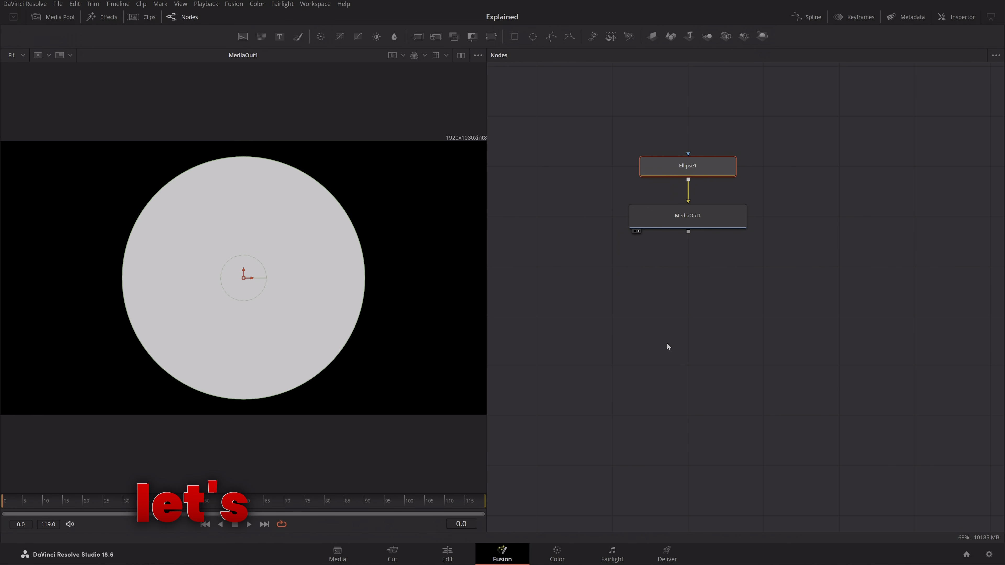
{"action": "left_click", "coordinate": [621, 402]}
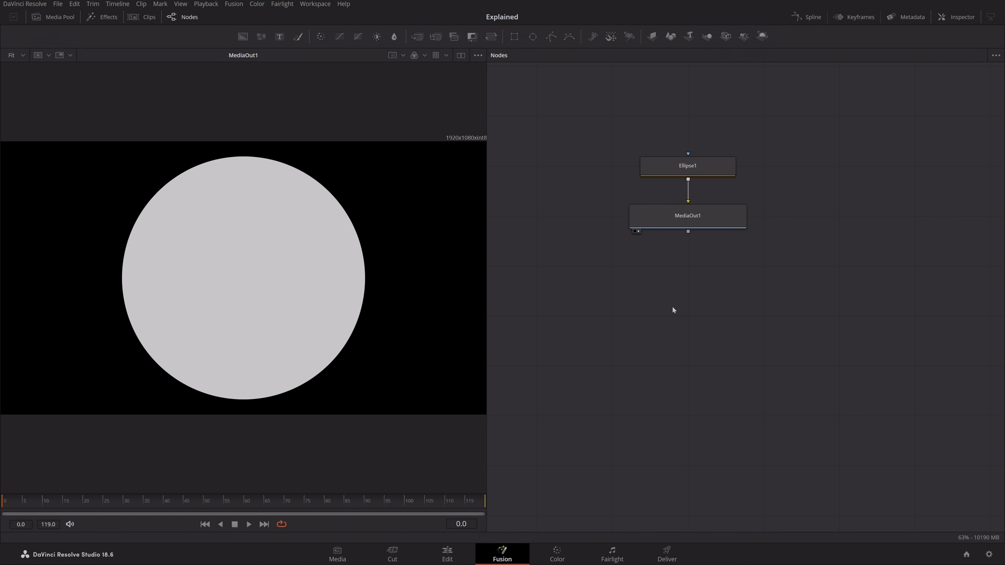
{"action": "left_click", "coordinate": [945, 17]}
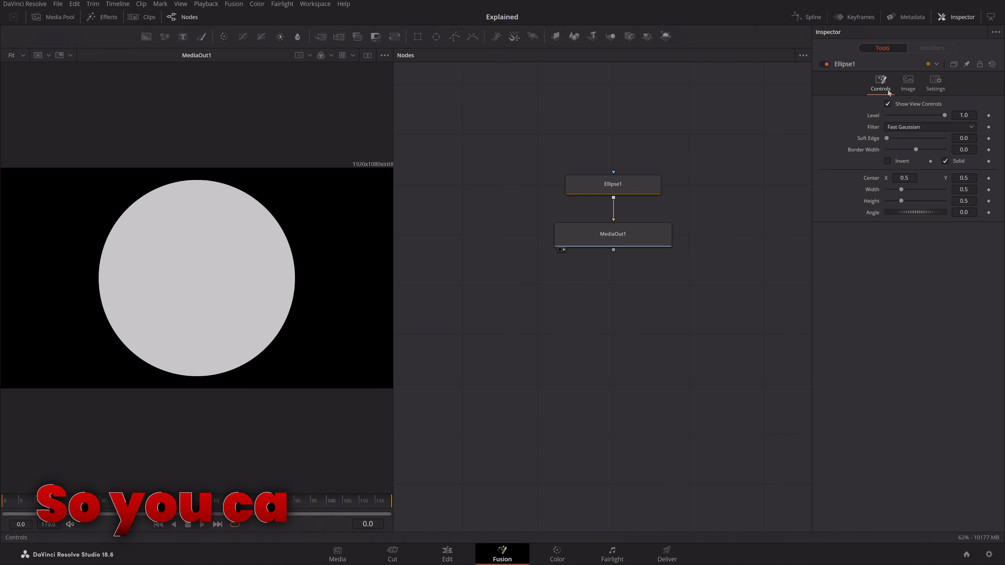
Step: Review the Ellipse1 node's Image and Settings parameters, and return to its Controls
{"action": "left_click", "coordinate": [908, 83]}
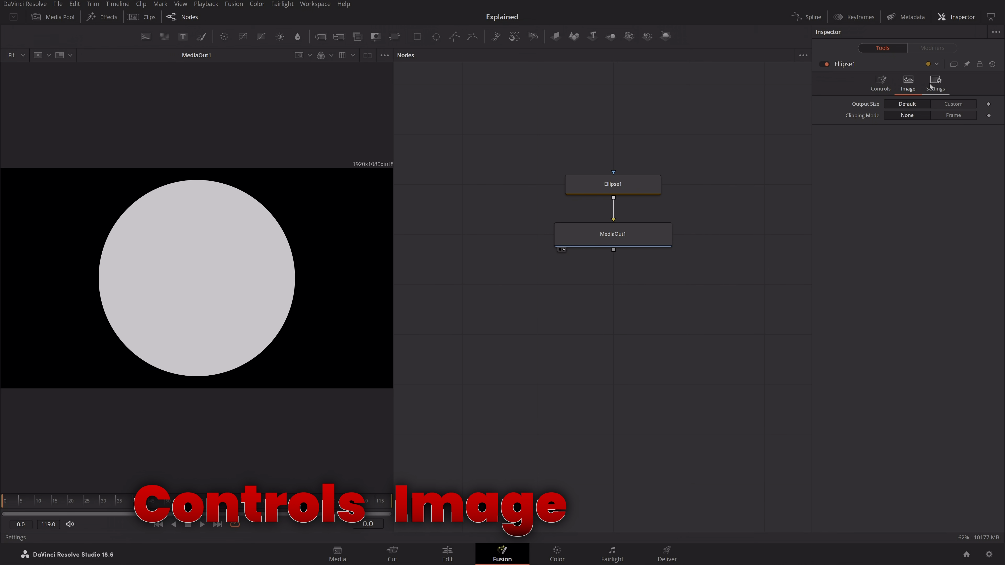
{"action": "left_click", "coordinate": [929, 83]}
{"action": "left_click", "coordinate": [881, 83]}
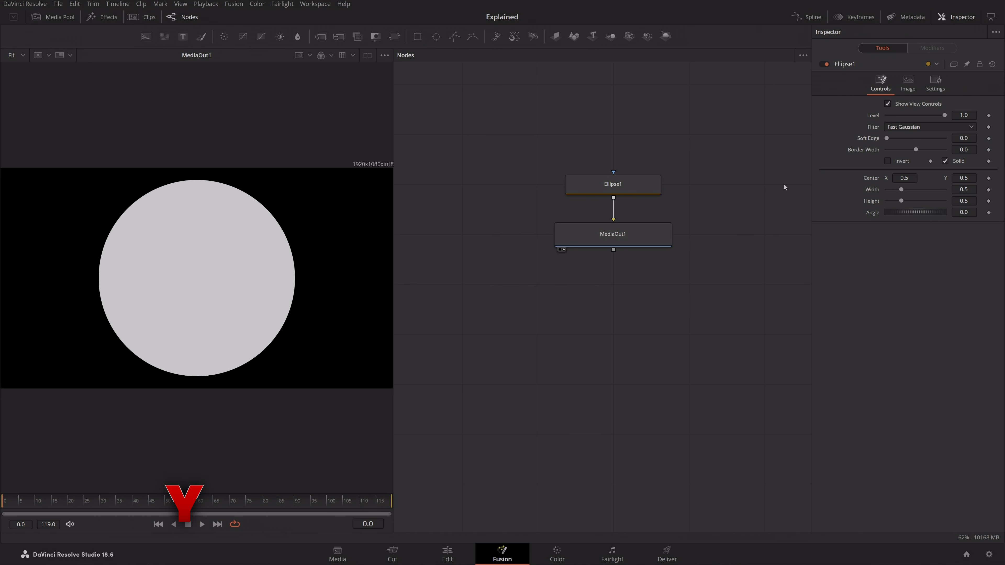
Step: Select the Ellipse1 node to check its on-screen controls, and try out its Level setting, restoring it to 1.0
{"action": "left_click", "coordinate": [612, 184]}
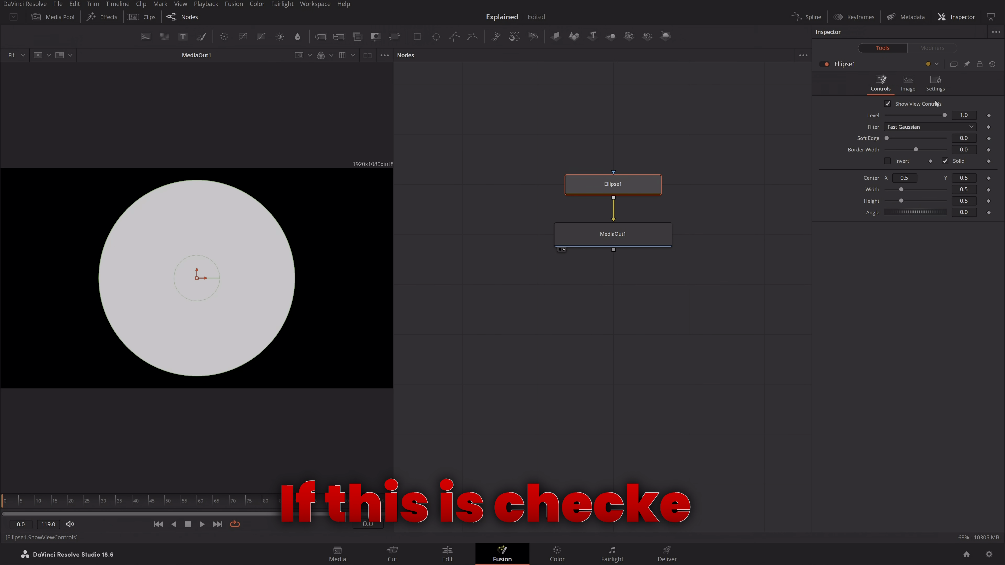
{"action": "left_click_drag", "start_coordinate": [272, 339], "coordinate": [308, 297]}
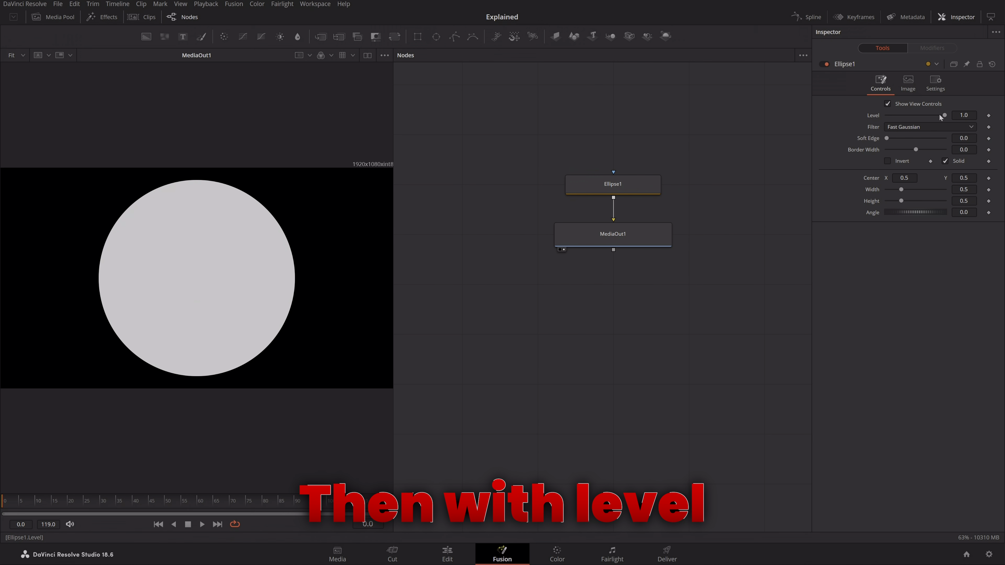
{"action": "left_click_drag", "start_coordinate": [923, 123], "coordinate": [966, 147]}
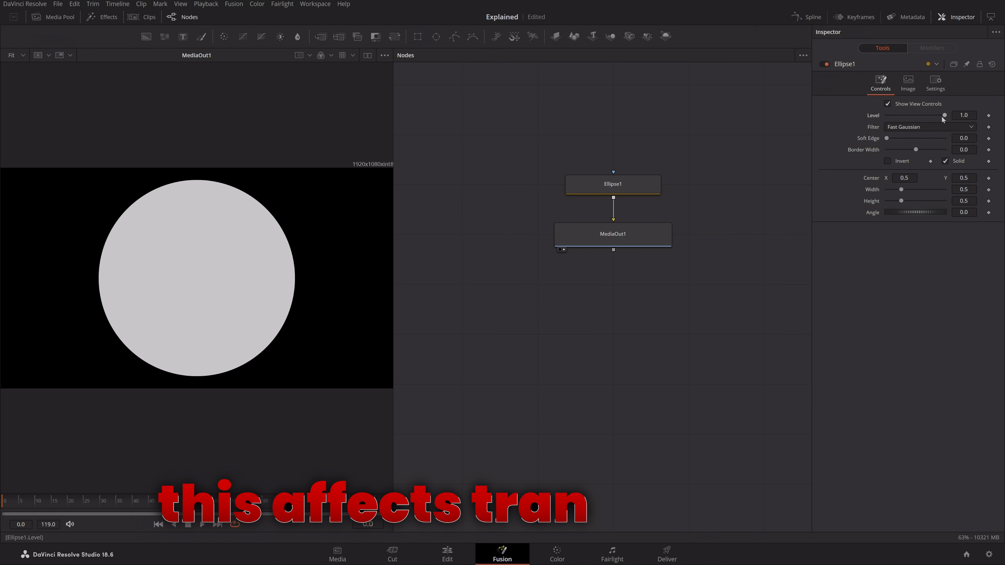
Step: Check the mask's filter options and set the Ellipse1 Soft Edge to about 0.1165 with the Fast Gaussian filter
{"action": "left_click", "coordinate": [908, 126]}
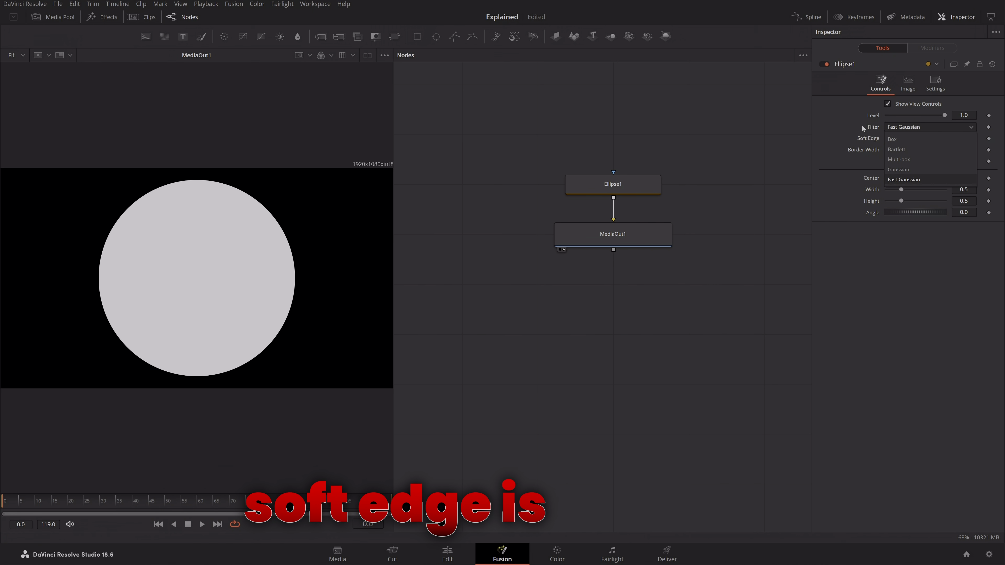
{"action": "left_click", "coordinate": [931, 133]}
{"action": "left_click_drag", "start_coordinate": [886, 138], "coordinate": [911, 149]}
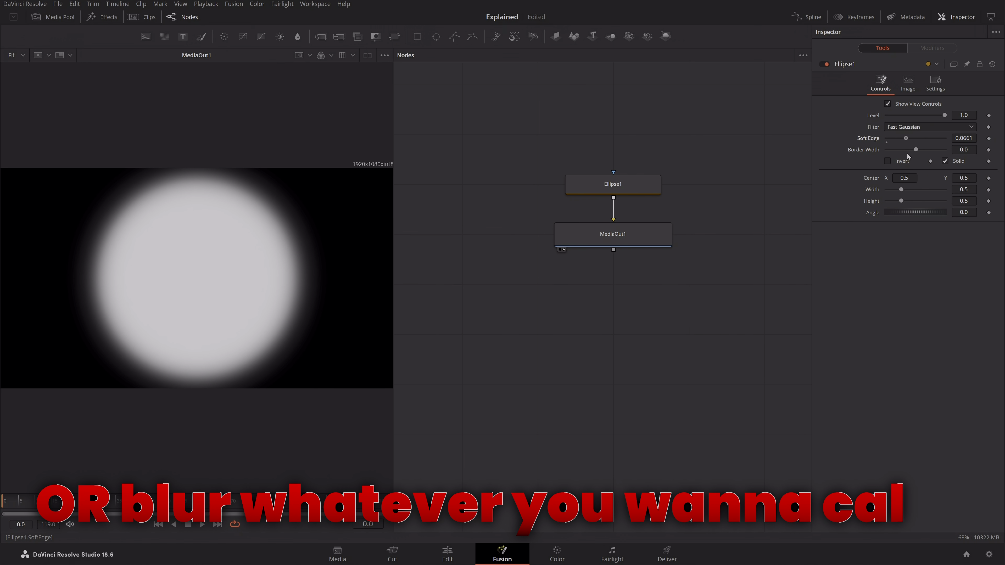
{"action": "left_click", "coordinate": [927, 125]}
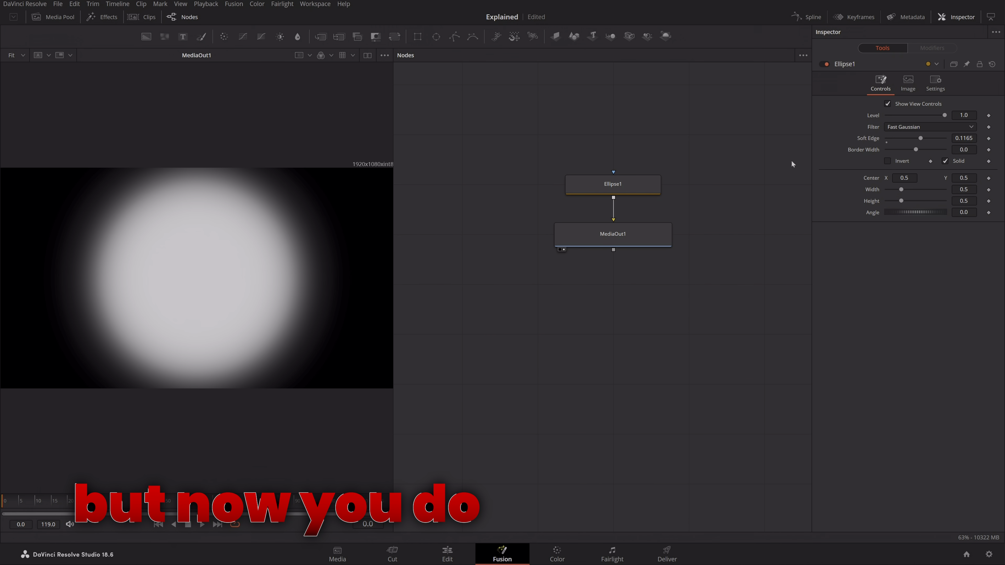
{"action": "left_click", "coordinate": [921, 127]}
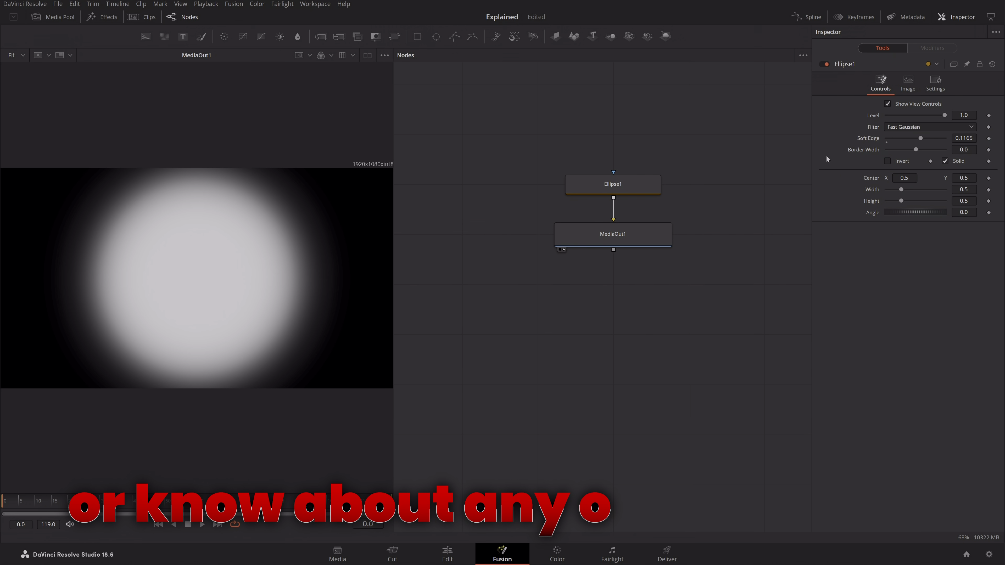
Step: Try the Box, Bartlett, Multi-box and Gaussian filters on Ellipse1, and return to Fast Gaussian
{"action": "left_click", "coordinate": [910, 128]}
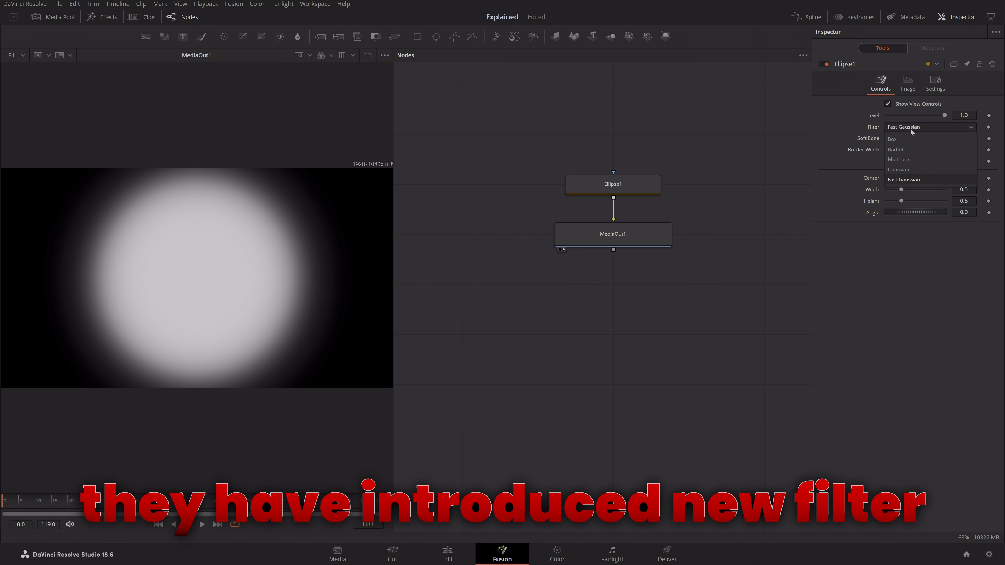
{"action": "left_click", "coordinate": [783, 170]}
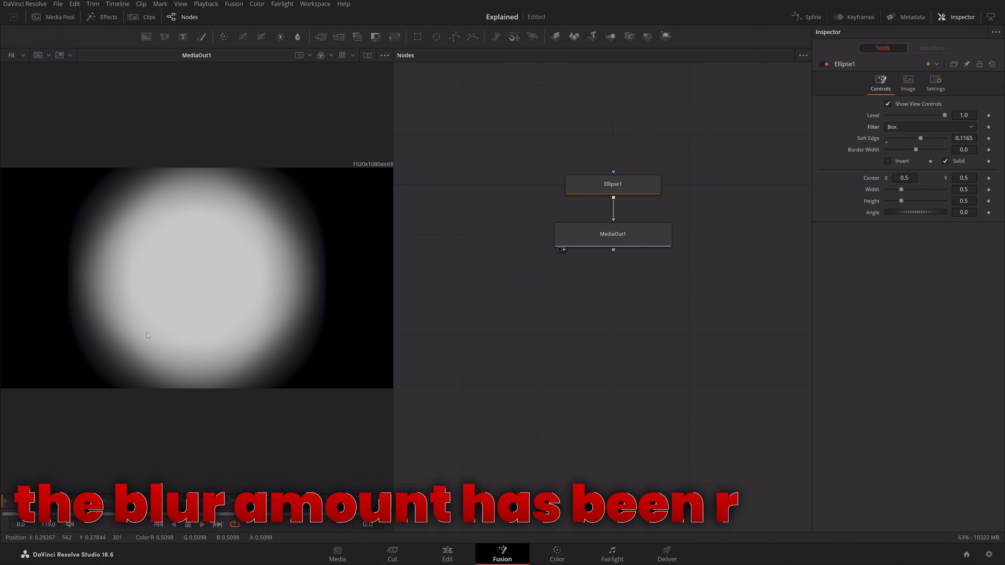
{"action": "left_click", "coordinate": [910, 127]}
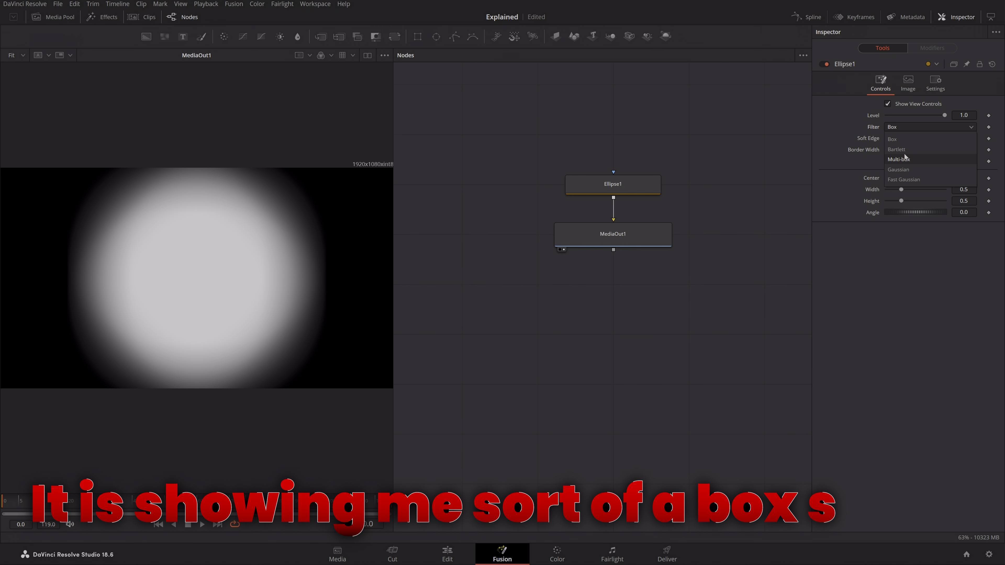
{"action": "left_click", "coordinate": [897, 149]}
{"action": "left_click", "coordinate": [914, 127]}
{"action": "left_click", "coordinate": [911, 160]}
{"action": "left_click", "coordinate": [910, 127]}
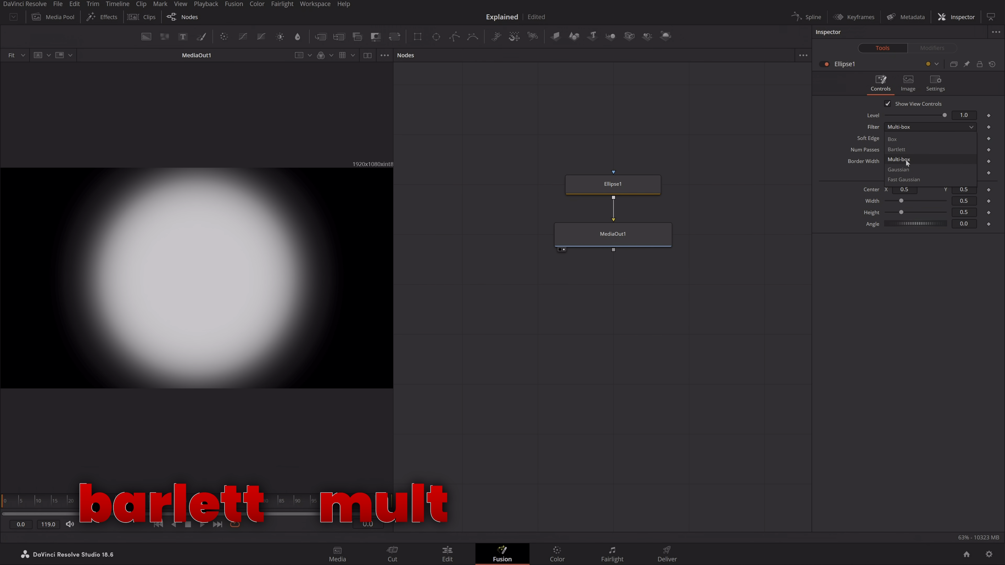
{"action": "left_click", "coordinate": [905, 169]}
{"action": "left_click", "coordinate": [914, 127]}
{"action": "left_click", "coordinate": [902, 180]}
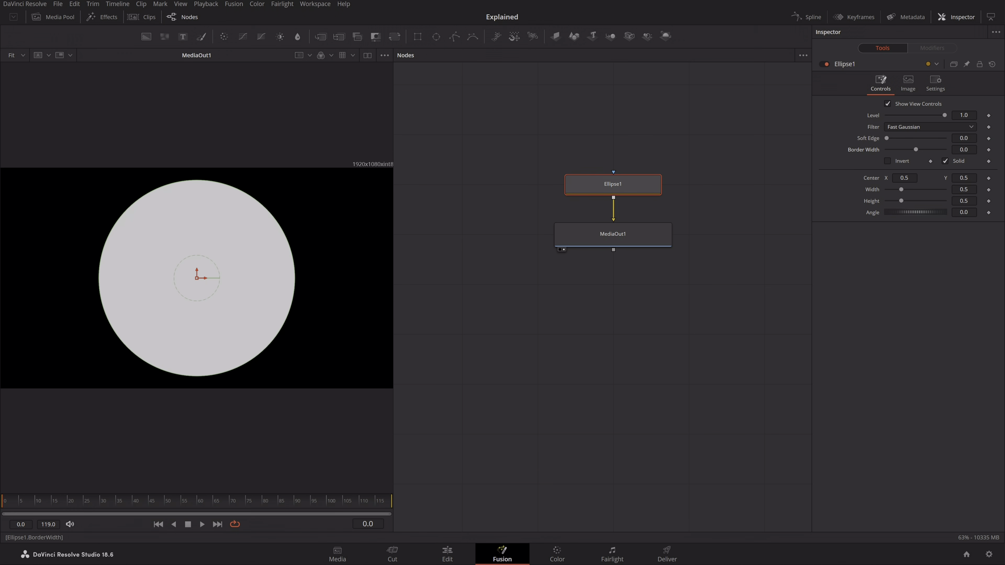
Step: Try a Border Width of about -0.0453 on Ellipse1, toggle Solid off and on, and reset Border Width to 0.0
{"action": "left_click_drag", "start_coordinate": [916, 150], "coordinate": [908, 150]}
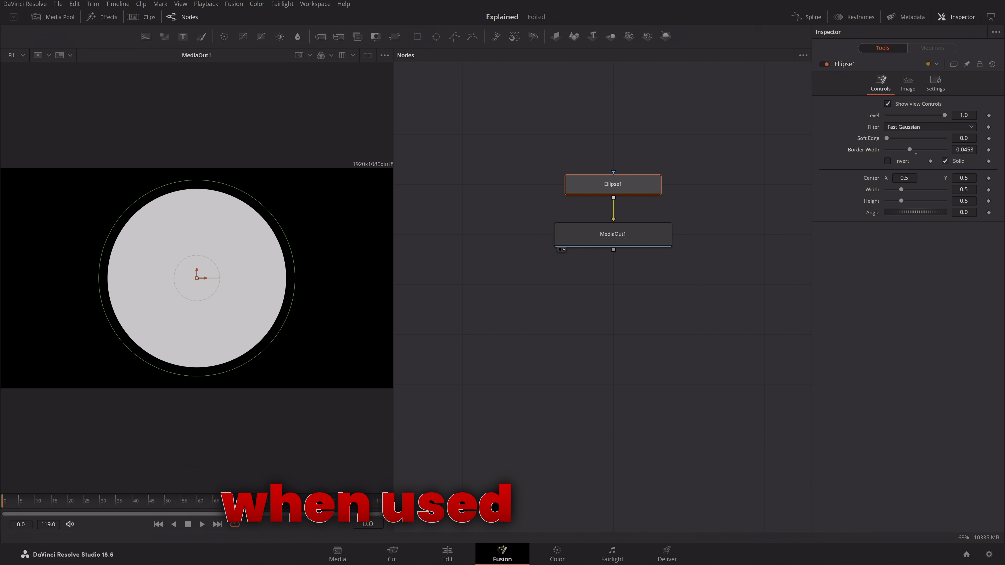
{"action": "left_click", "coordinate": [951, 160]}
{"action": "left_click", "coordinate": [951, 161]}
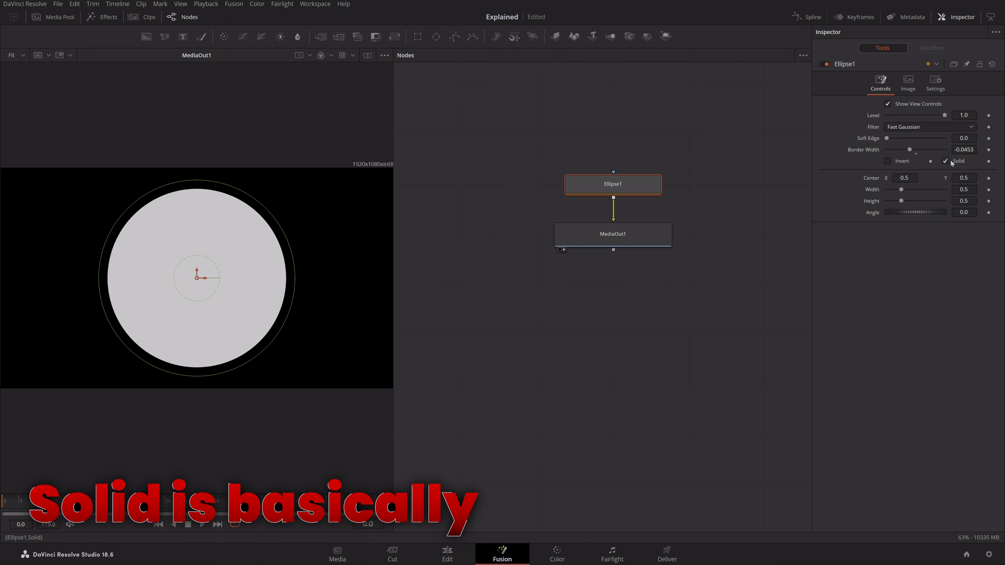
{"action": "left_click", "coordinate": [951, 161]}
{"action": "left_click", "coordinate": [950, 160]}
{"action": "left_click", "coordinate": [915, 153]}
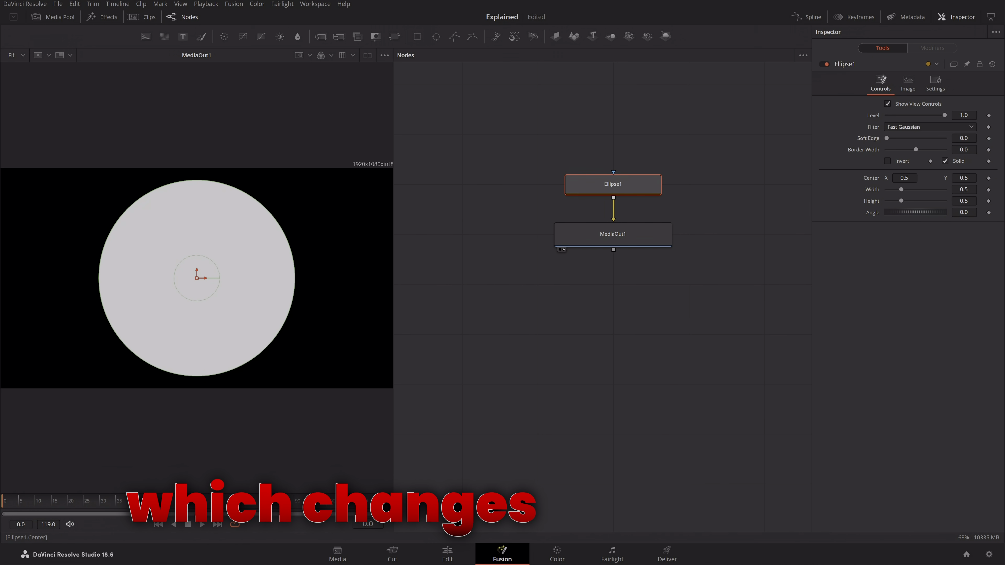
Step: Try shifting Ellipse1's Center in X and to about 0.407 in Y, resetting both coordinates to 0.5
{"action": "mouse_move", "coordinate": [904, 179]}
{"action": "left_mouse_down"}
{"action": "mouse_move", "coordinate": [852, 178]}
{"action": "mouse_move", "coordinate": [951, 178]}
{"action": "mouse_move", "coordinate": [894, 178]}
{"action": "left_mouse_up"}
{"action": "double_click", "coordinate": [867, 178]}
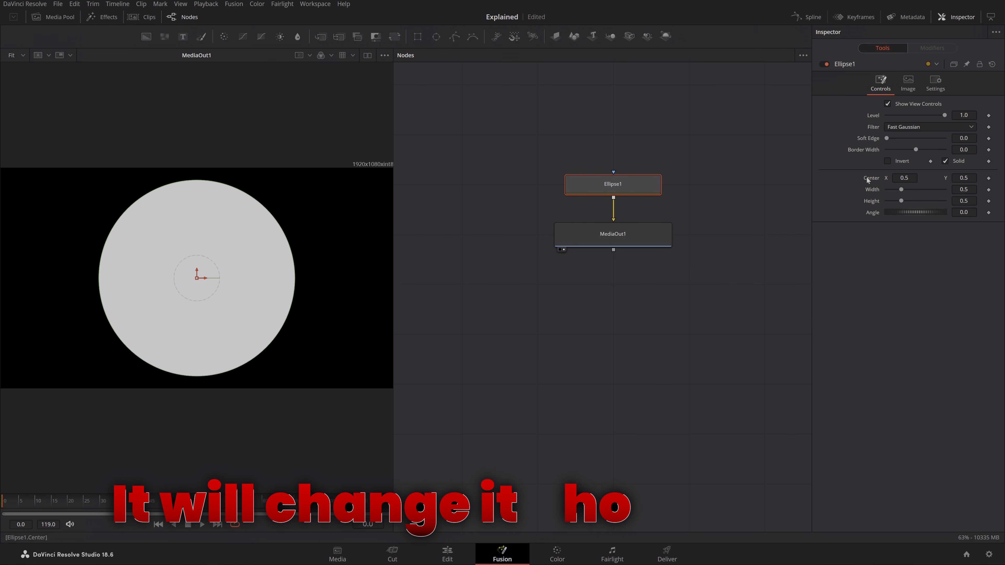
{"action": "left_click_drag", "start_coordinate": [963, 178], "coordinate": [927, 178]}
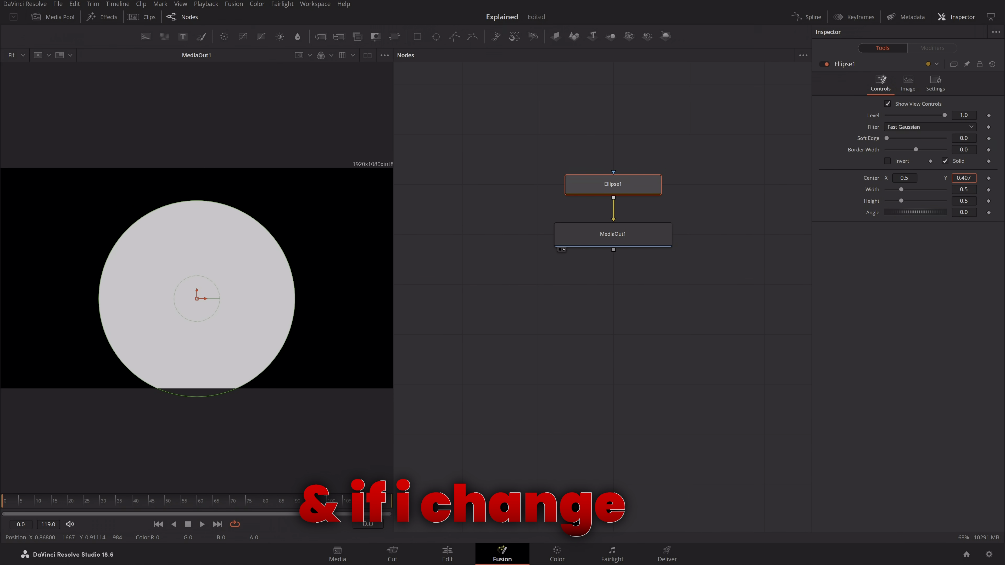
{"action": "double_click", "coordinate": [875, 181]}
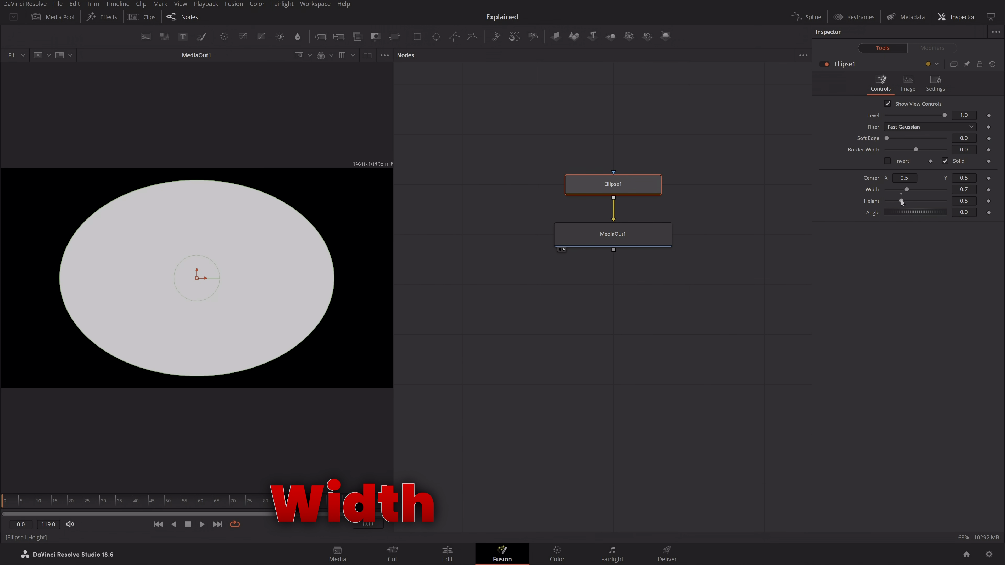
Step: Try an Ellipse1 Height of about 0.835, and reset both Height and Width to 0.5
{"action": "left_click_drag", "start_coordinate": [900, 201], "coordinate": [911, 201]}
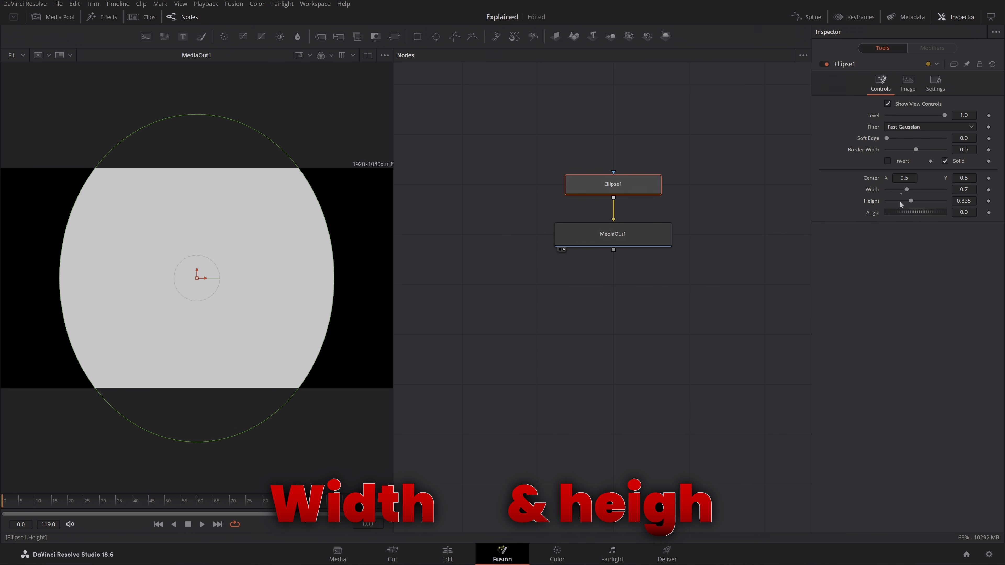
{"action": "left_click", "coordinate": [901, 205]}
{"action": "left_click", "coordinate": [901, 194]}
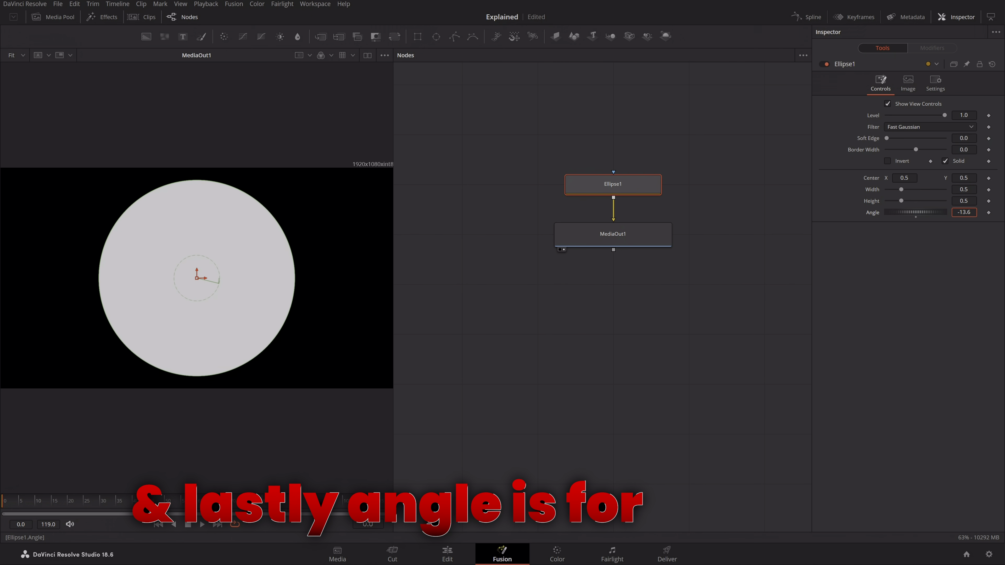
Step: Try rotating Ellipse1 with its Angle setting, reset it to 0.0 and deselect the node
{"action": "left_click_drag", "start_coordinate": [912, 213], "coordinate": [906, 213]}
{"action": "left_click", "coordinate": [916, 217]}
{"action": "left_click", "coordinate": [781, 257]}
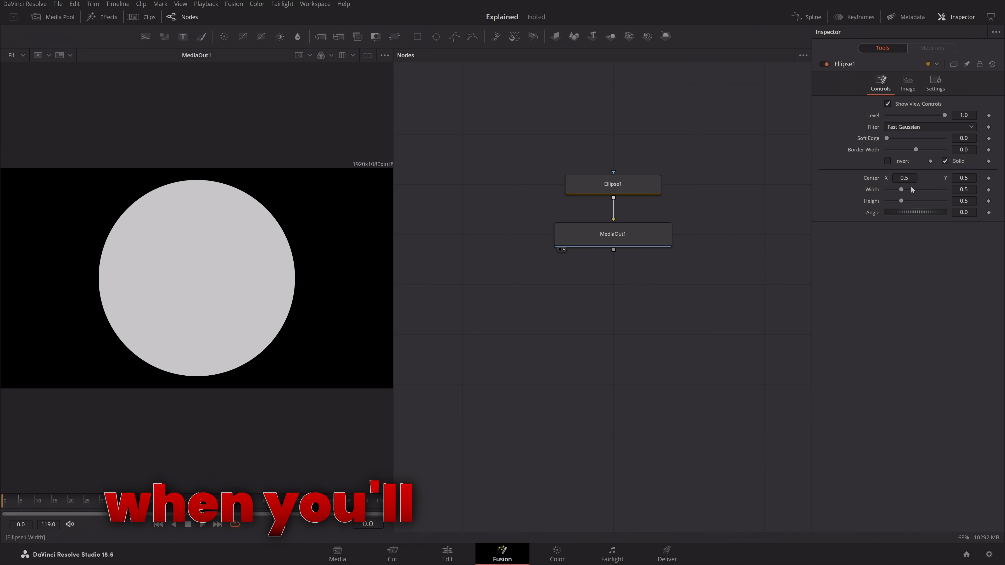
Step: Turn off Solid on Ellipse1, set Border Width to about 0.0153, Length 0.496 and Position 0.598, and check its Image and Settings parameters
{"action": "left_click", "coordinate": [946, 161]}
{"action": "left_click_drag", "start_coordinate": [915, 149], "coordinate": [919, 149]}
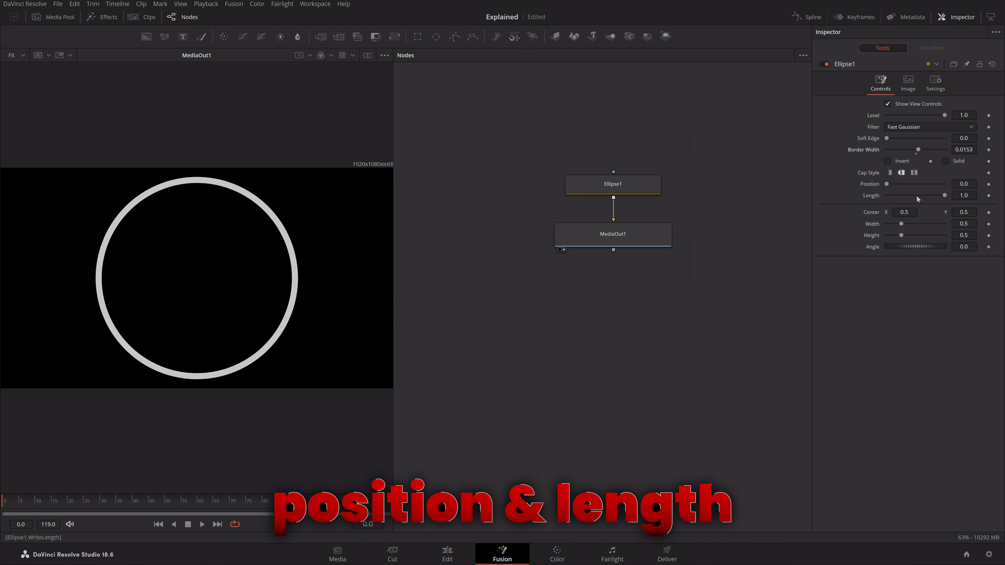
{"action": "left_click_drag", "start_coordinate": [942, 194], "coordinate": [914, 217]}
{"action": "left_click_drag", "start_coordinate": [887, 184], "coordinate": [921, 198]}
{"action": "scroll", "coordinate": [261, 277], "scroll_direction": "up", "scroll_amount": 4}
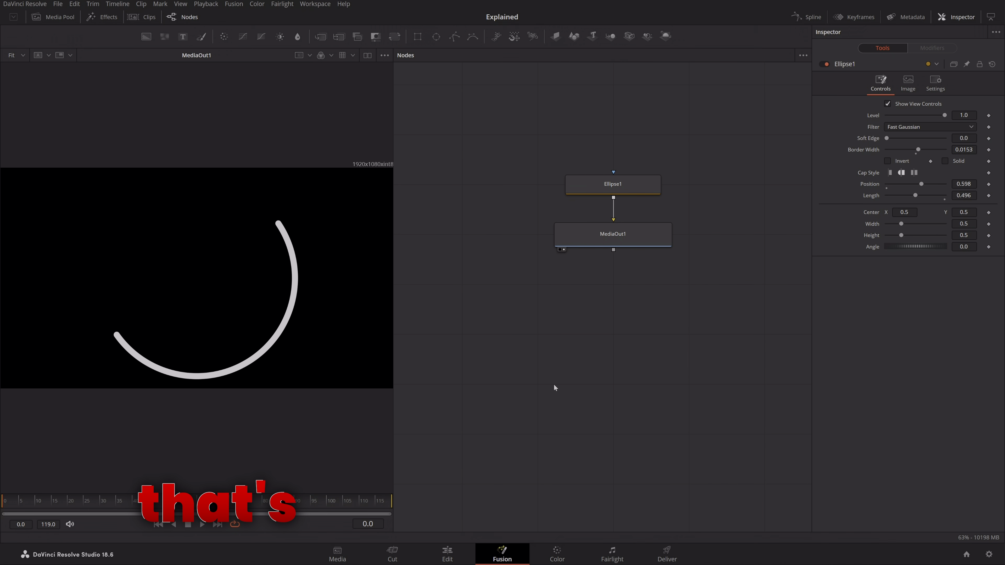
{"action": "left_click", "coordinate": [900, 91]}
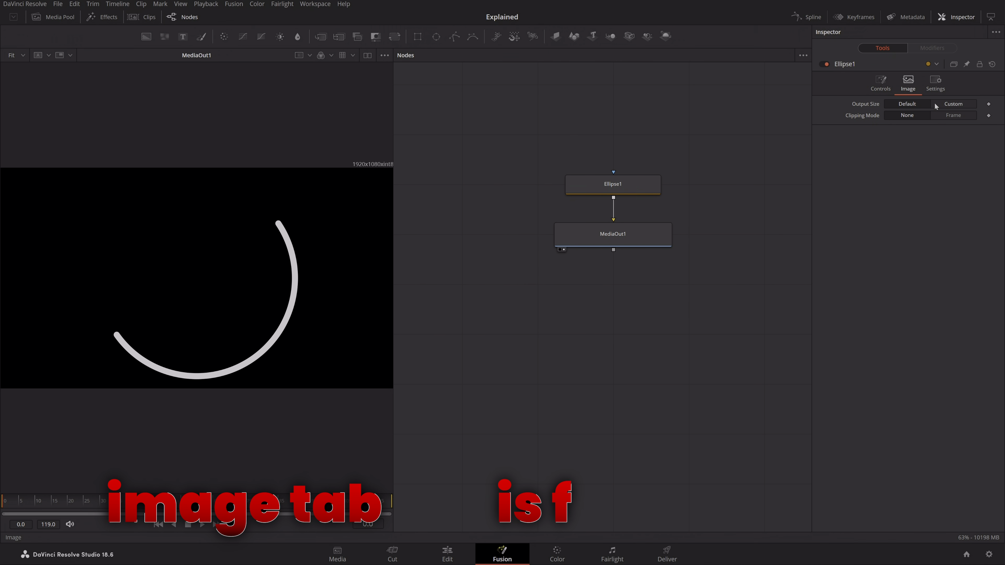
{"action": "left_click", "coordinate": [942, 84]}
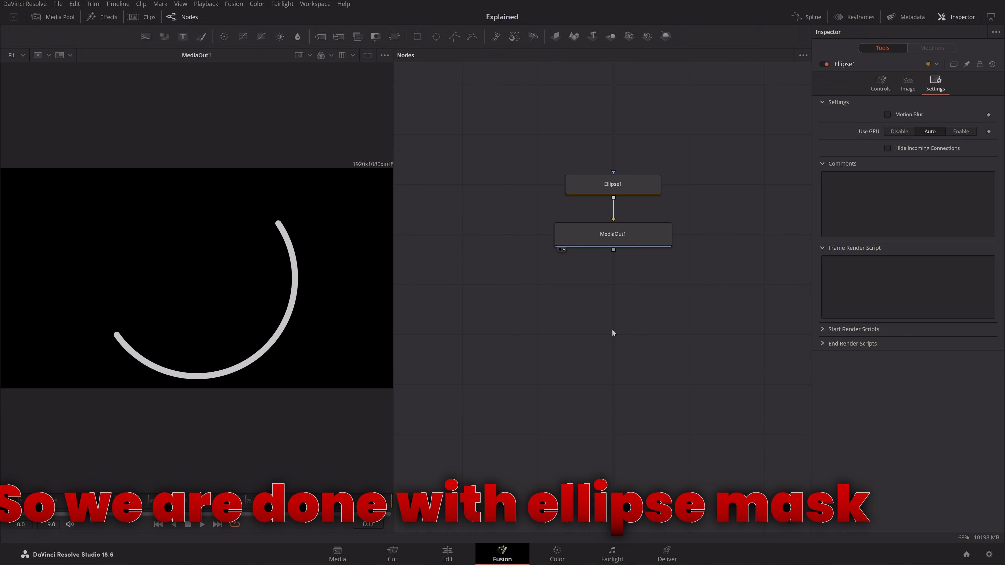
Step: Add a Rectangle mask node above the Ellipse1 node in the node graph
{"action": "left_click_drag", "start_coordinate": [660, 162], "coordinate": [589, 216]}
{"action": "left_click_drag", "start_coordinate": [418, 36], "coordinate": [530, 187]}
{"action": "left_click", "coordinate": [585, 172]}
{"action": "key", "text": "shift+space"}
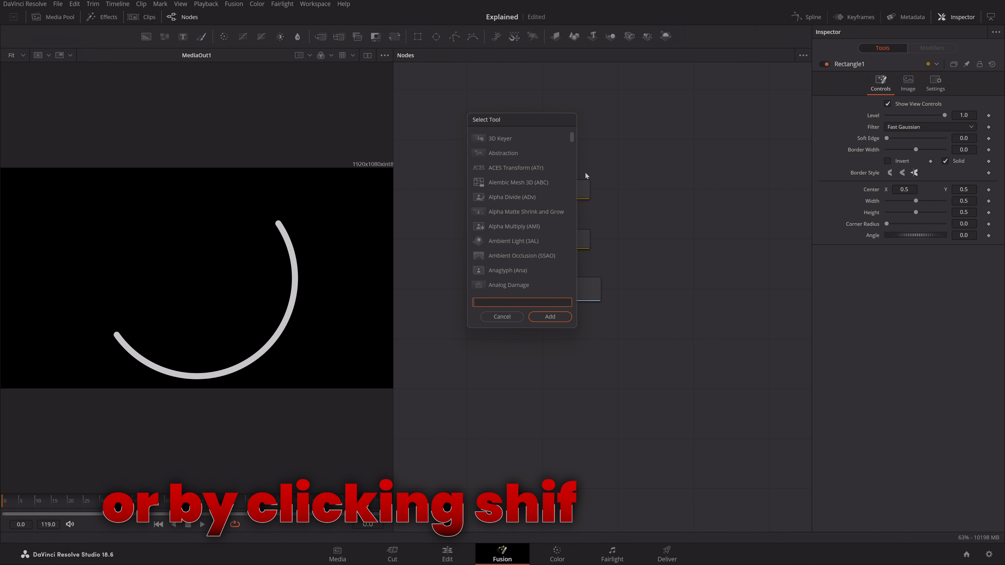
{"action": "left_click_drag", "start_coordinate": [441, 118], "coordinate": [472, 112]}
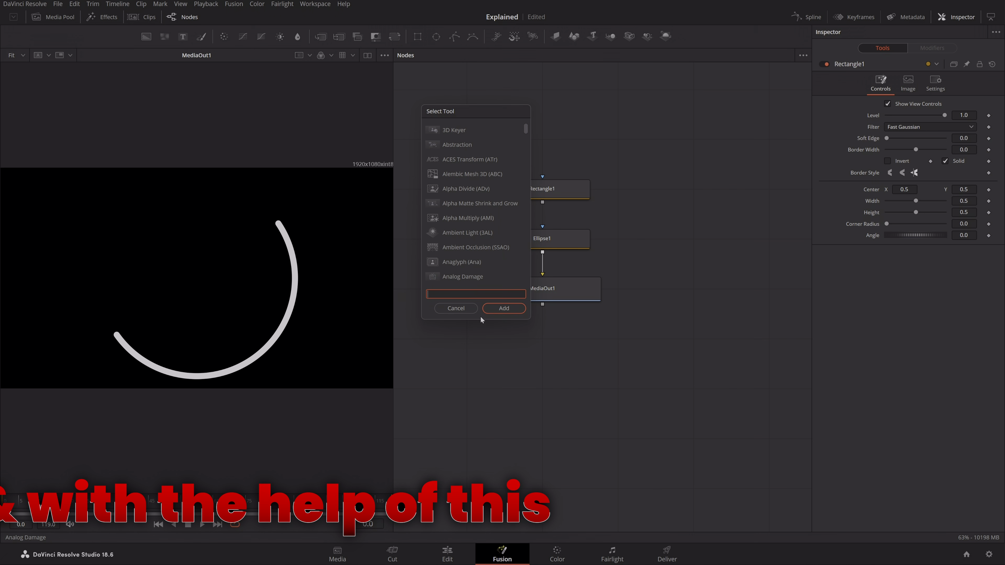
{"action": "left_click", "coordinate": [458, 307]}
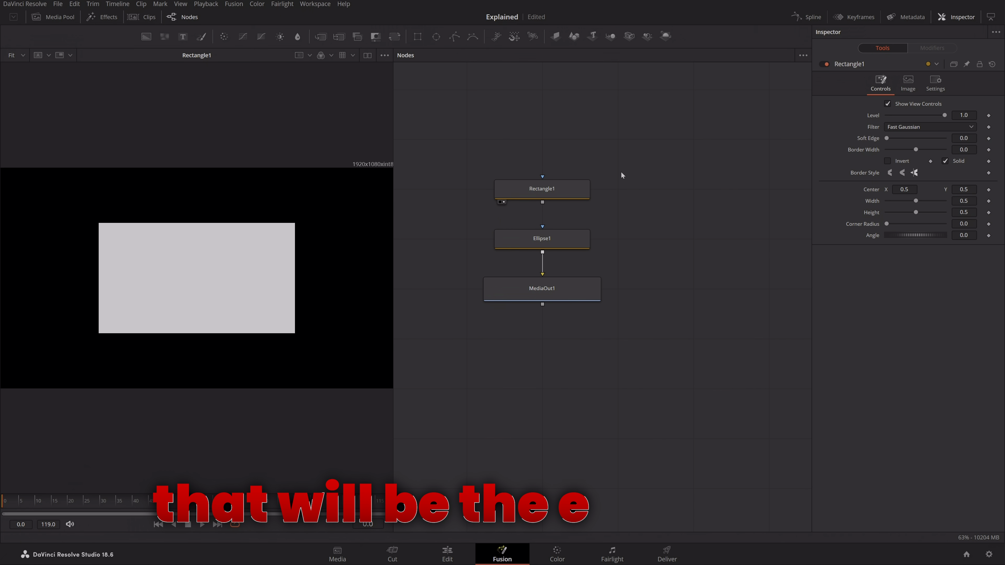
Step: Round the rectangle mask's corners by setting Rectangle1's Corner Radius to about 0.173
{"action": "left_click", "coordinate": [562, 192]}
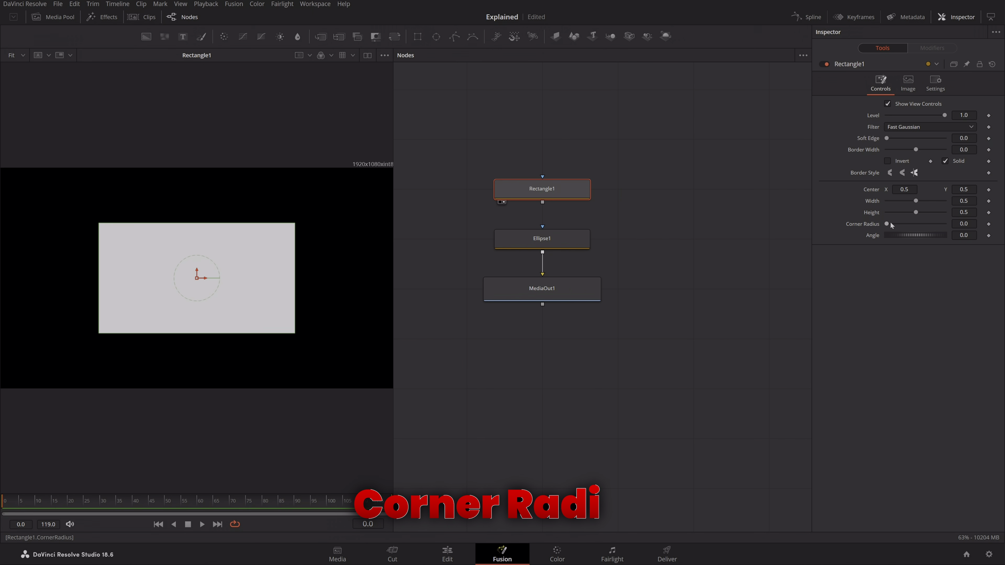
{"action": "left_click_drag", "start_coordinate": [890, 222], "coordinate": [891, 243]}
{"action": "left_click", "coordinate": [692, 221]}
{"action": "left_click_drag", "start_coordinate": [691, 221], "coordinate": [665, 235]}
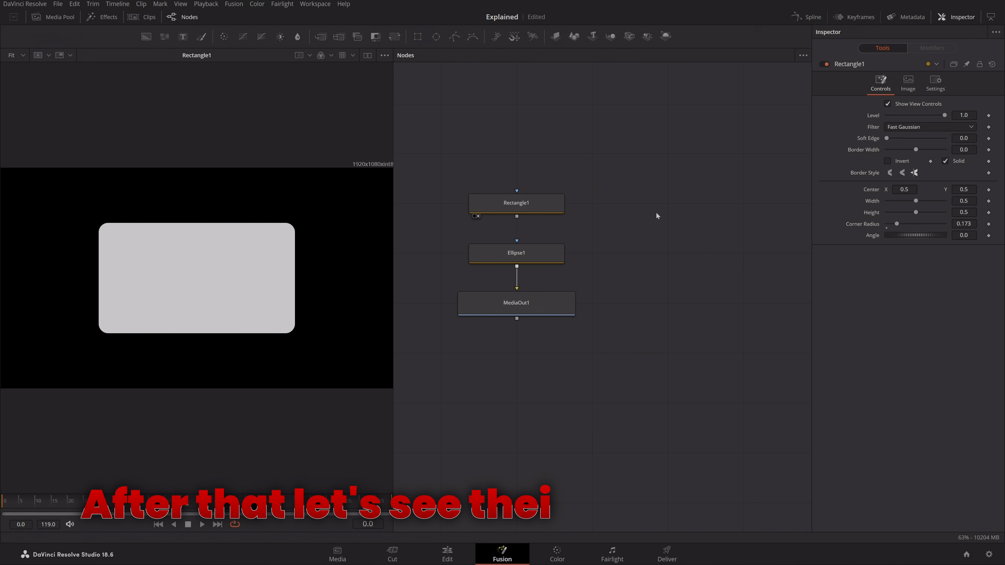
Step: Find the Triangle mask tool, add it as a node and display it in the viewer
{"action": "key", "text": "shift+space"}
{"action": "type", "text": "triangle"}
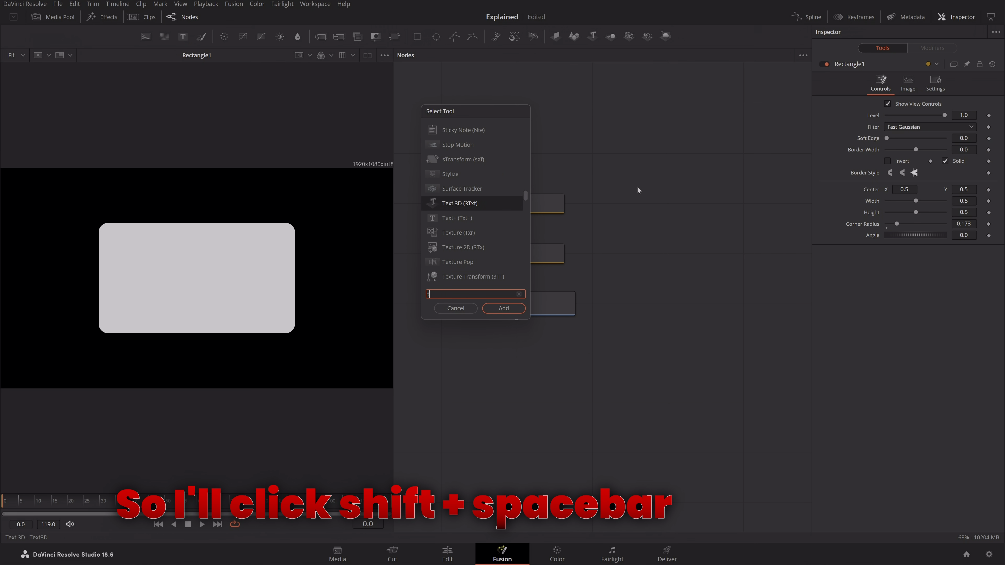
{"action": "key", "text": "Return"}
{"action": "key", "text": "1"}
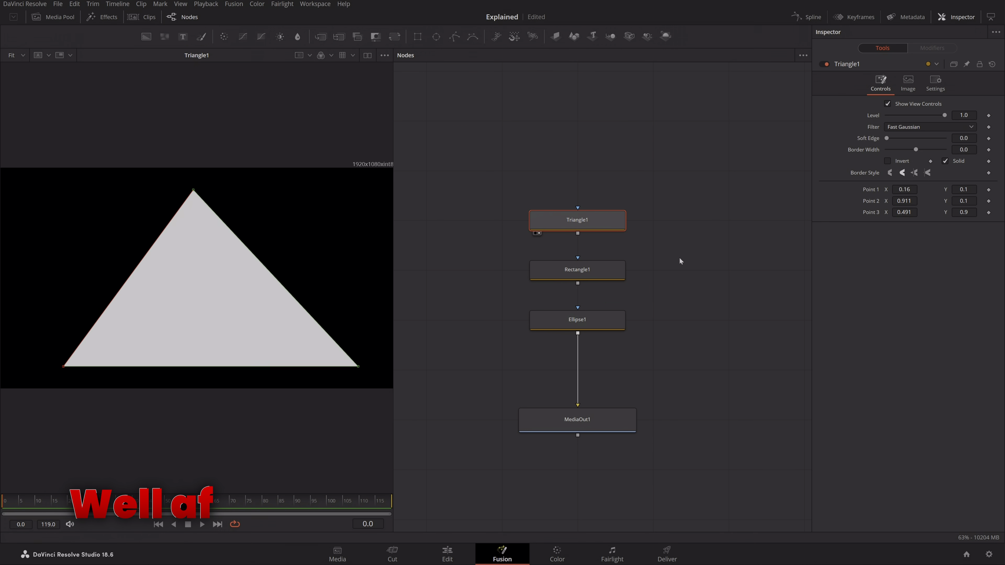
Step: Add a Bitmap mask node above Triangle1, display it in the viewer and bring up its parameters in the Inspector
{"action": "left_click", "coordinate": [577, 154]}
{"action": "key", "text": "shift+space"}
{"action": "type", "text": "bitm"}
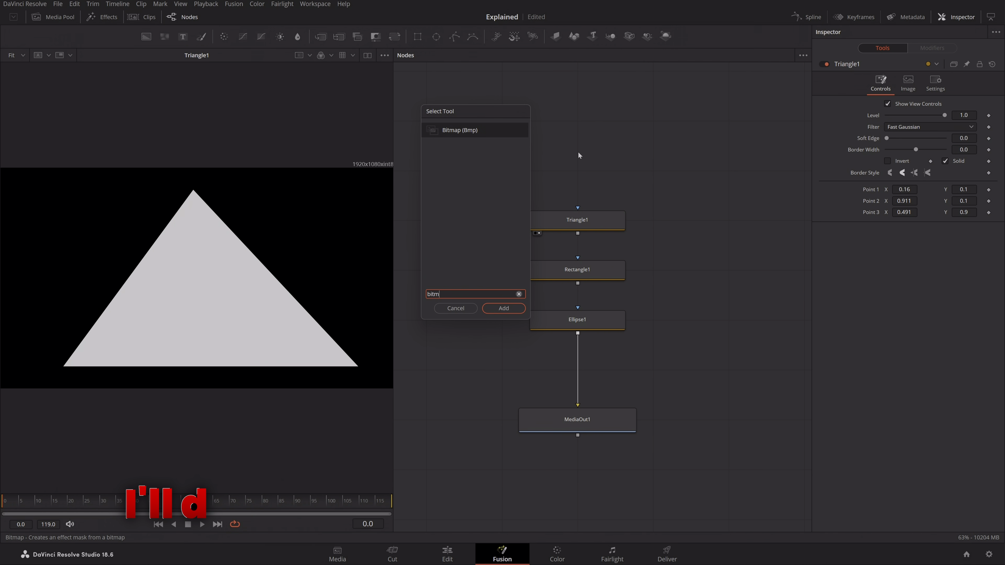
{"action": "key", "text": "Return"}
{"action": "key", "text": "2"}
{"action": "left_click_drag", "start_coordinate": [608, 212], "coordinate": [596, 356]}
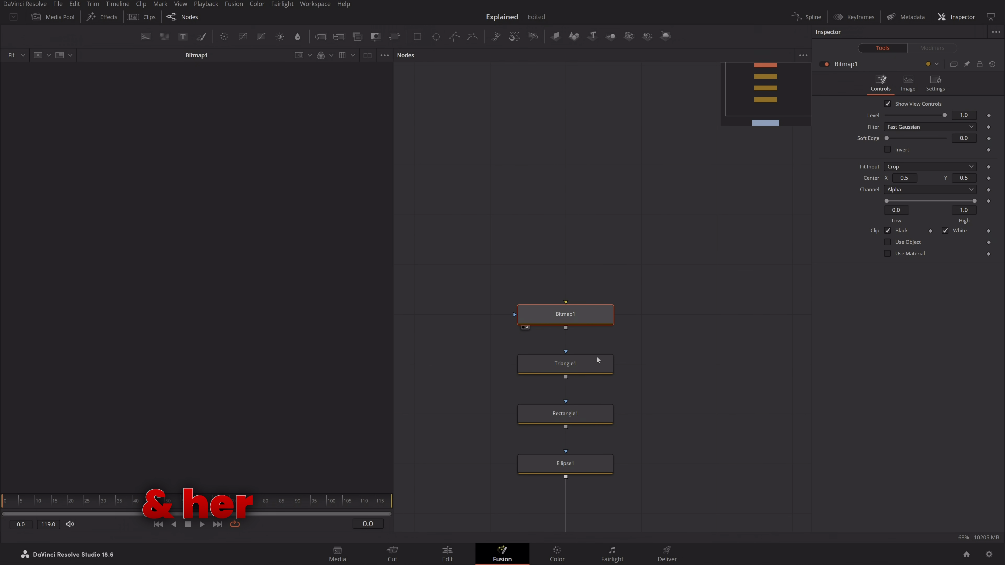
{"action": "left_click", "coordinate": [571, 336]}
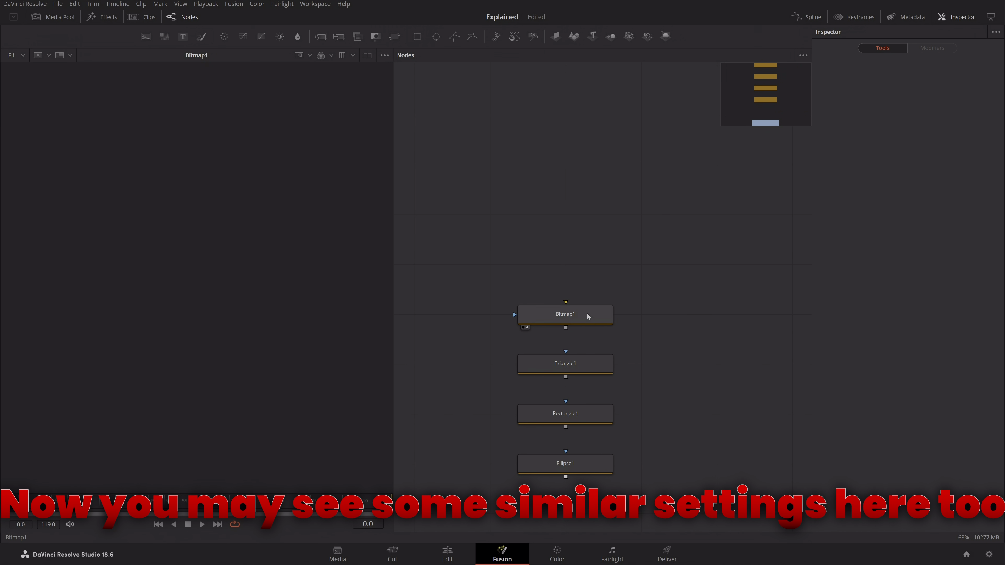
{"action": "left_click", "coordinate": [586, 321]}
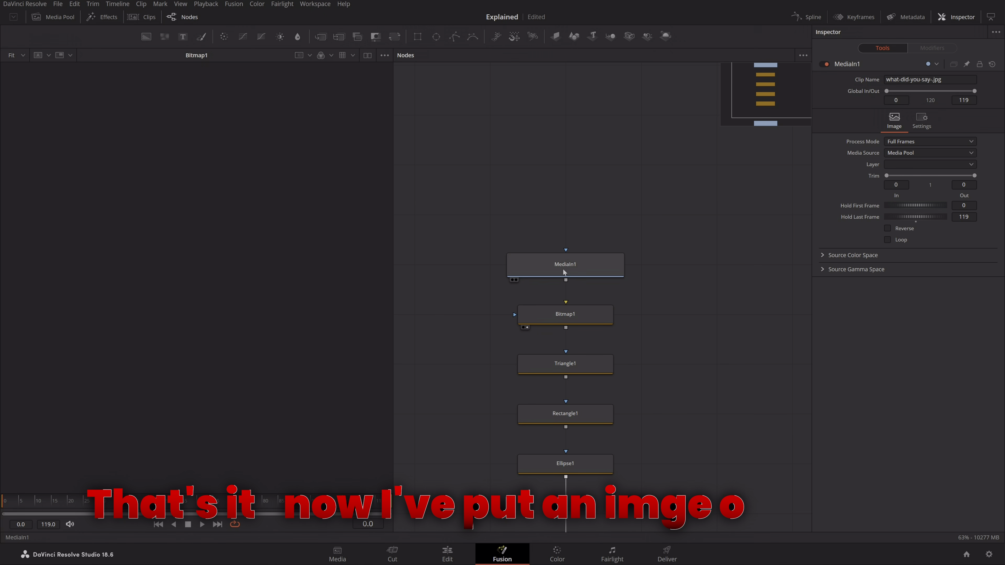
Step: View the MediaIn1 image, connect MediaIn1 to the Bitmap1 input and display Bitmap1 in the viewer to compare their resolutions
{"action": "left_click_drag", "start_coordinate": [565, 272], "coordinate": [164, 270]}
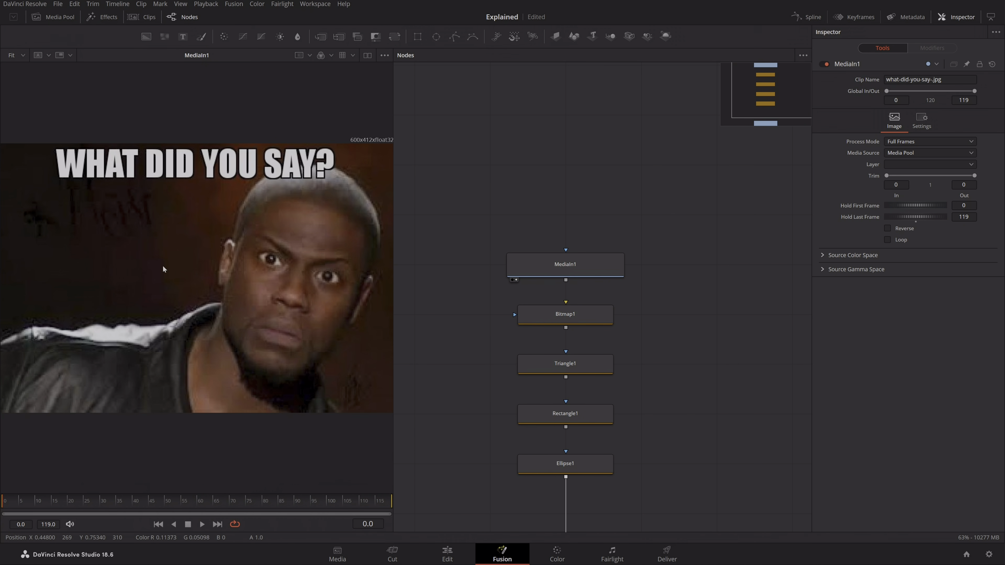
{"action": "left_click_drag", "start_coordinate": [358, 158], "coordinate": [372, 157]}
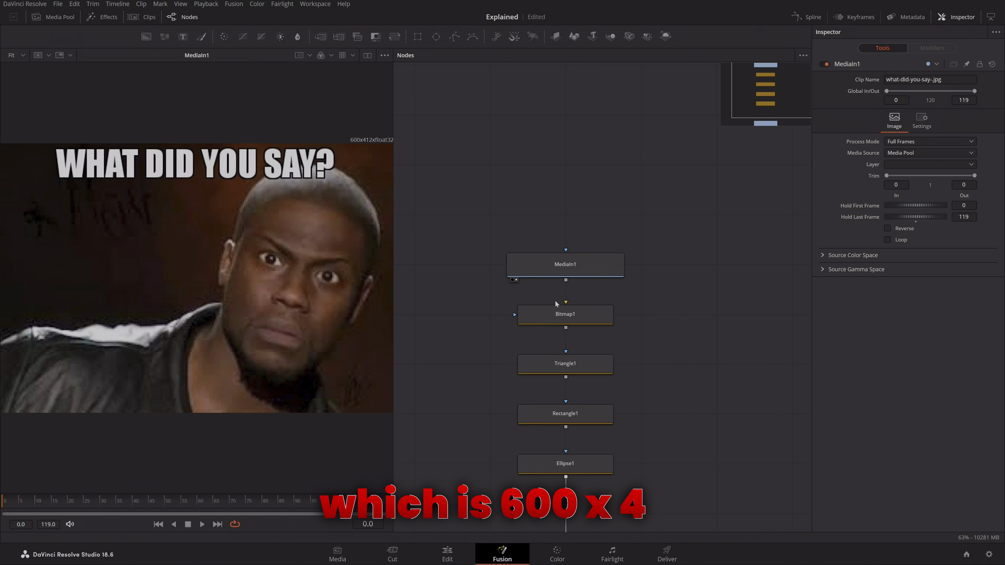
{"action": "left_click_drag", "start_coordinate": [566, 302], "coordinate": [275, 284]}
{"action": "left_click_drag", "start_coordinate": [340, 128], "coordinate": [372, 152]}
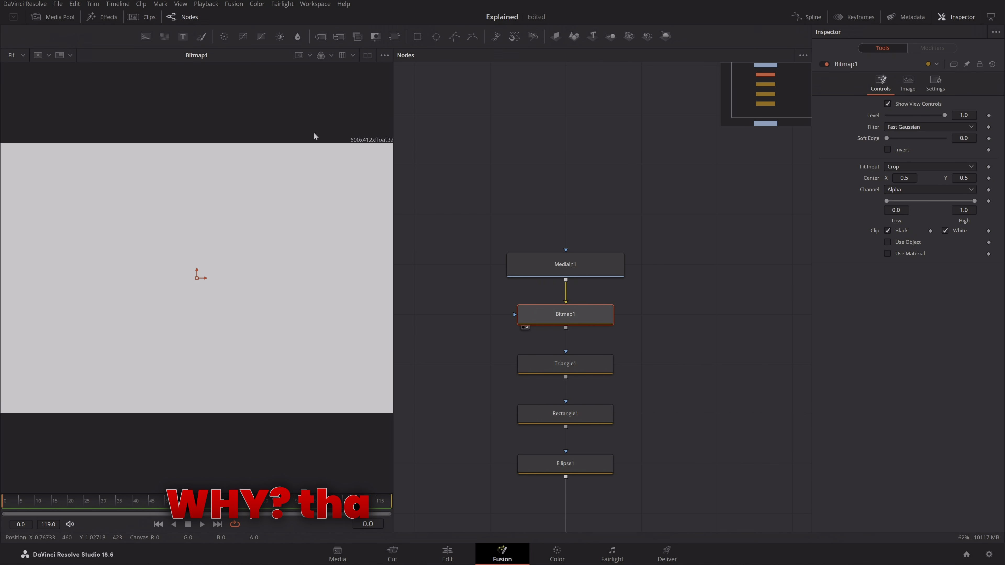
Step: Set the Bitmap1 node's image Output Size to Default and examine the resulting mask in the viewer
{"action": "left_click", "coordinate": [908, 81]}
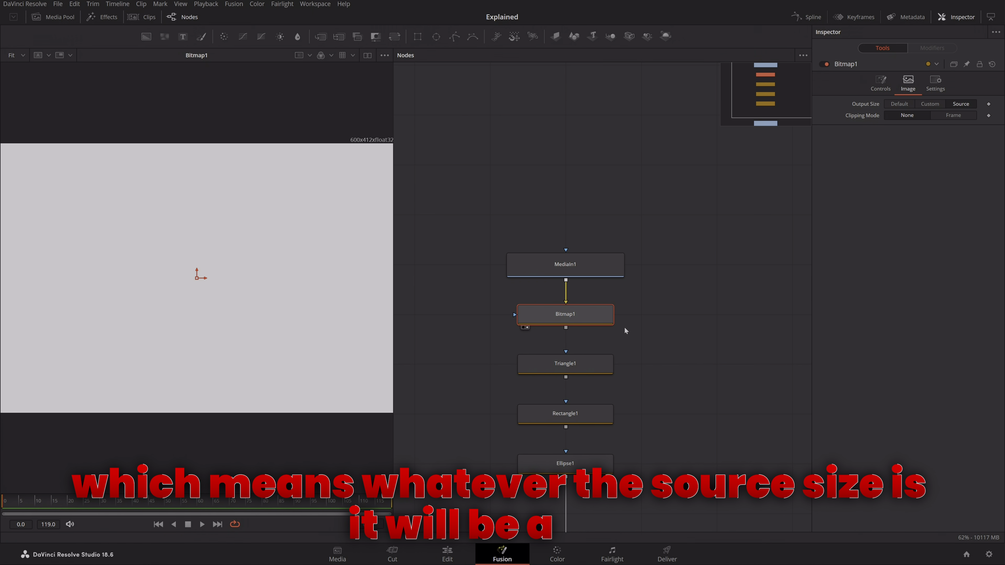
{"action": "left_click", "coordinate": [905, 104]}
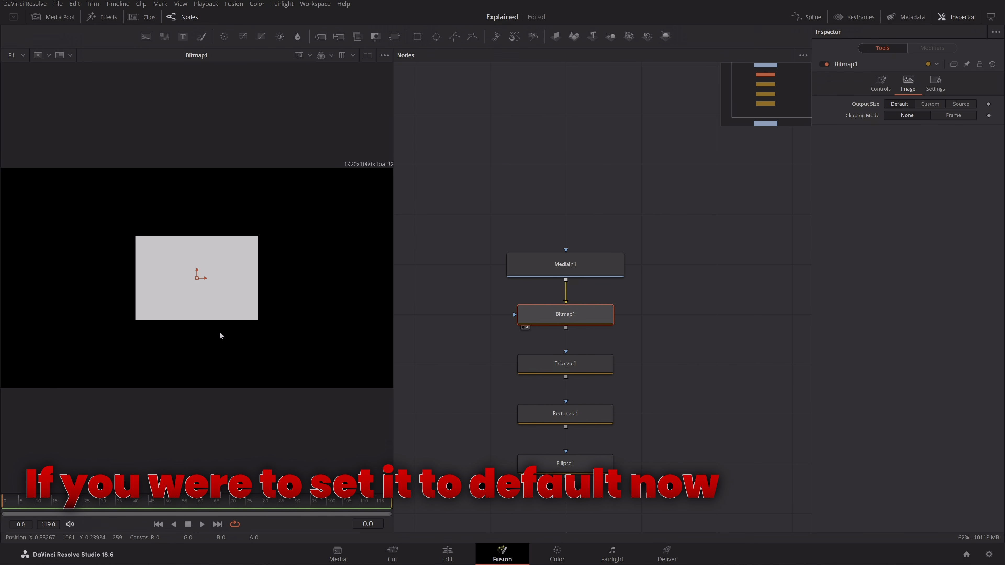
{"action": "left_click_drag", "start_coordinate": [153, 281], "coordinate": [286, 384]}
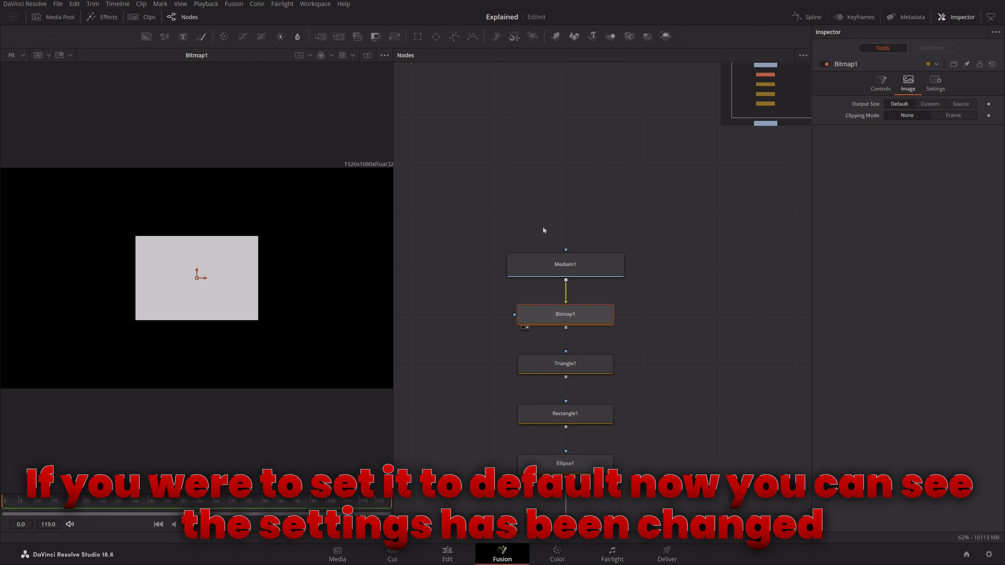
Step: Display MediaIn1 in the viewer to compare its resolution with the mask, and return the viewer to Bitmap1
{"action": "left_click", "coordinate": [542, 227]}
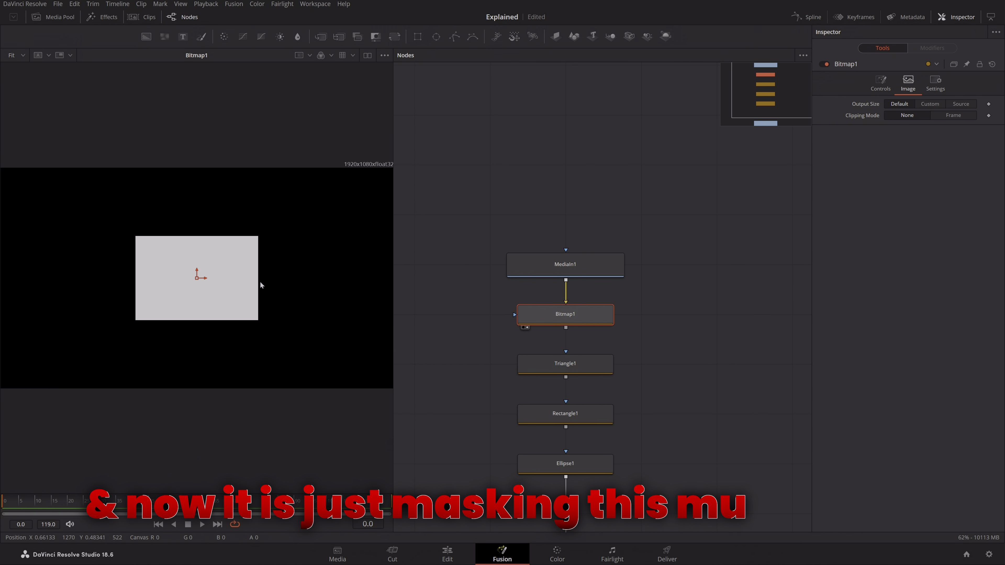
{"action": "left_click_drag", "start_coordinate": [580, 268], "coordinate": [340, 255]}
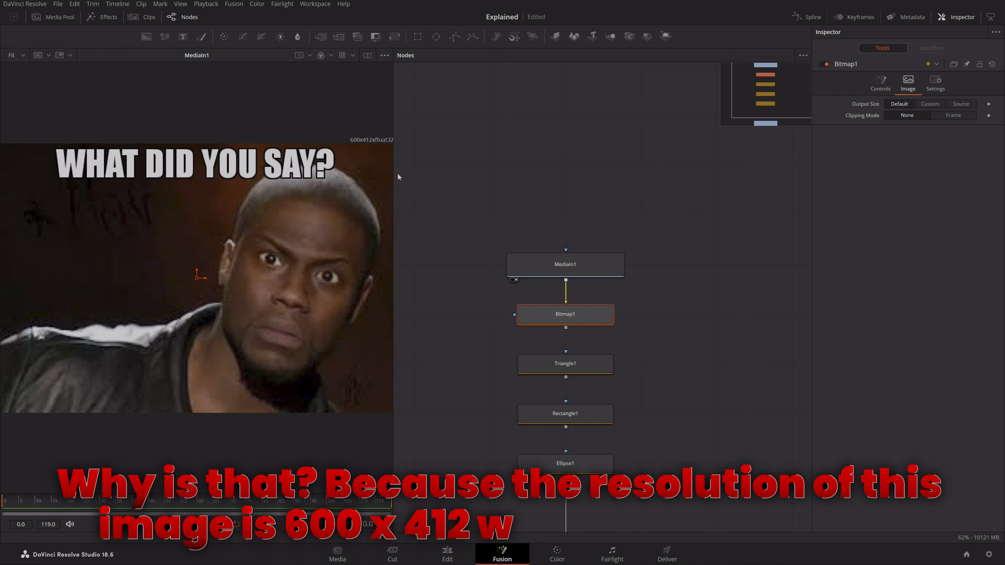
{"action": "key", "text": "1"}
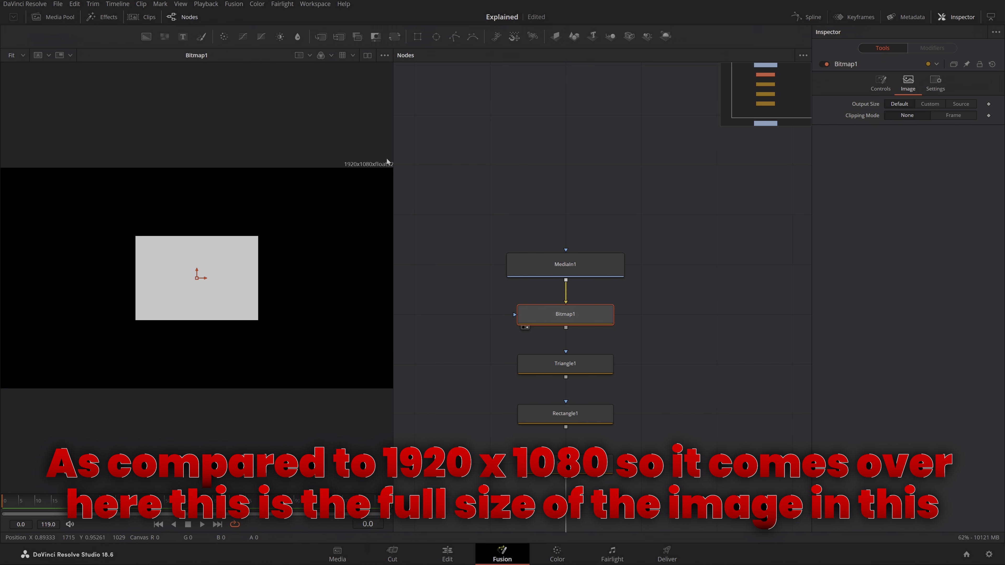
Step: Bring up Bitmap1's main controls and set its Channel to Luminance
{"action": "left_click", "coordinate": [880, 82]}
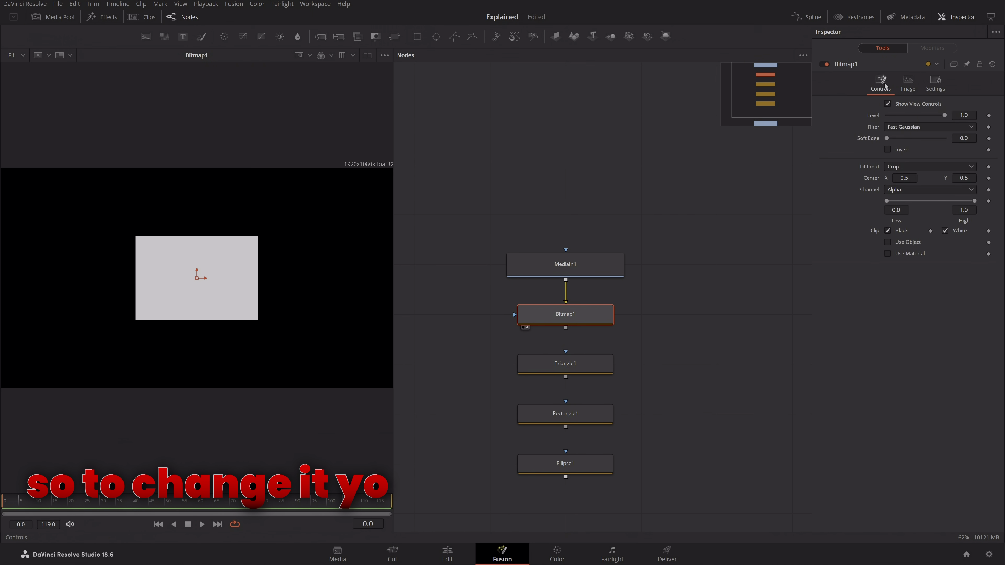
{"action": "left_click", "coordinate": [908, 82]}
{"action": "left_click", "coordinate": [881, 82]}
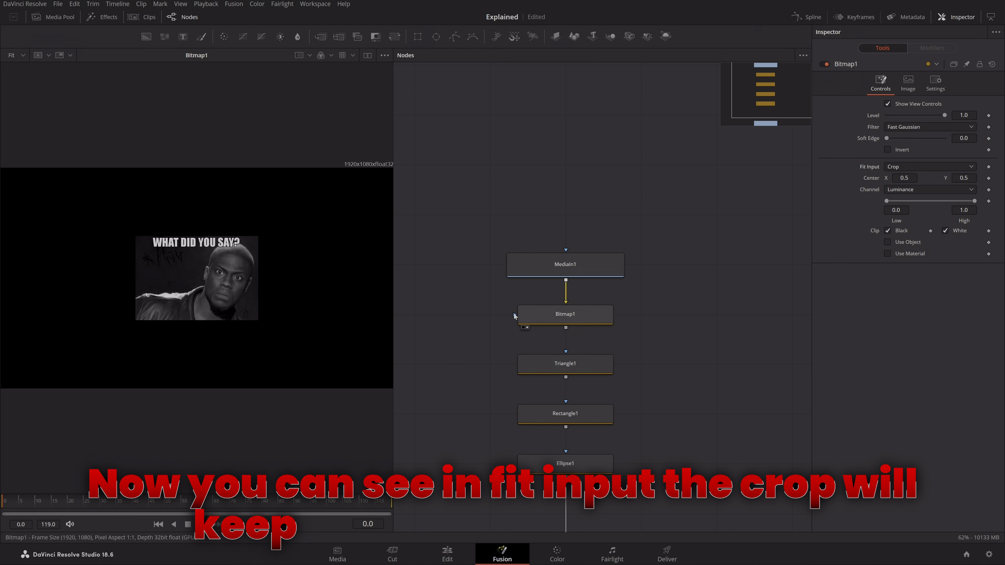
Step: Try the Fit Input options Stretch, Inside, Outside, Width and Height on Bitmap1 to compare how each scales the mask
{"action": "left_click", "coordinate": [930, 167]}
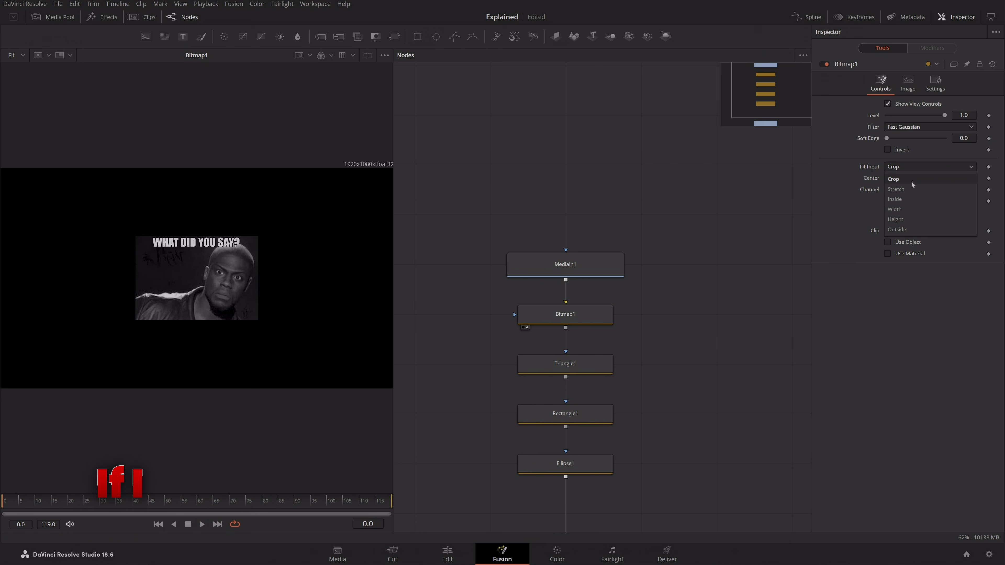
{"action": "left_click", "coordinate": [898, 223]}
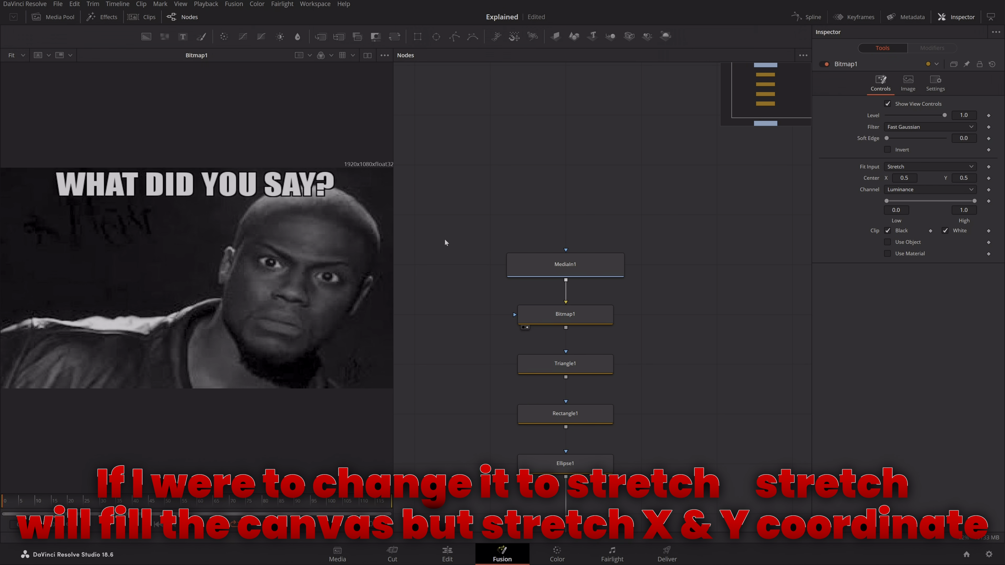
{"action": "left_click", "coordinate": [930, 166]}
{"action": "left_click", "coordinate": [908, 200]}
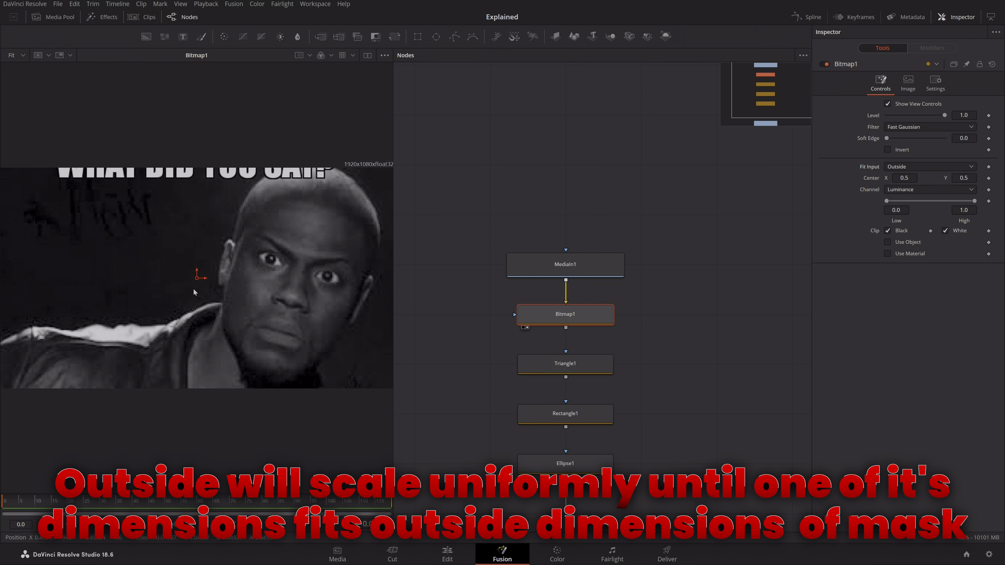
{"action": "left_click", "coordinate": [930, 166]}
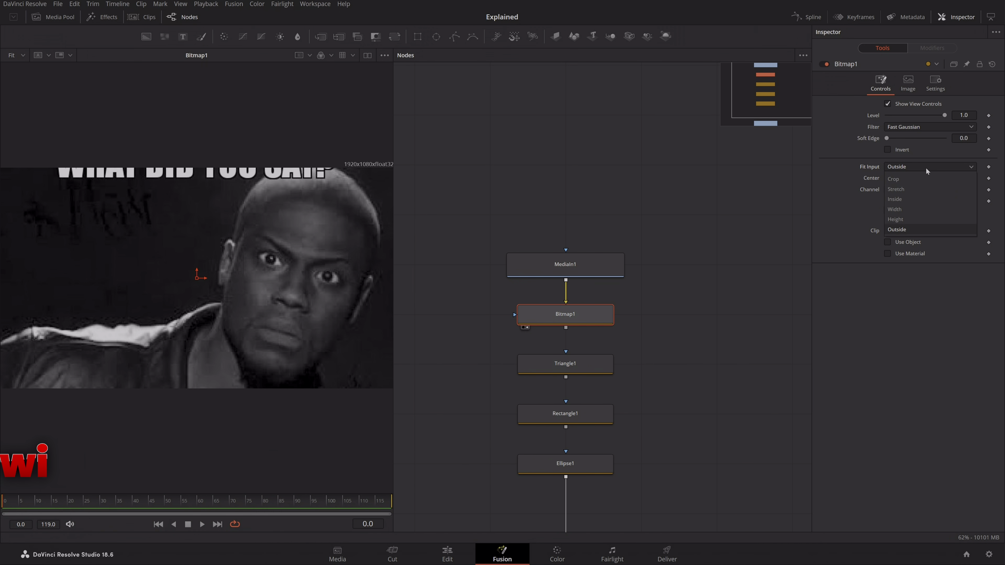
{"action": "left_click", "coordinate": [910, 193]}
{"action": "left_click", "coordinate": [930, 166]}
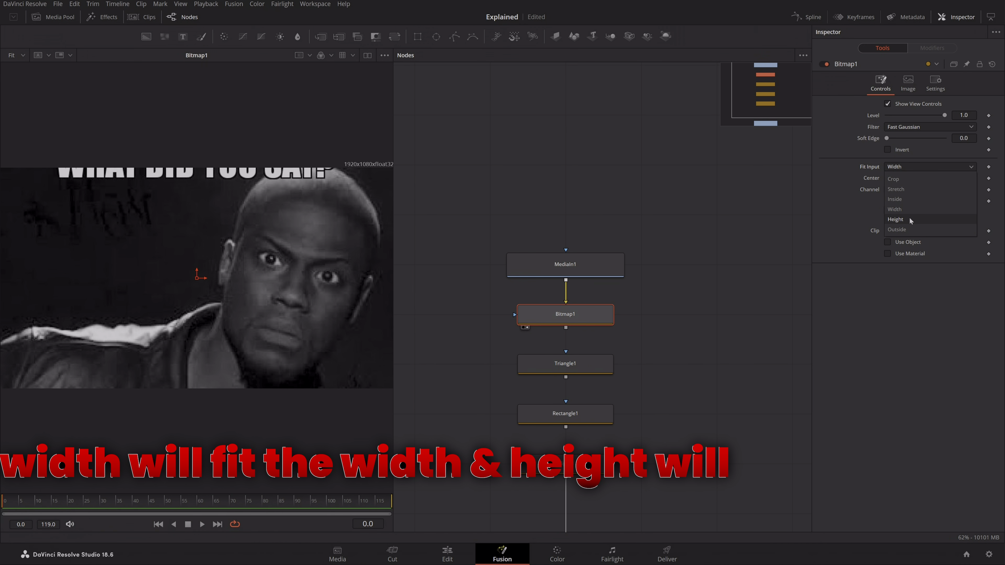
{"action": "left_click", "coordinate": [910, 203]}
{"action": "left_click", "coordinate": [732, 290]}
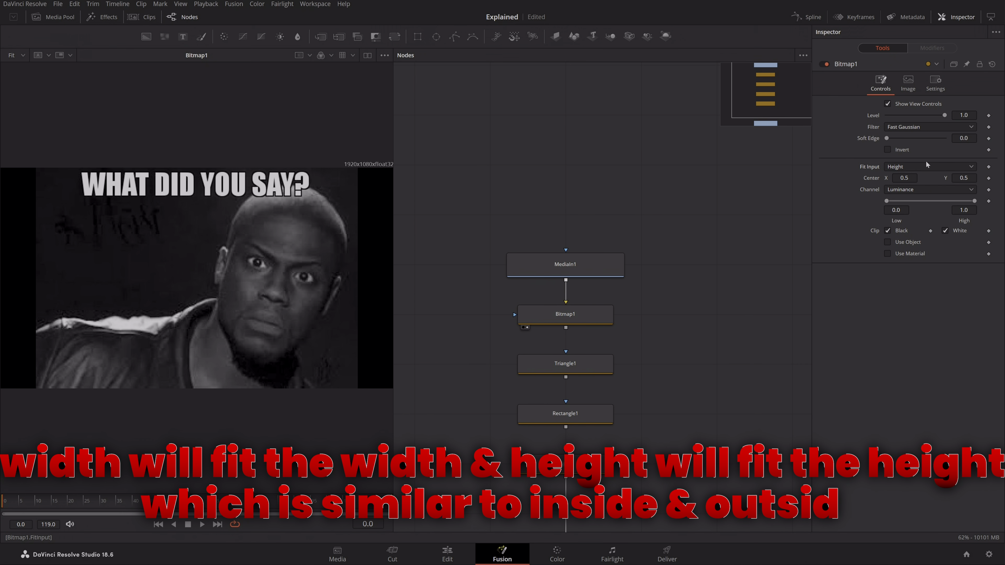
{"action": "left_click", "coordinate": [927, 166]}
{"action": "left_click", "coordinate": [907, 218]}
Step: Switch Bitmap1's Channel to Alpha and back to Luminance to compare the masks
{"action": "left_click", "coordinate": [910, 190]}
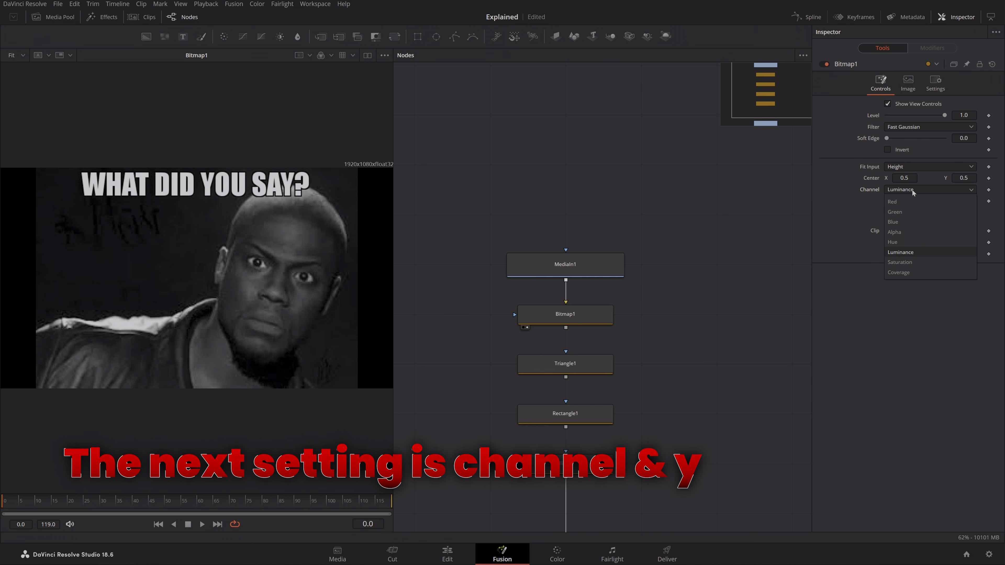
{"action": "left_click", "coordinate": [910, 233]}
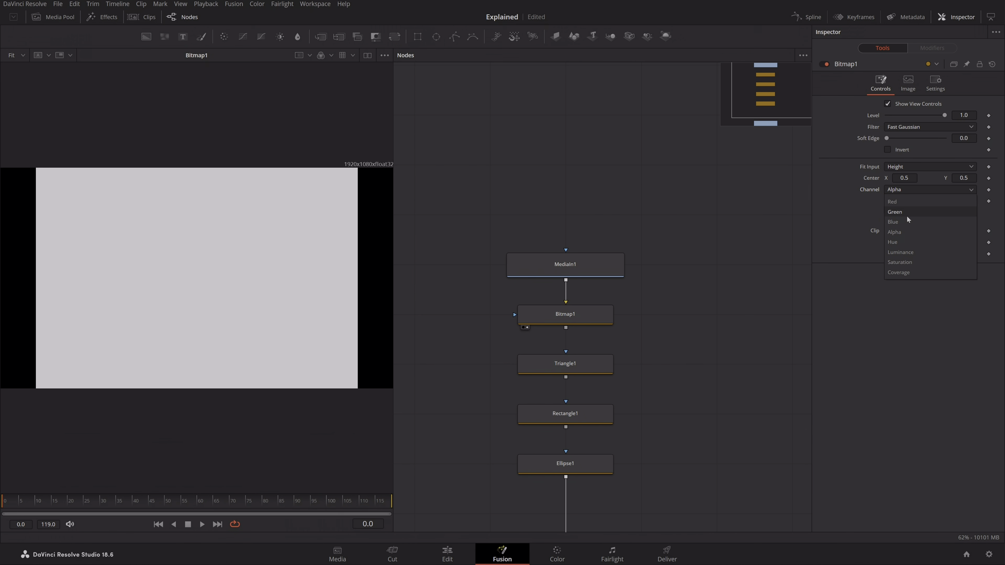
{"action": "left_click", "coordinate": [900, 252]}
Step: Compare the MediaIn1 image with the Bitmap1 luminance mask in the viewer and look over the Channel options
{"action": "key", "text": "1"}
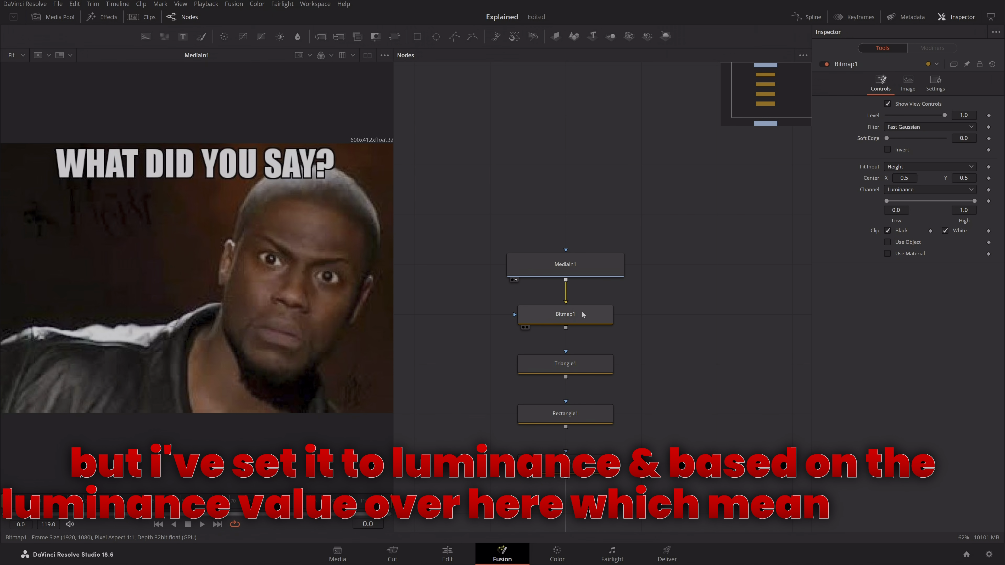
{"action": "left_click", "coordinate": [583, 321]}
{"action": "key", "text": "1"}
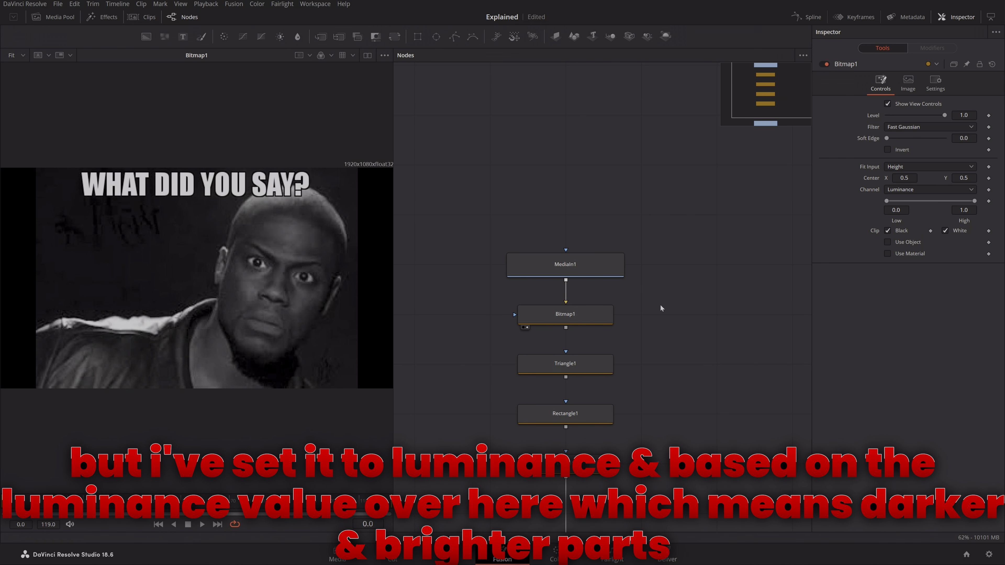
{"action": "left_click", "coordinate": [910, 189]}
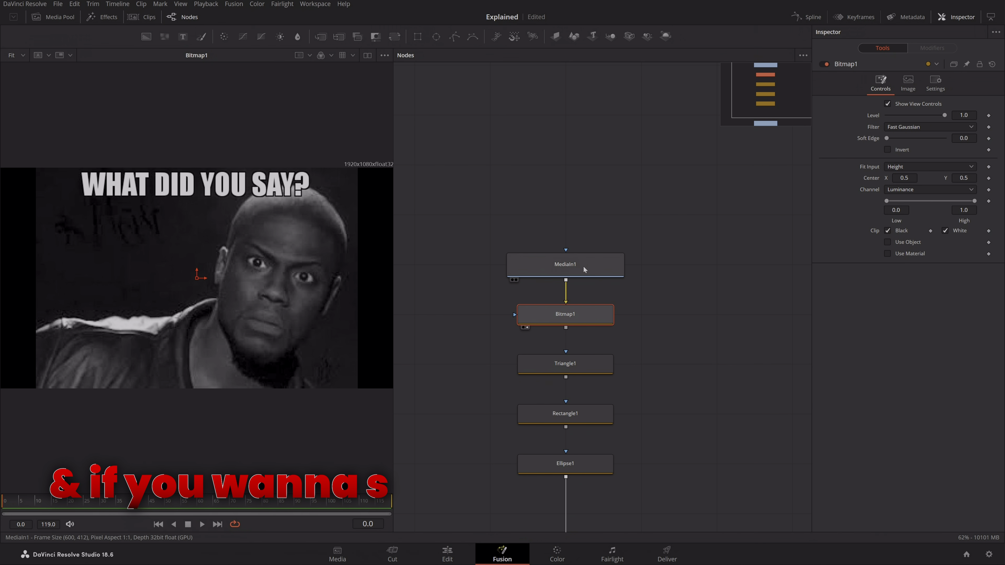
Step: Select MediaIn1 and look through the viewer's color, red, green, blue and alpha channel display options
{"action": "left_click", "coordinate": [583, 267]}
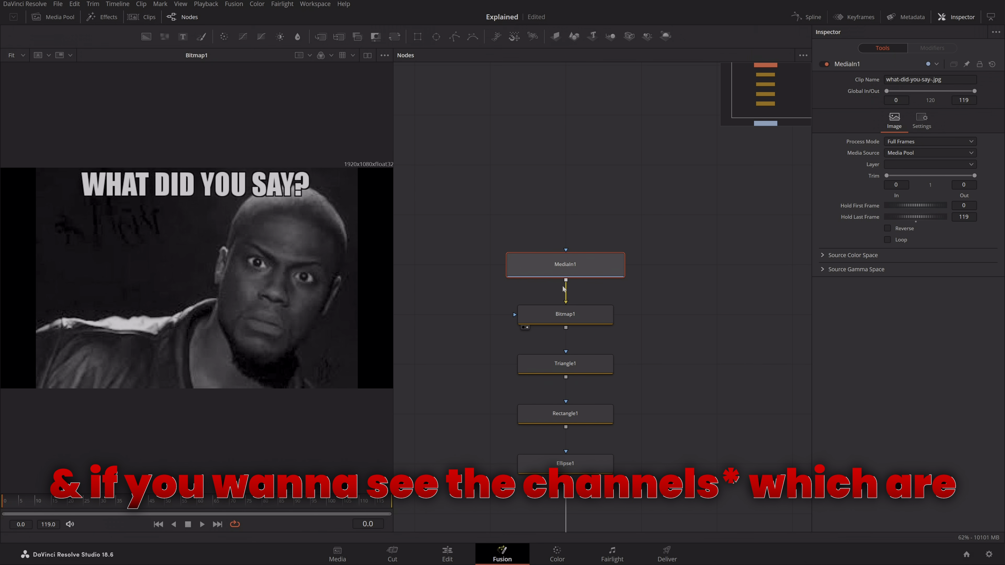
{"action": "left_click", "coordinate": [332, 56]}
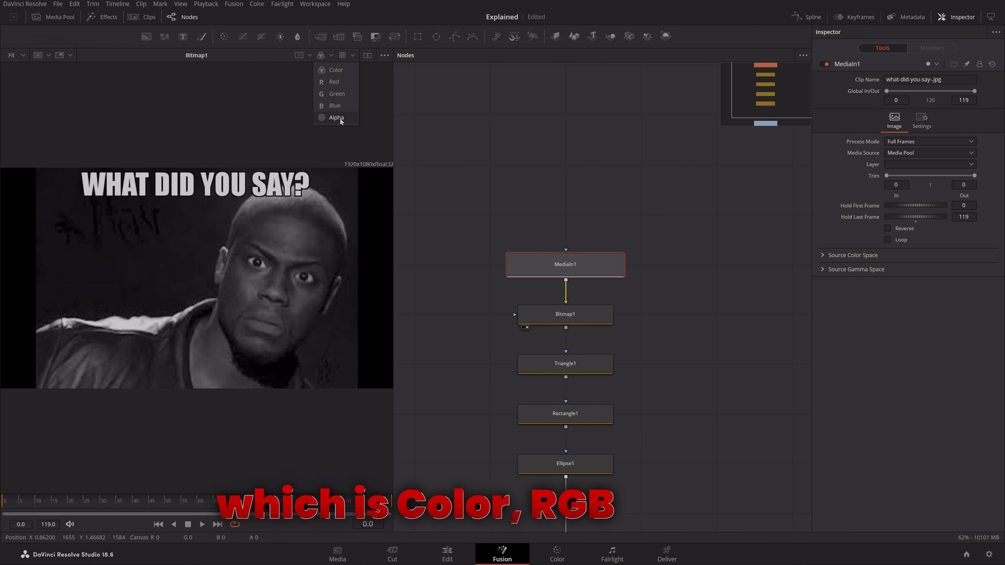
{"action": "left_click", "coordinate": [374, 146]}
Step: Select Bitmap1 and try out the Low and High thresholds of its Channel setting
{"action": "left_click", "coordinate": [565, 314]}
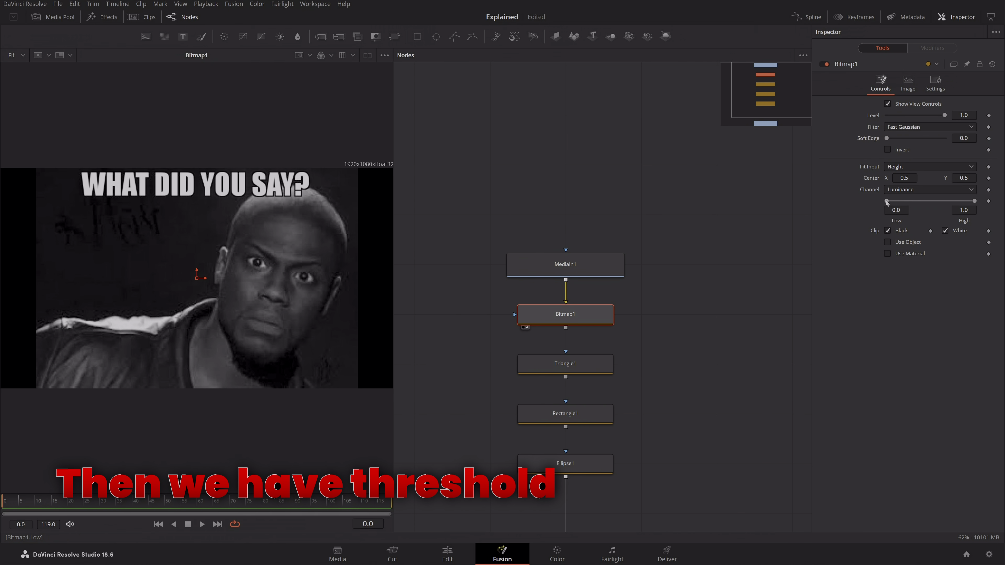
{"action": "mouse_move", "coordinate": [886, 202]}
{"action": "left_mouse_down"}
{"action": "mouse_move", "coordinate": [922, 200]}
{"action": "mouse_move", "coordinate": [886, 201]}
{"action": "left_mouse_up"}
{"action": "left_click_drag", "start_coordinate": [974, 201], "coordinate": [991, 224]}
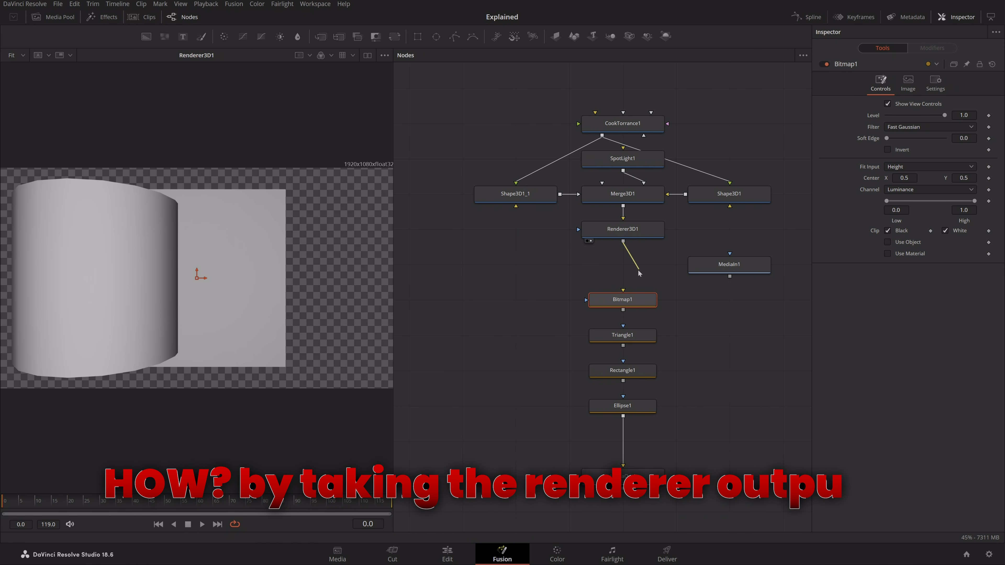
Step: Connect Renderer3D1's output to Bitmap1's yellow input and move Renderer3D1 down, just above Bitmap1
{"action": "left_click_drag", "start_coordinate": [639, 273], "coordinate": [629, 295]}
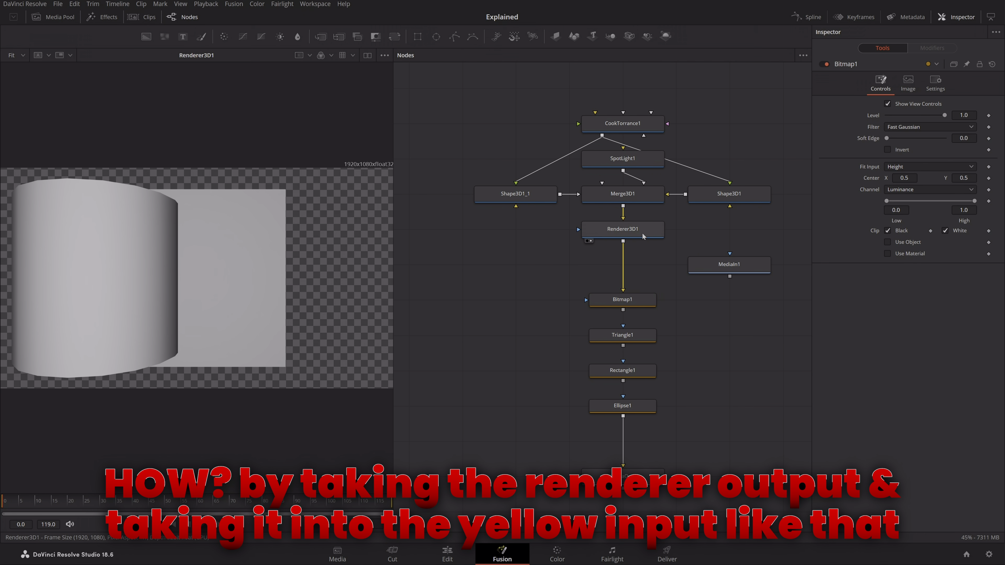
{"action": "left_click_drag", "start_coordinate": [643, 236], "coordinate": [643, 271]}
Step: Enable the Object ID and Material ID output channels on Renderer3D1
{"action": "left_click", "coordinate": [823, 187]}
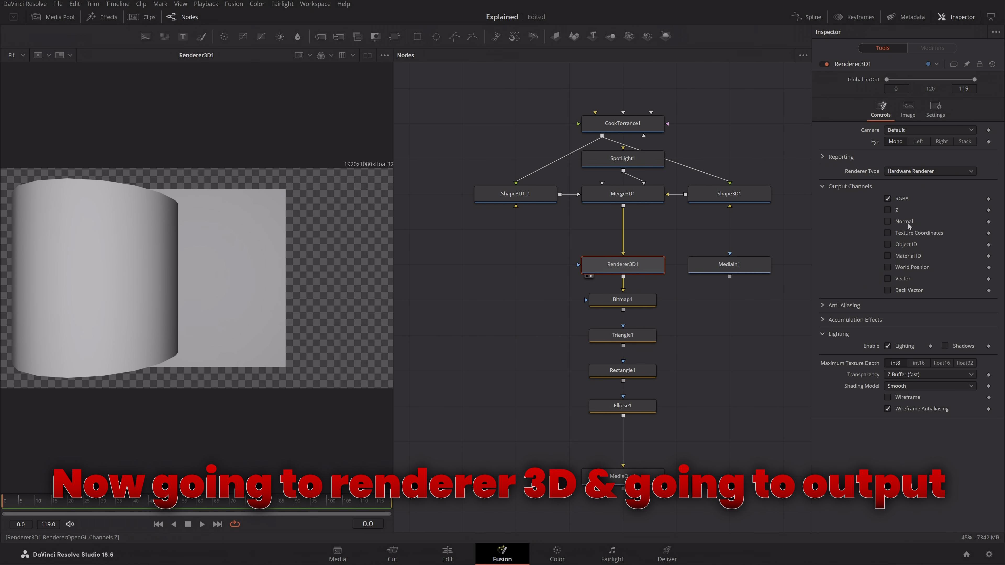
{"action": "left_click", "coordinate": [906, 244]}
{"action": "left_click", "coordinate": [909, 256]}
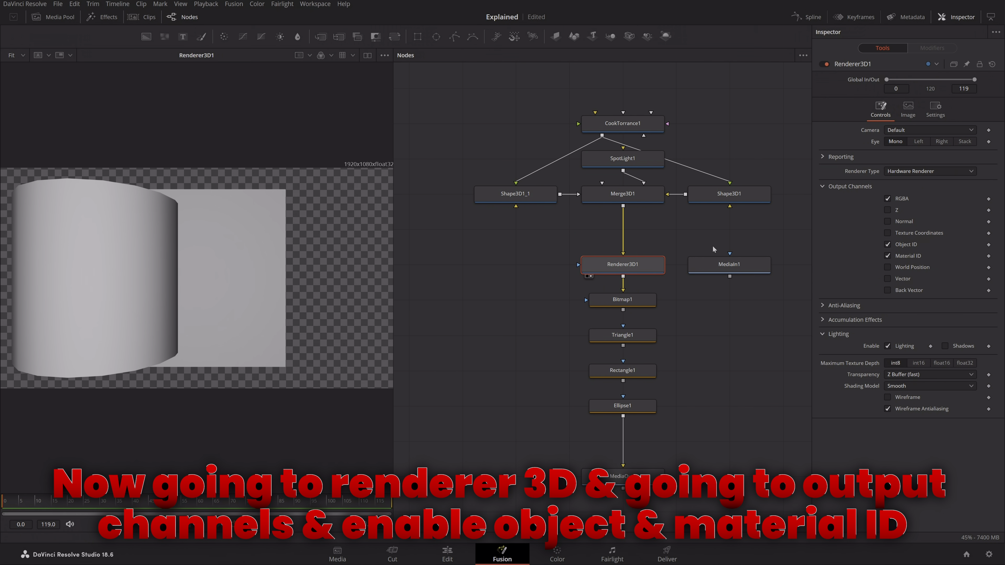
{"action": "left_click", "coordinate": [755, 248]}
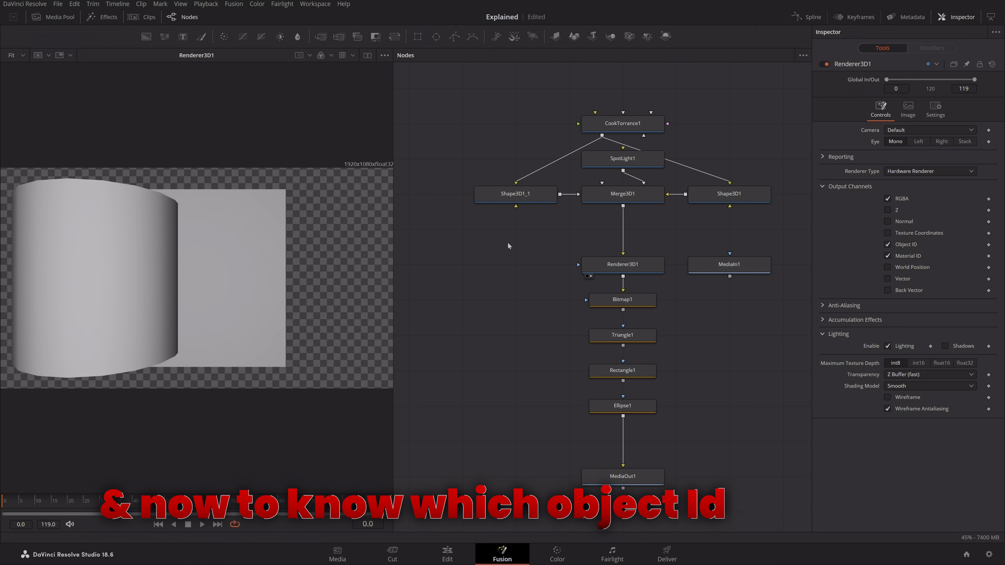
Step: Move CookTorrance1 higher above SpotLight1 and show its Material ID setting
{"action": "left_click_drag", "start_coordinate": [631, 123], "coordinate": [631, 87]}
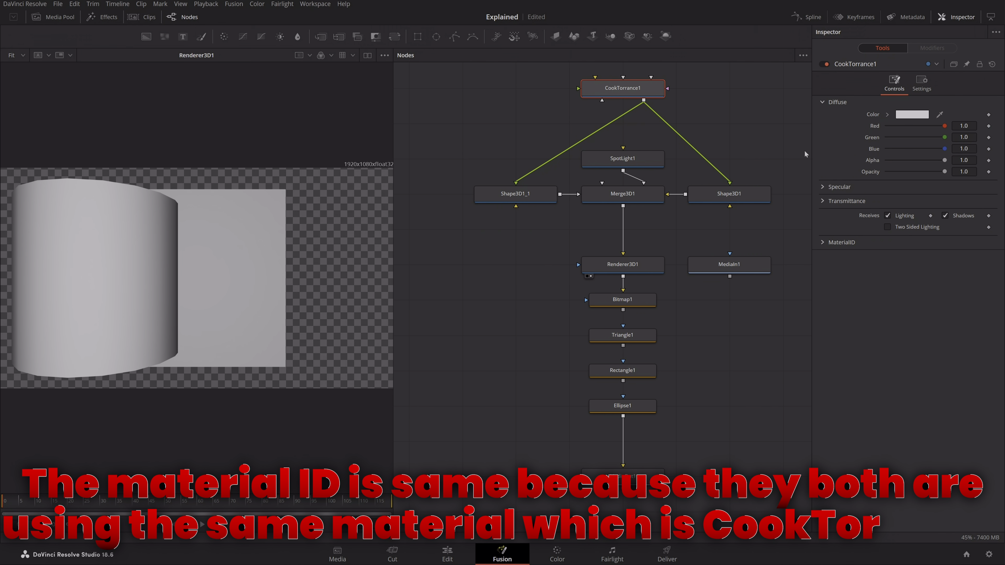
{"action": "left_click", "coordinate": [831, 243]}
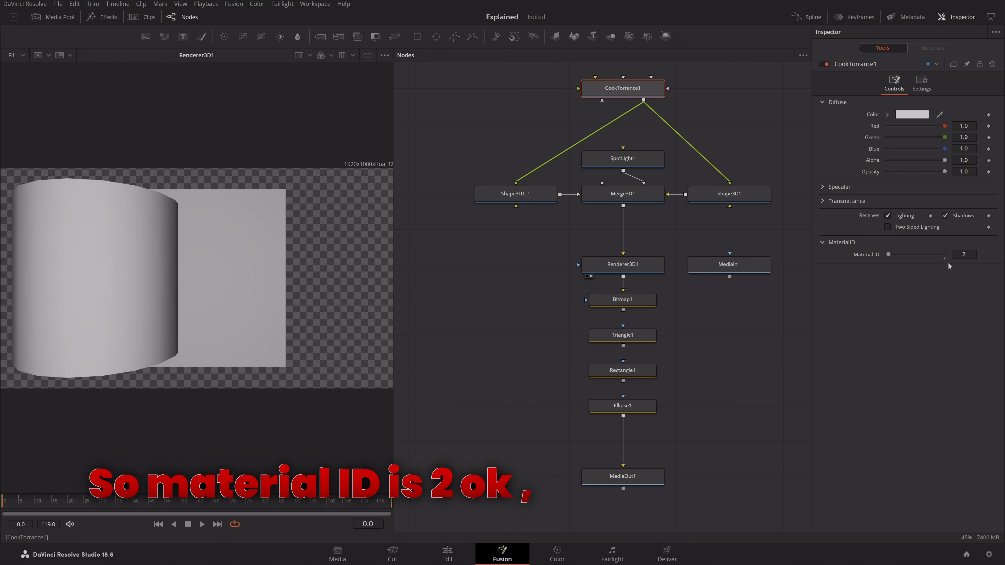
Step: Examine the ObjectID settings of the two shape nodes, Shape3D1 and Shape3D1_1
{"action": "left_click", "coordinate": [514, 195]}
{"action": "left_click", "coordinate": [479, 259]}
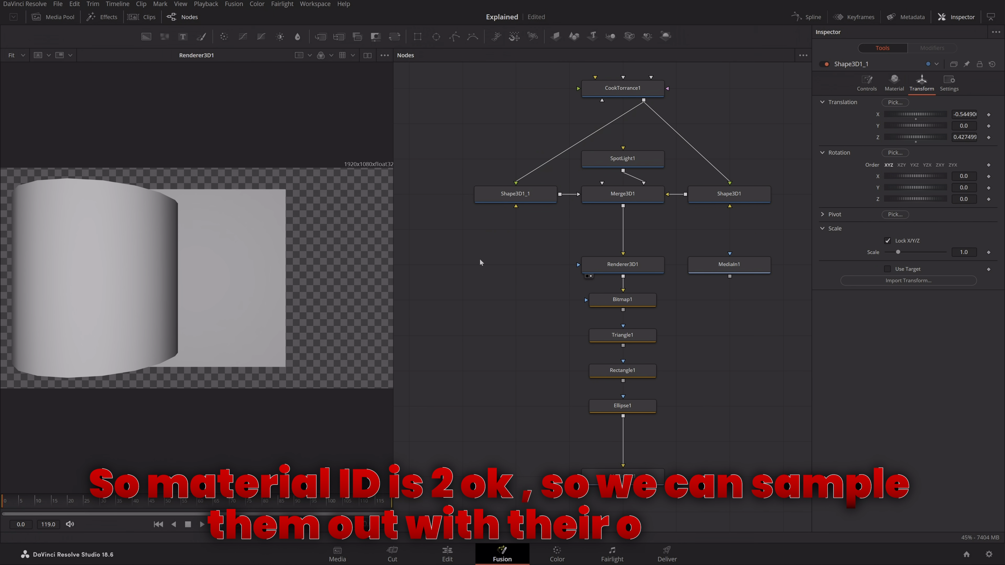
{"action": "left_click", "coordinate": [517, 199]}
{"action": "left_click", "coordinate": [730, 201]}
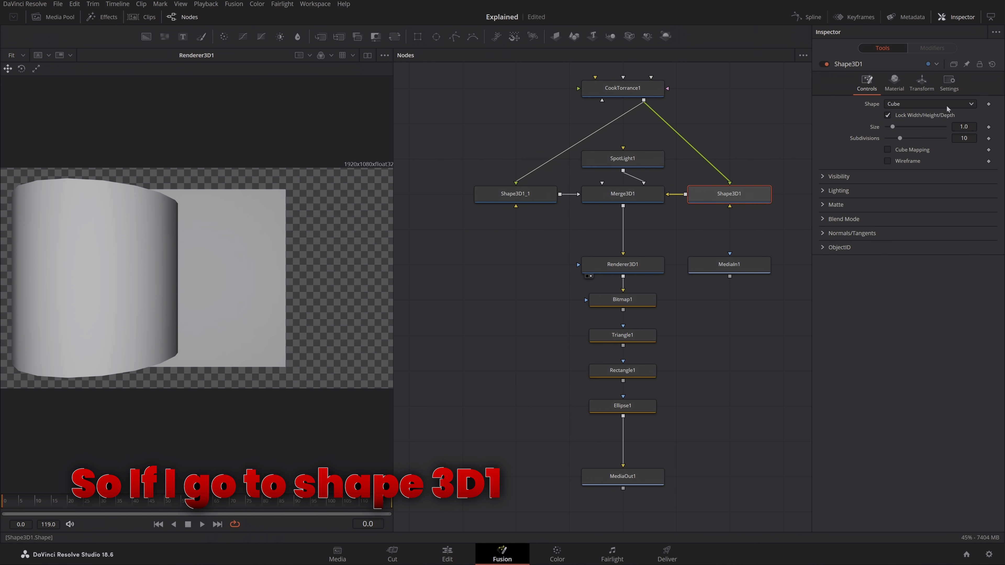
{"action": "left_click", "coordinate": [823, 247]}
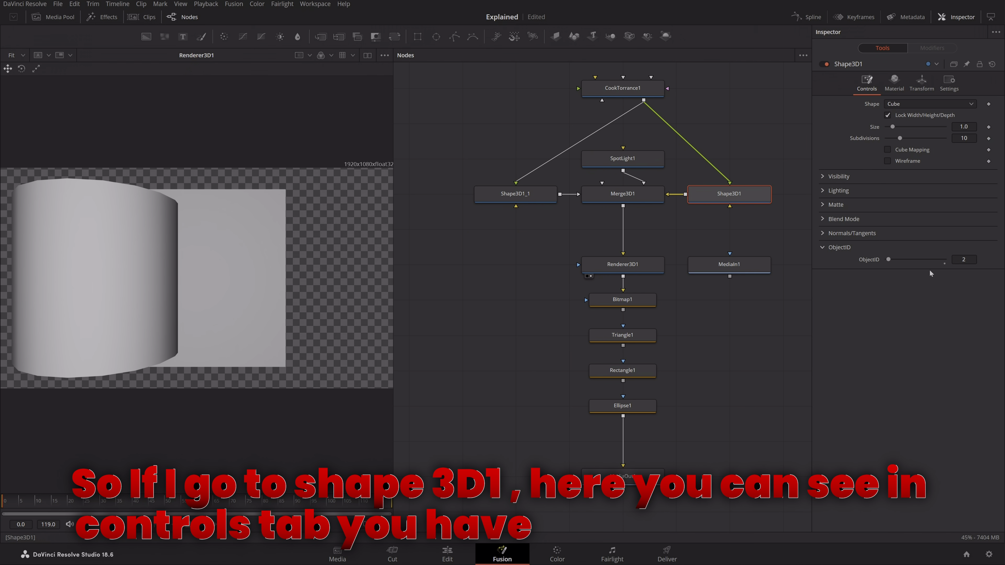
{"action": "left_click", "coordinate": [538, 199]}
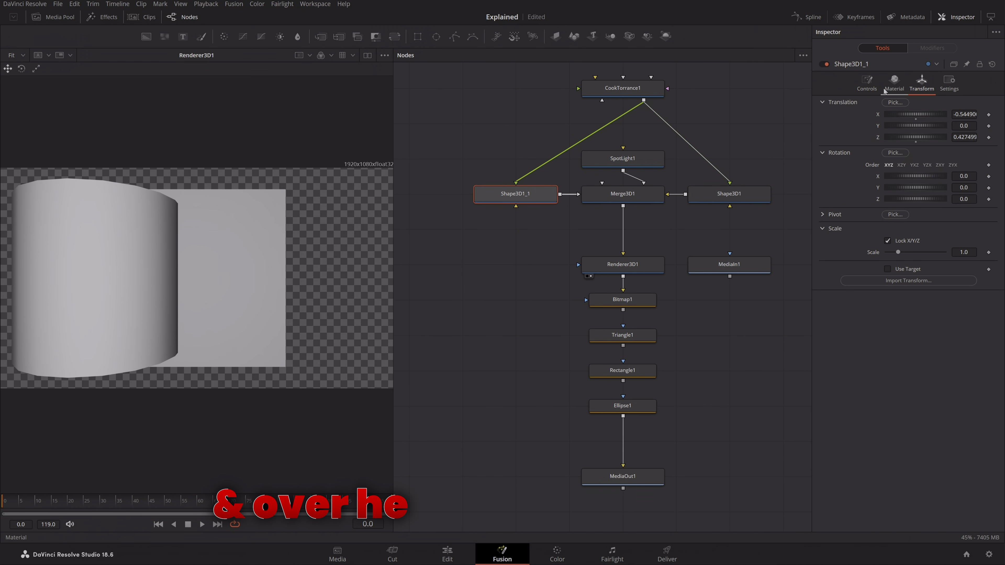
Step: Display Bitmap1 in the viewer, check its Channel setting, and set its Fit Input to Crop
{"action": "scroll", "coordinate": [633, 277], "scroll_direction": "down", "scroll_amount": 3}
{"action": "left_click", "coordinate": [639, 245]}
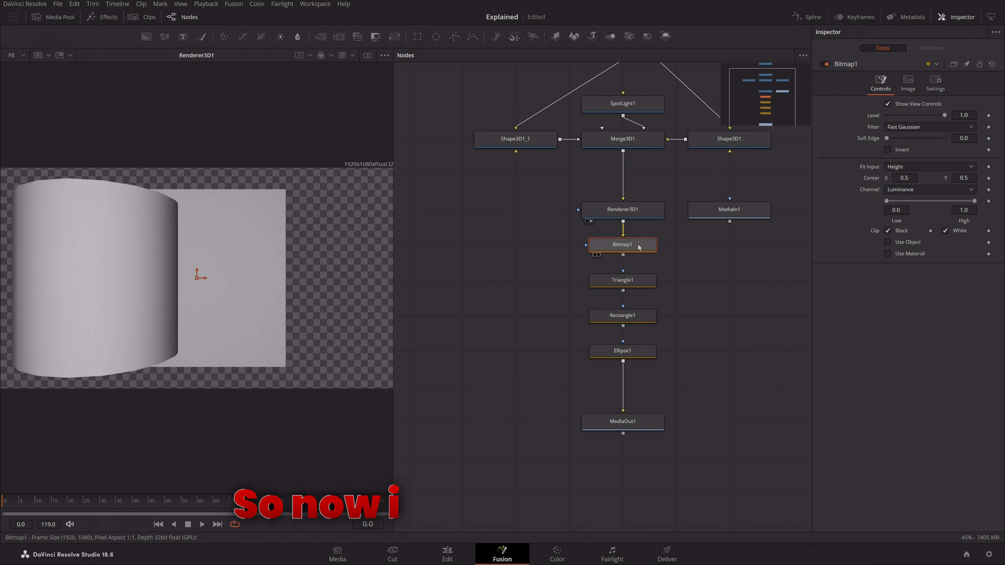
{"action": "key", "text": "1"}
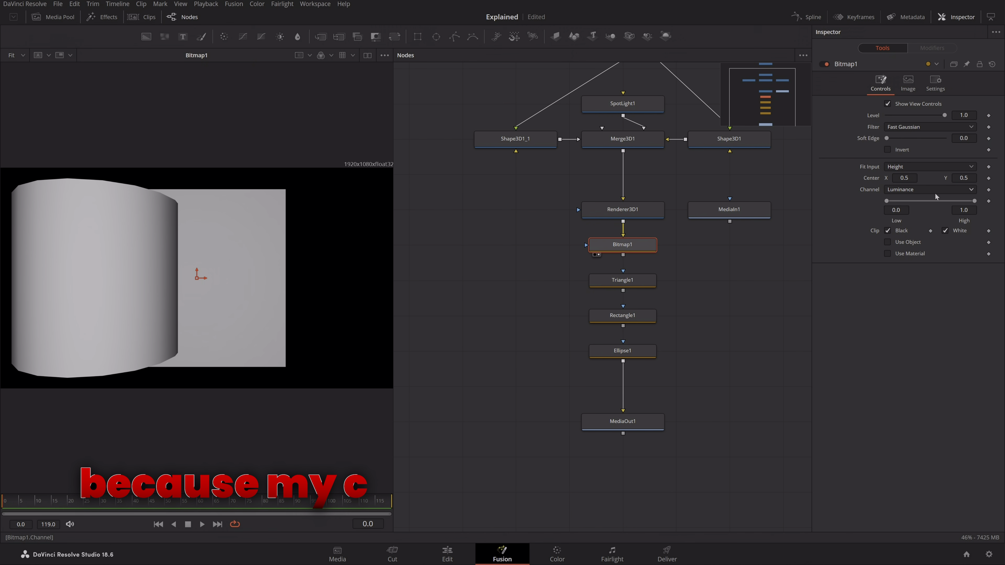
{"action": "left_click", "coordinate": [937, 190]}
{"action": "left_click", "coordinate": [937, 188]}
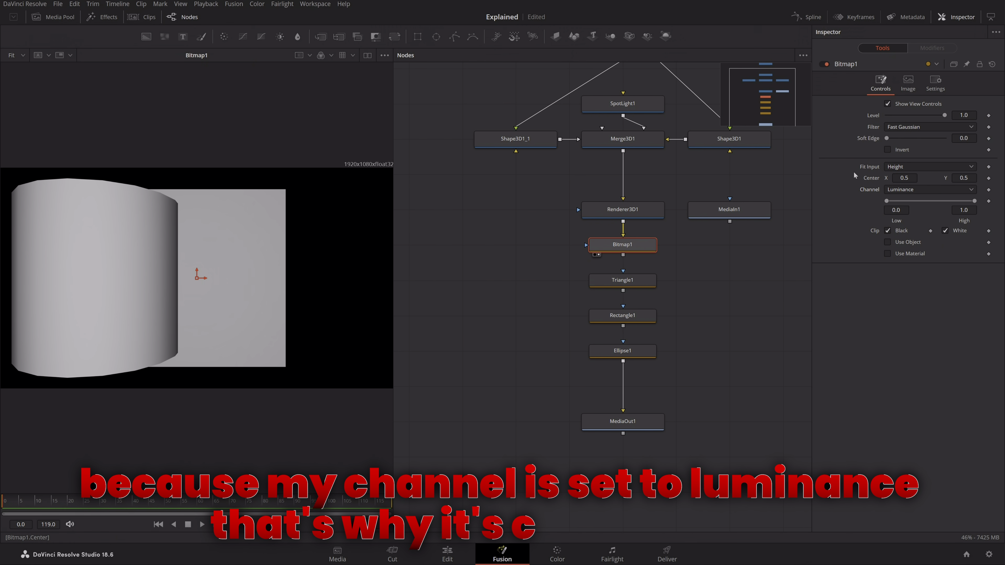
{"action": "left_click", "coordinate": [922, 166]}
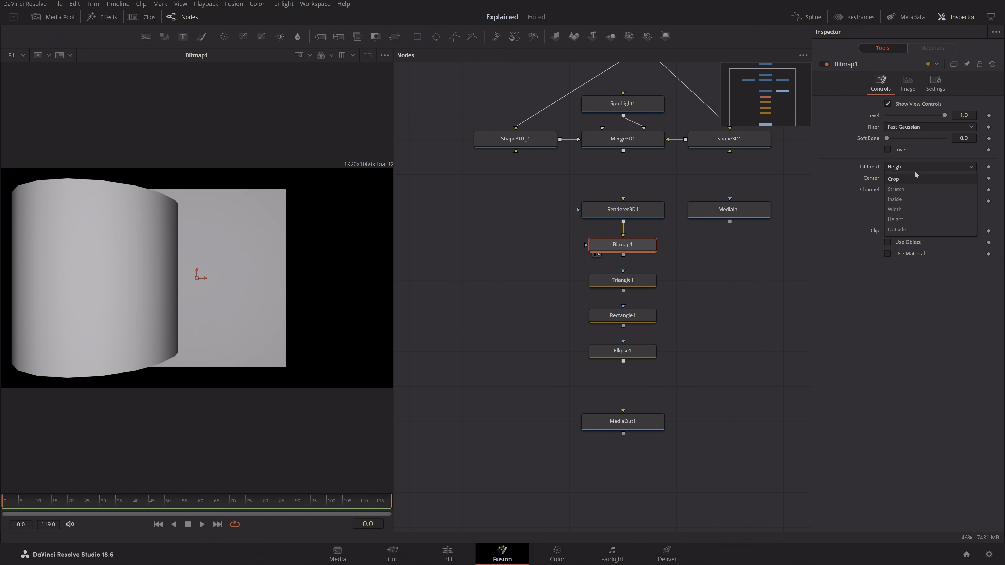
{"action": "left_click", "coordinate": [914, 176]}
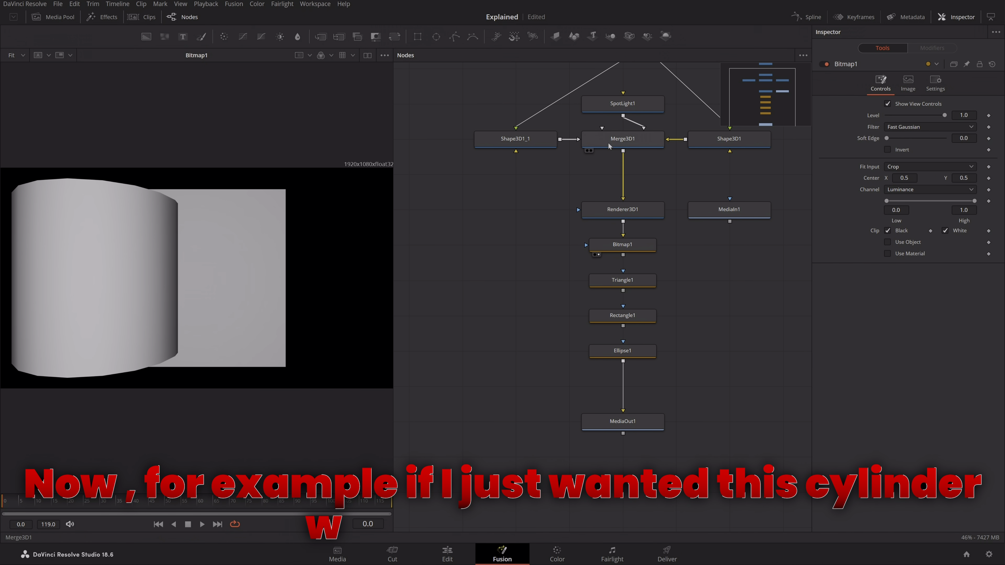
Step: Enable Use Object on Bitmap1 and split the viewer into dual viewers
{"action": "left_click_drag", "start_coordinate": [698, 192], "coordinate": [726, 191]}
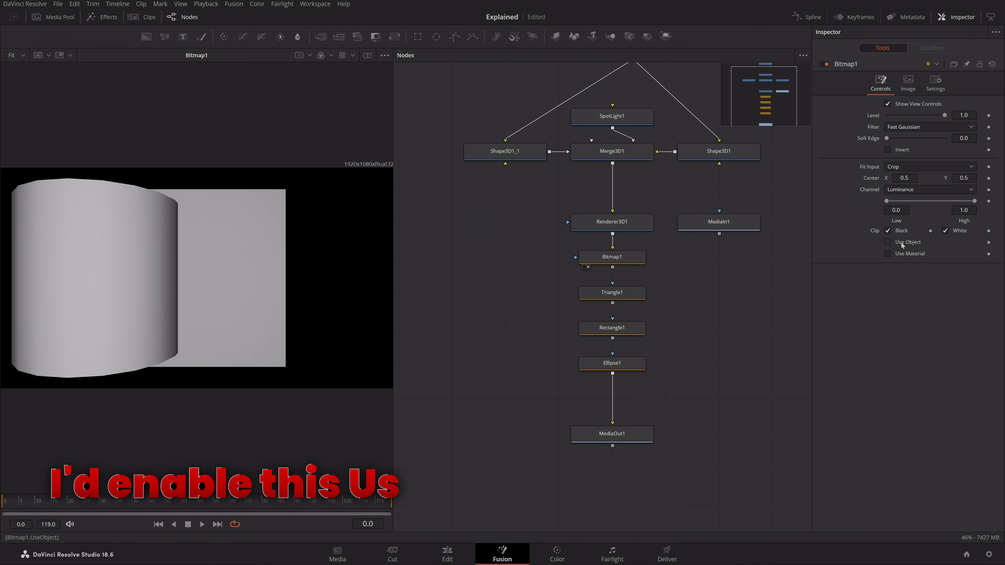
{"action": "left_click", "coordinate": [902, 244]}
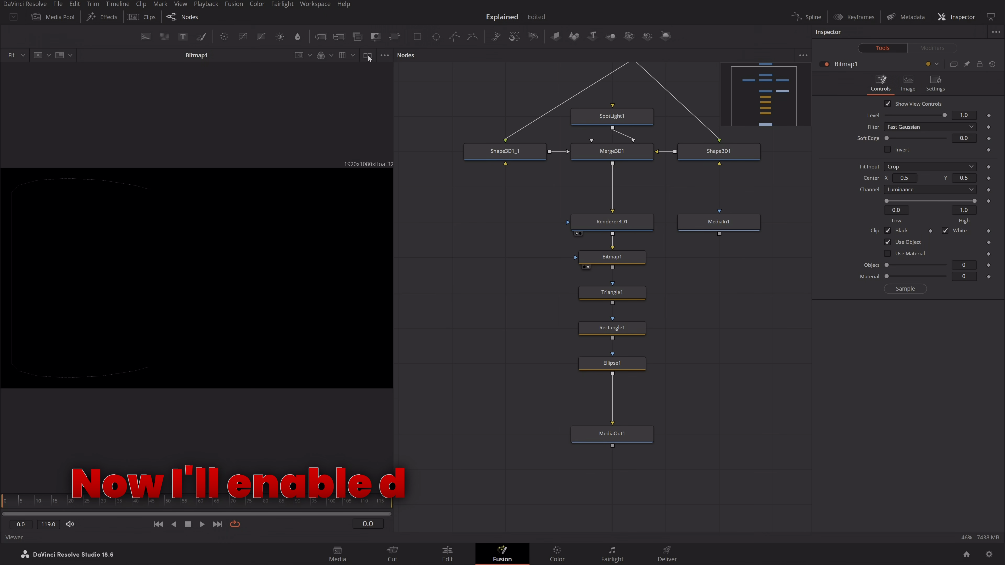
{"action": "left_click", "coordinate": [367, 56]}
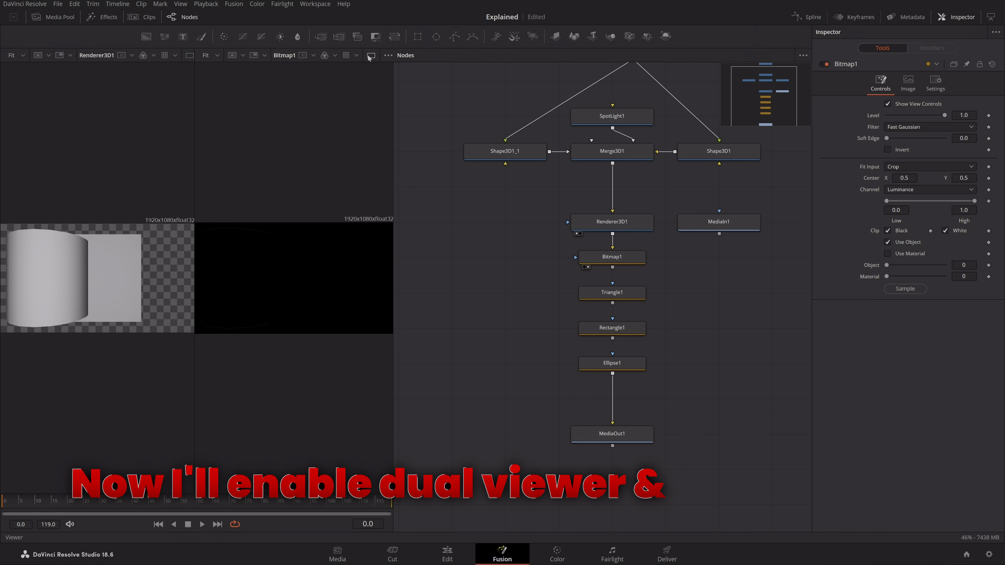
Step: Show Renderer3D1 in the first viewer and Bitmap1 in the second, and sample the cylinder as Bitmap1's mask object
{"action": "left_click", "coordinate": [611, 221]}
{"action": "left_click_drag", "start_coordinate": [617, 224], "coordinate": [98, 247]}
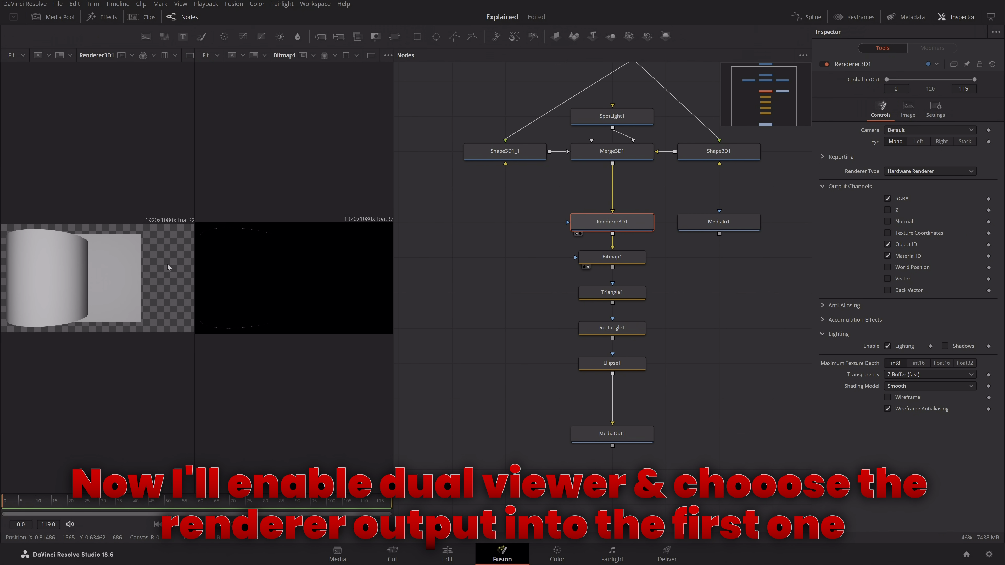
{"action": "left_click", "coordinate": [627, 256]}
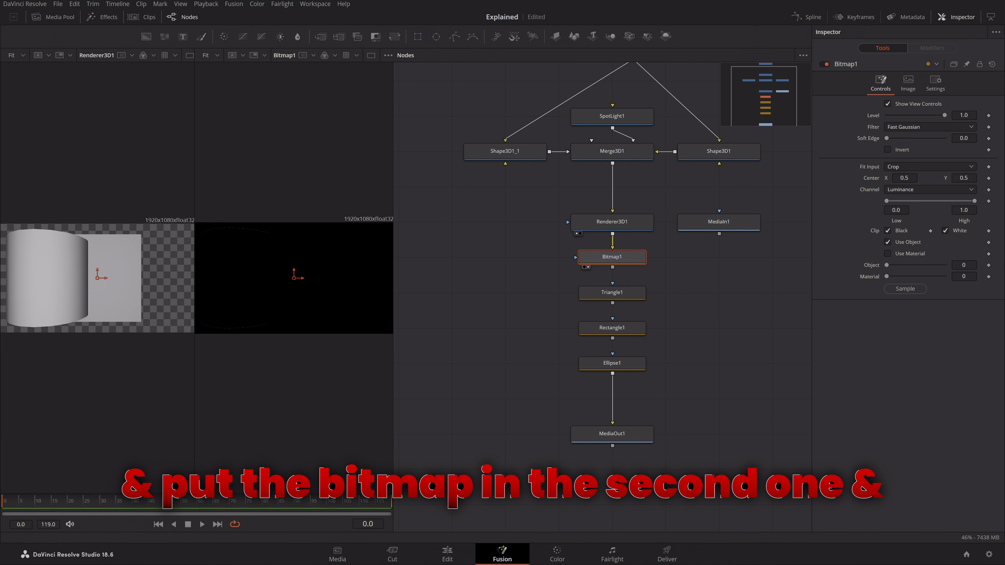
{"action": "left_click_drag", "start_coordinate": [909, 291], "coordinate": [83, 294]}
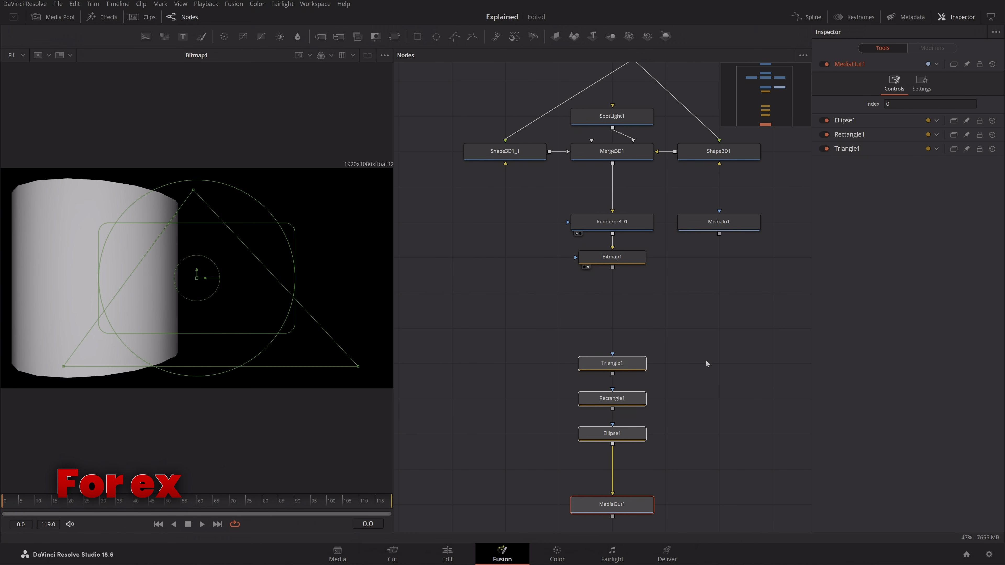
Step: Add a Soft Glow node after Bitmap1, display it in the viewer, and rewire Renderer3D1's output to it
{"action": "left_click", "coordinate": [707, 364]}
{"action": "left_click", "coordinate": [612, 257]}
{"action": "key", "text": "shift+space"}
{"action": "type", "text": "sglo"}
{"action": "key", "text": "Return"}
{"action": "key", "text": "2"}
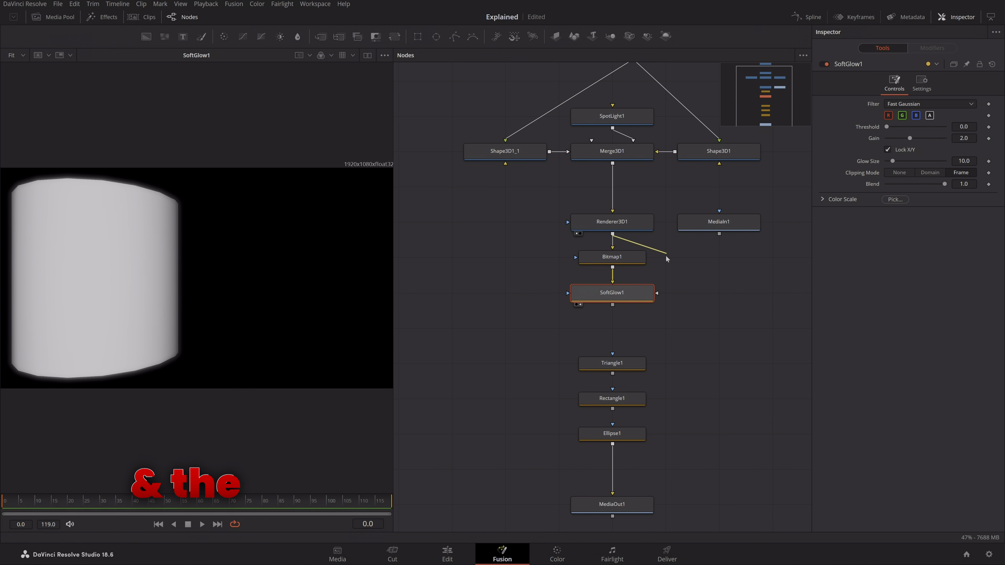
{"action": "left_click_drag", "start_coordinate": [665, 256], "coordinate": [613, 305]}
{"action": "left_click_drag", "start_coordinate": [629, 329], "coordinate": [748, 308]}
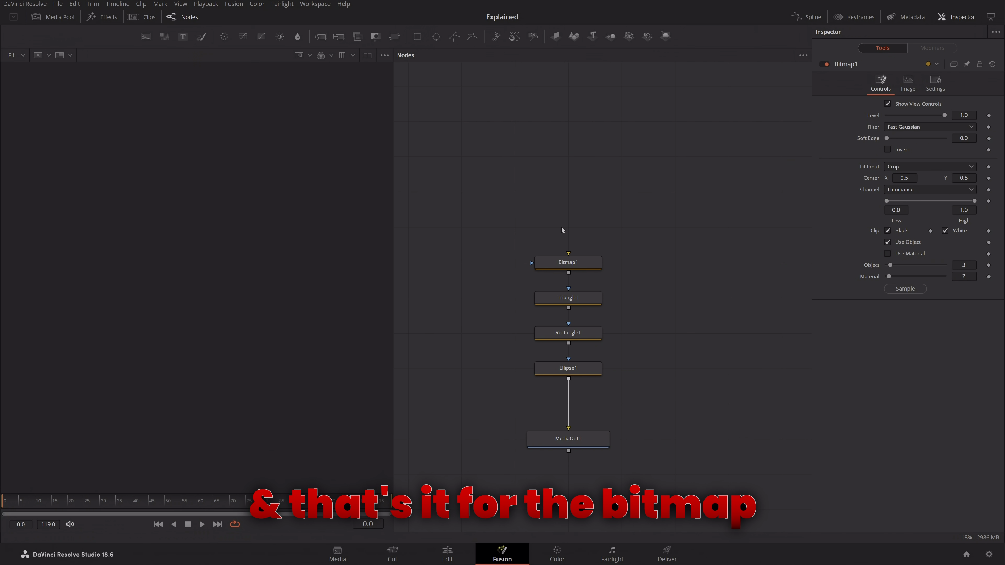
Step: Add a Mask Paint node above Bitmap1 and display it in the viewer
{"action": "scroll", "coordinate": [597, 223], "scroll_direction": "up", "scroll_amount": 3}
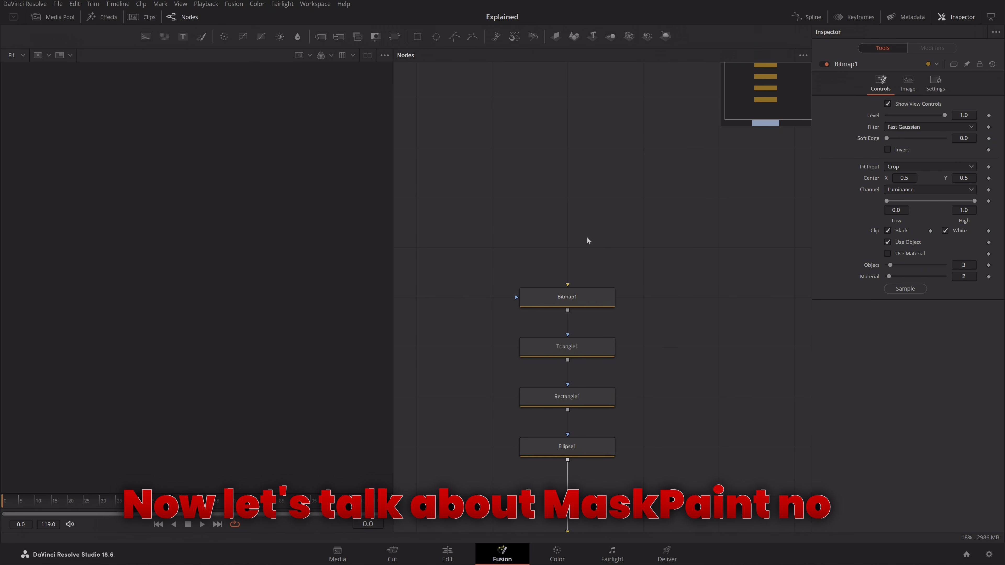
{"action": "key", "text": "shift+space"}
{"action": "type", "text": "mask"}
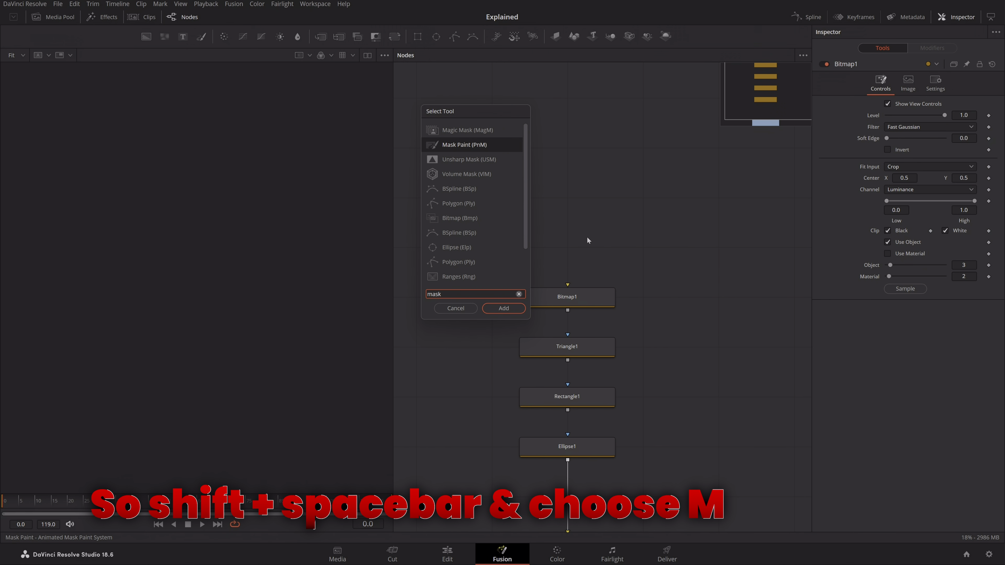
{"action": "key", "text": "Return"}
{"action": "key", "text": "1"}
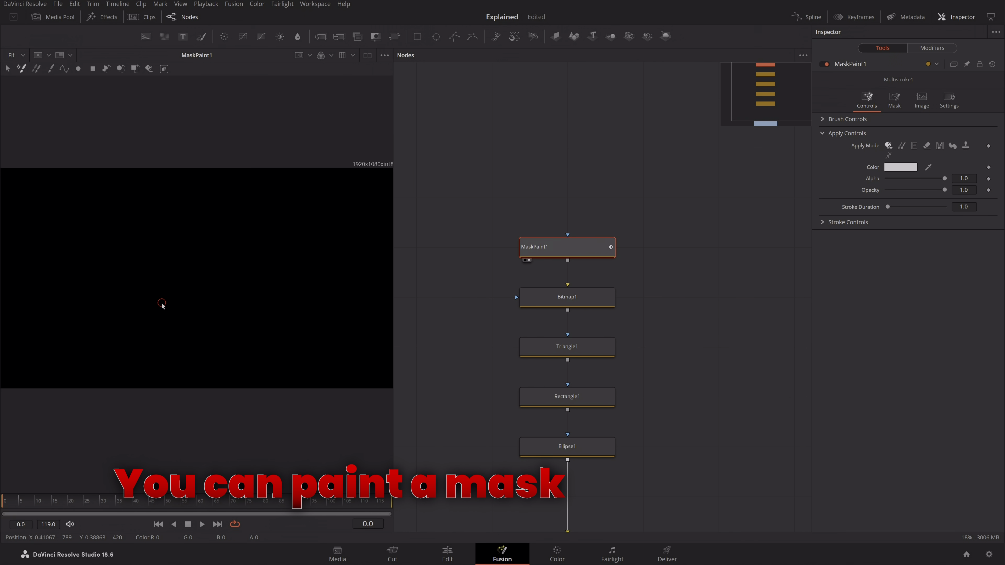
Step: Paint the word SUBSCRIBE! by hand with two underlines across the MaskPaint1 mask
{"action": "left_click_drag", "start_coordinate": [45, 239], "coordinate": [7, 310]}
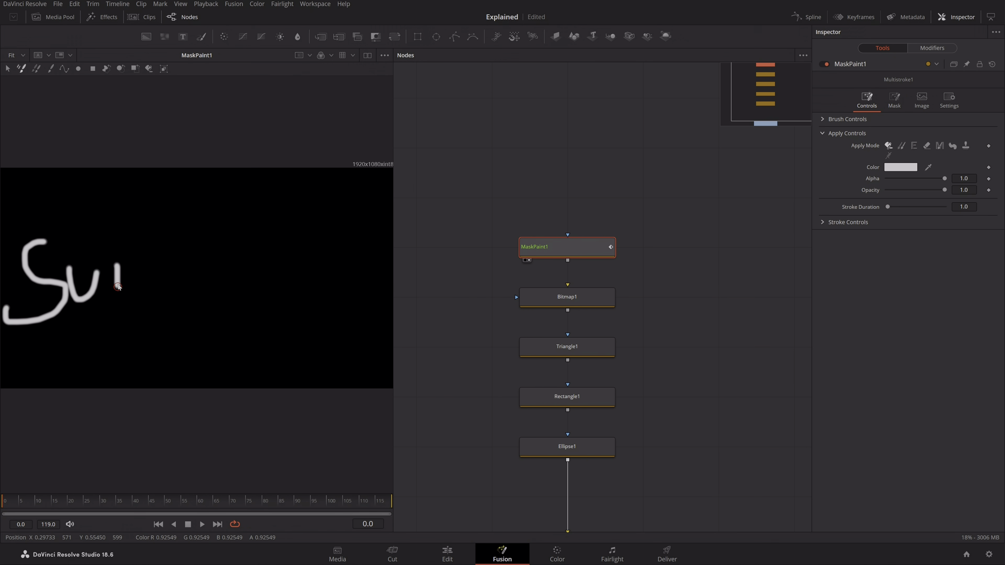
{"action": "left_click_drag", "start_coordinate": [124, 257], "coordinate": [142, 267]}
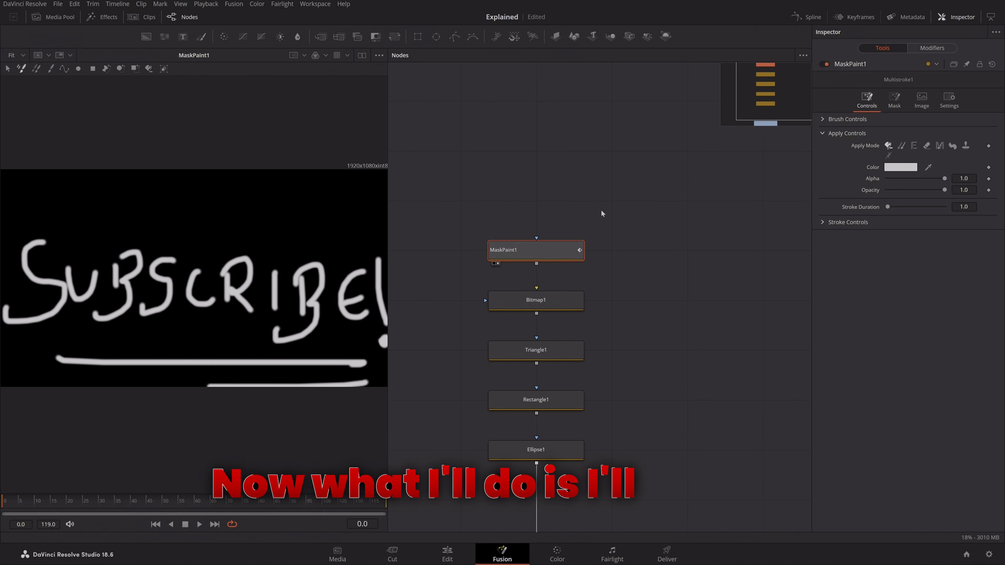
{"action": "left_click_drag", "start_coordinate": [649, 299], "coordinate": [637, 266]}
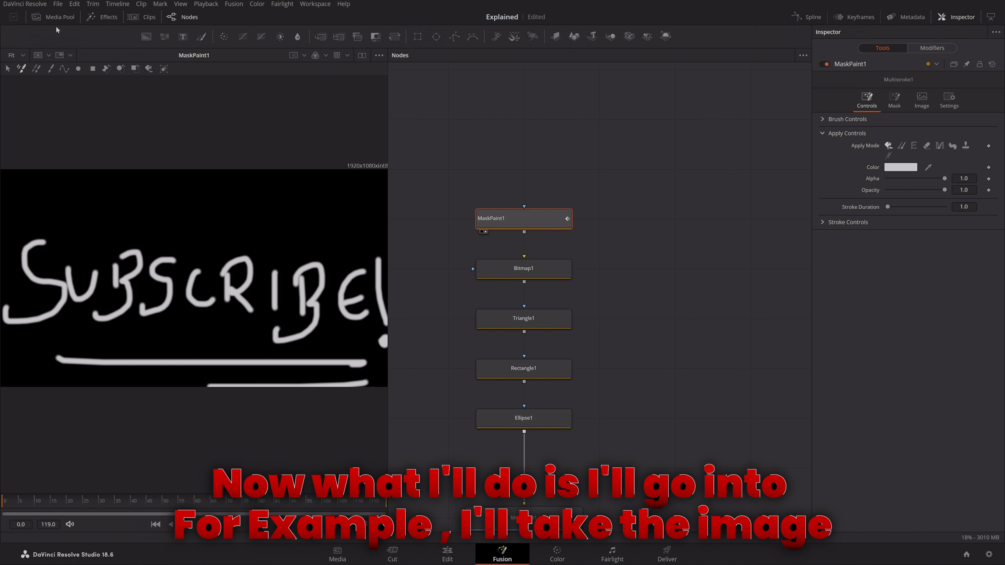
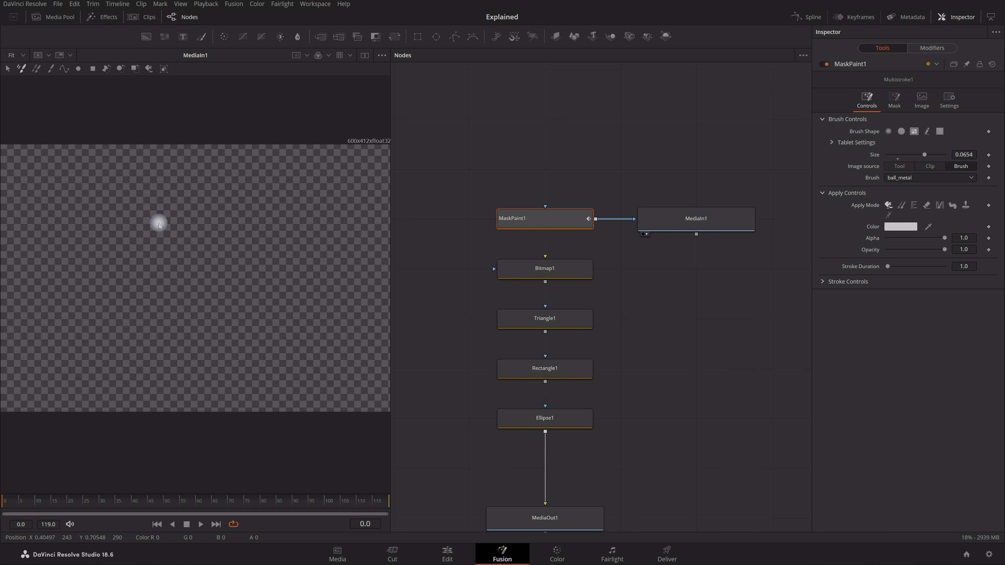
Step: Stamp the ball_metal brush and the bomb brush onto the upper half of the mask
{"action": "left_click", "coordinate": [158, 223]}
{"action": "left_click", "coordinate": [923, 178]}
{"action": "left_click", "coordinate": [921, 201]}
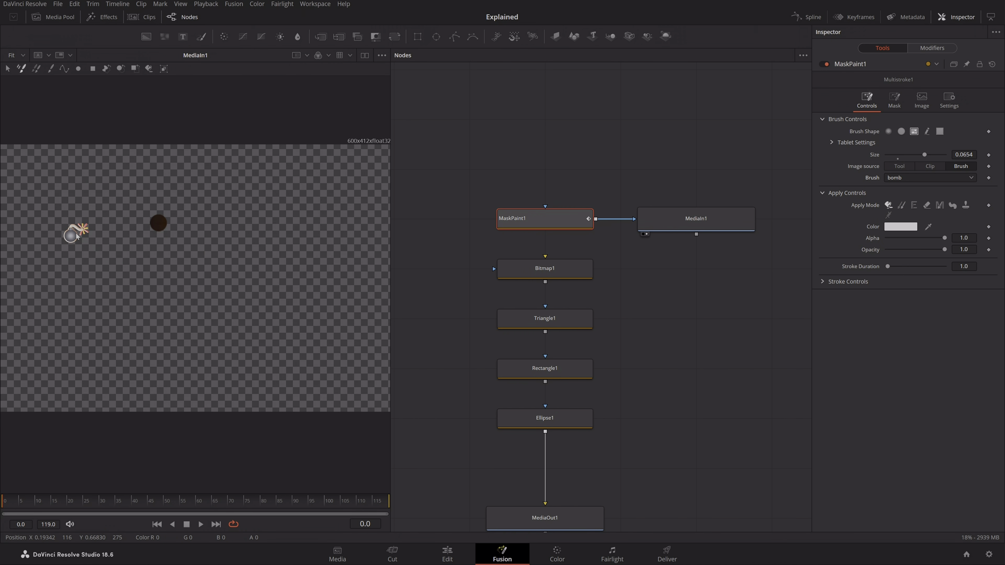
{"action": "left_click", "coordinate": [75, 234]}
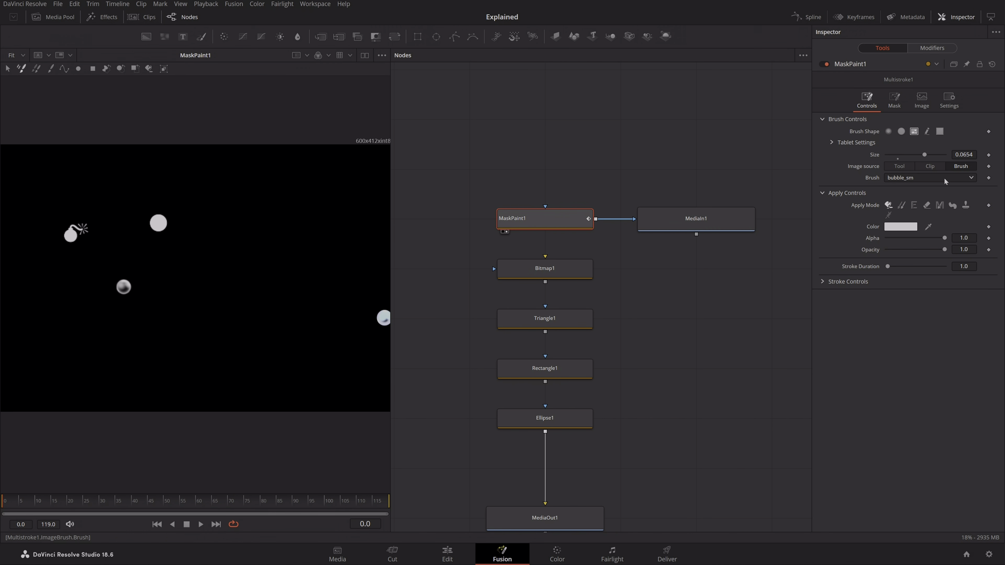
Step: Stamp the bullet, fish_1 and flake_1_a brushes at separate spots on the mask
{"action": "left_click", "coordinate": [946, 181]}
{"action": "left_click", "coordinate": [915, 222]}
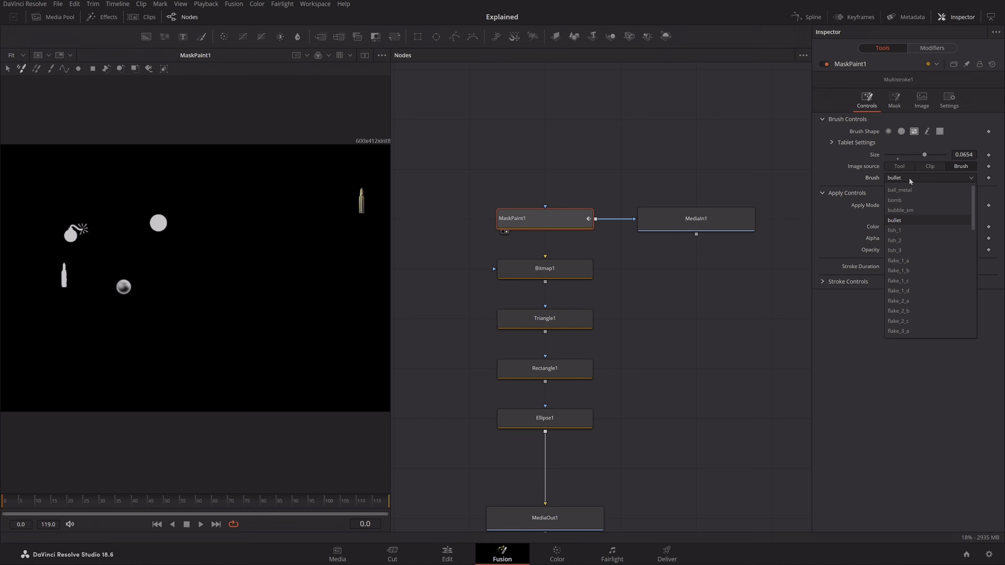
{"action": "left_click", "coordinate": [910, 230]}
{"action": "left_click", "coordinate": [101, 270]}
{"action": "left_click", "coordinate": [929, 177]}
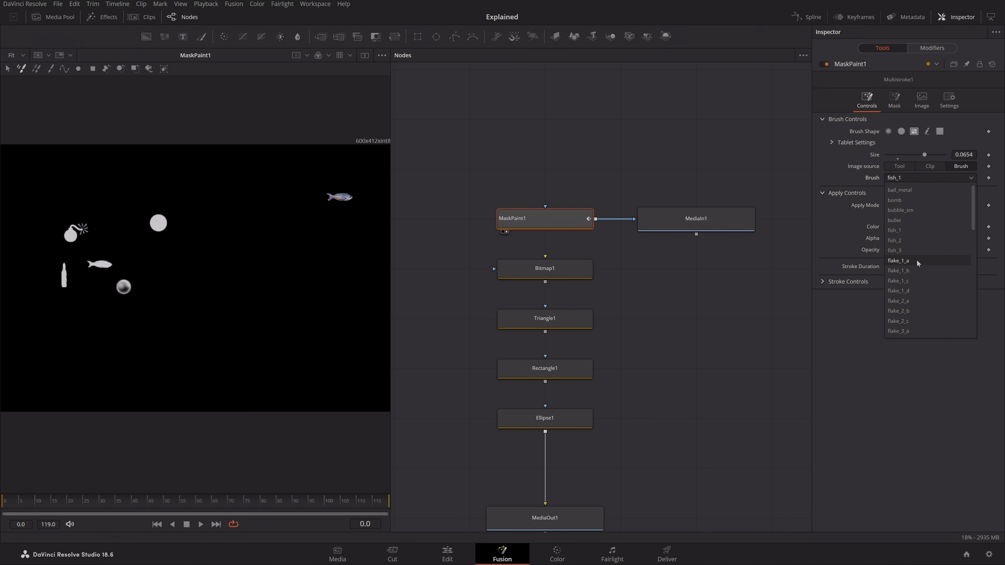
{"action": "left_click", "coordinate": [917, 260]}
{"action": "left_click", "coordinate": [118, 202]}
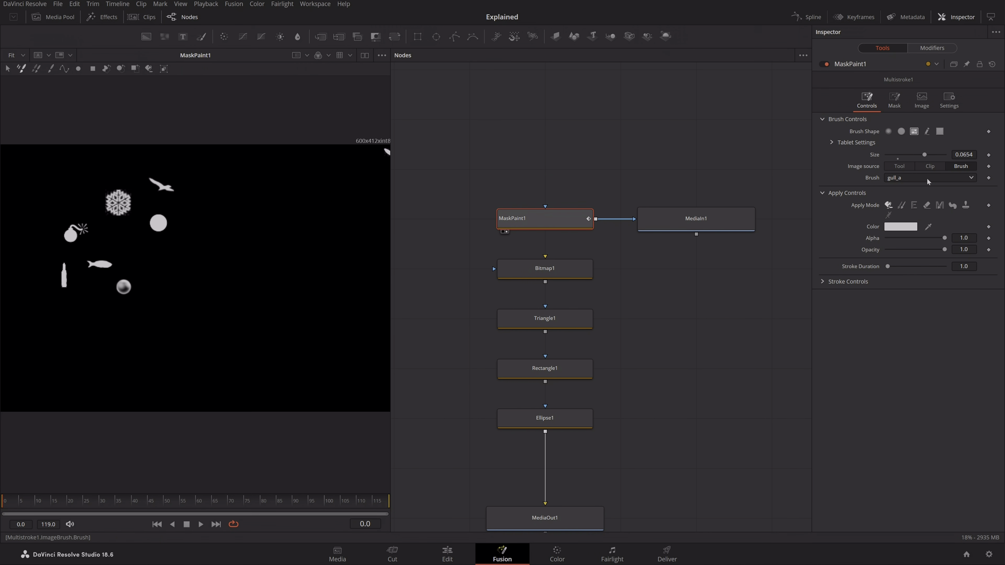
Step: Stamp the leaf_gold_a and leaf_gold_i brushes plus one elongated leaf brush near the upper middle of the mask
{"action": "left_click", "coordinate": [196, 182]}
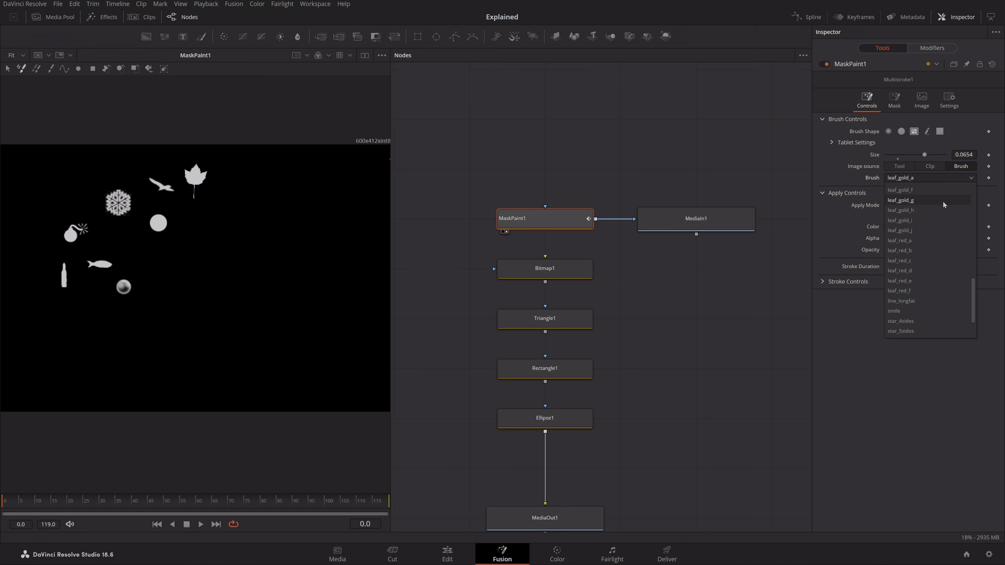
{"action": "left_click", "coordinate": [943, 201]}
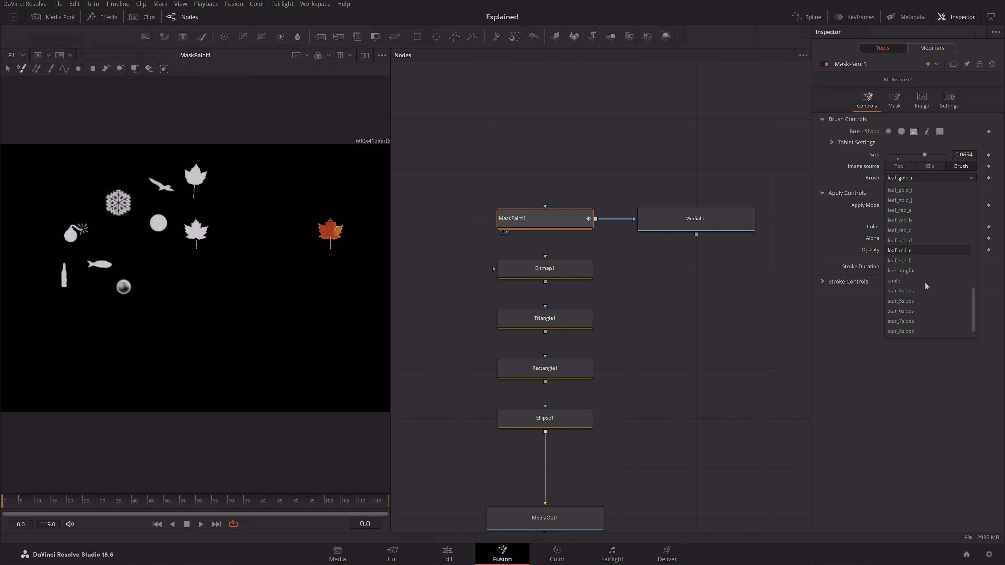
{"action": "left_click", "coordinate": [899, 240]}
{"action": "left_click", "coordinate": [217, 206]}
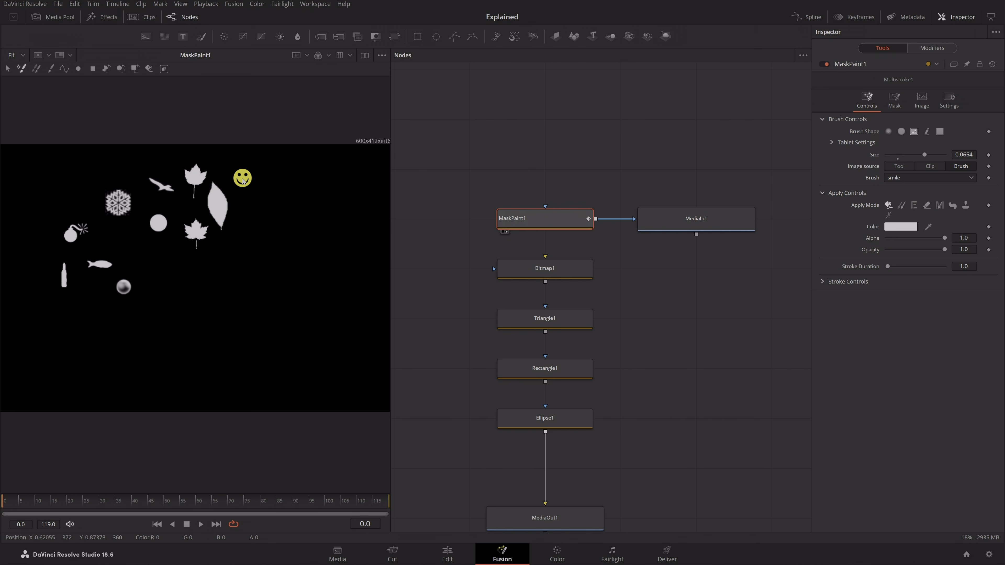
Step: Stamp the smile, star_4sides and swirl brushes beside the leaves on the mask
{"action": "left_click", "coordinate": [243, 179]}
{"action": "left_click", "coordinate": [930, 177]}
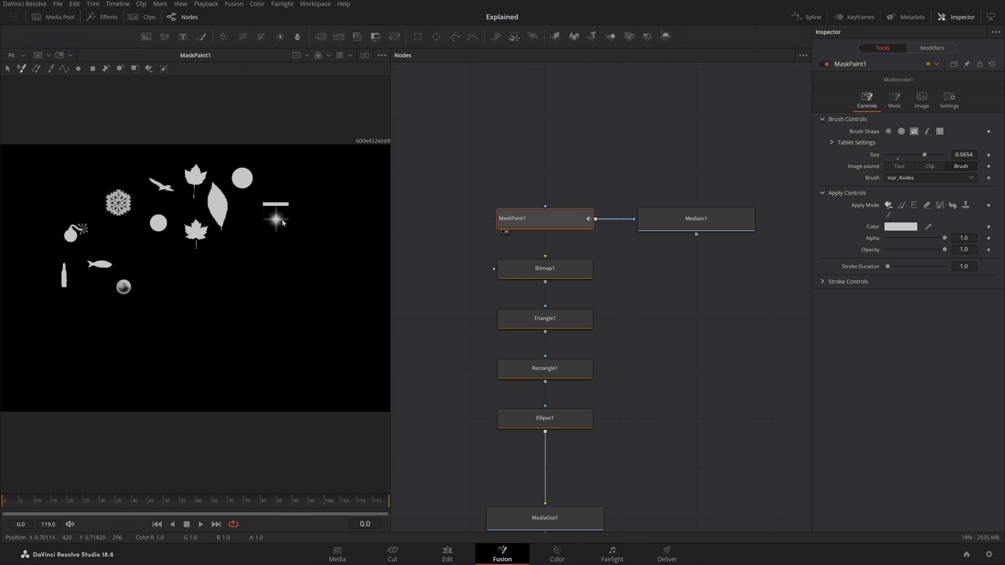
{"action": "scroll", "coordinate": [922, 179], "scroll_direction": "down", "scroll_amount": 1}
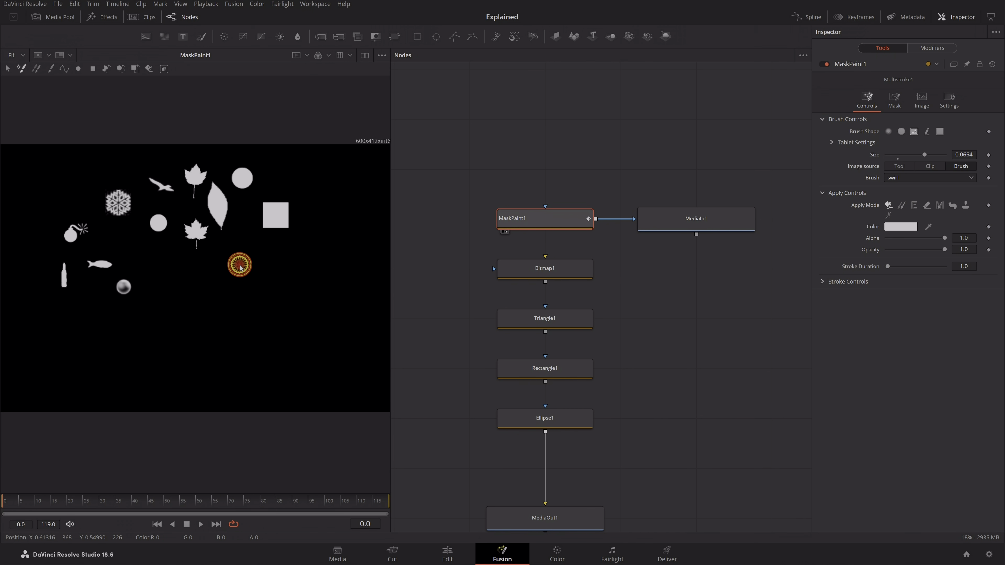
{"action": "left_click", "coordinate": [239, 264]}
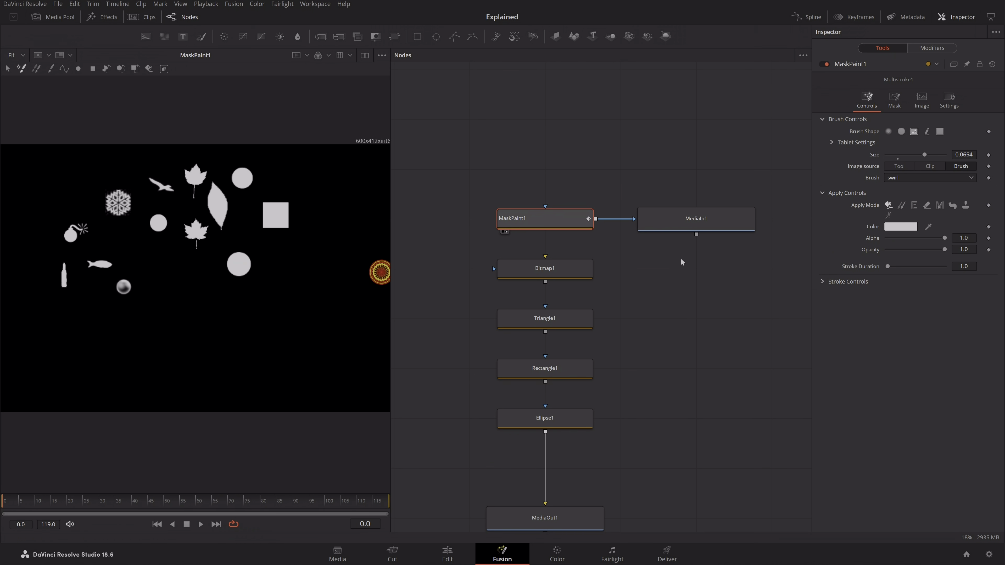
Step: Display the masked MediaIn1 in the viewer, check MaskPaint1's Tool image source, and switch the source to Clip
{"action": "left_click", "coordinate": [679, 227]}
{"action": "key", "text": "1"}
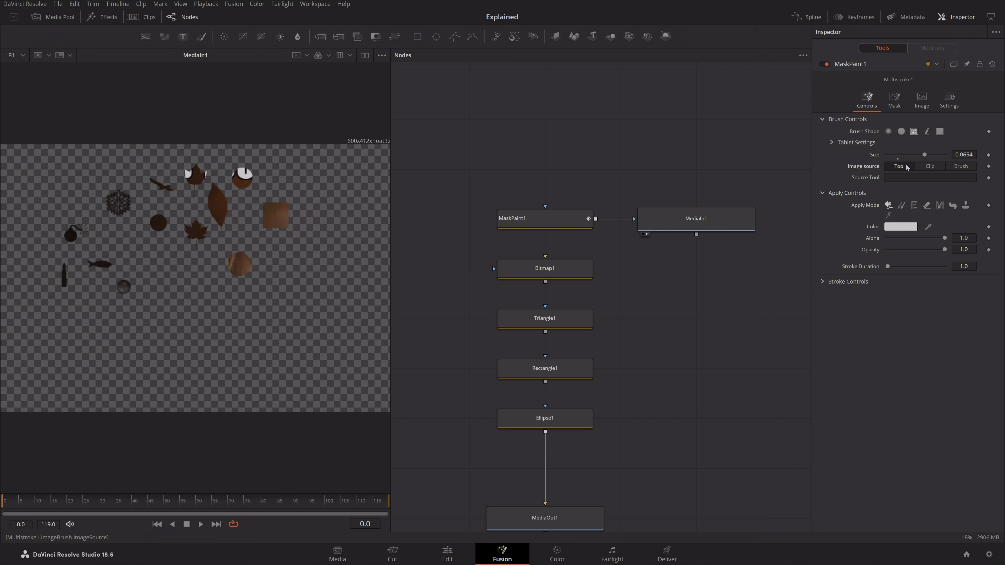
{"action": "left_click", "coordinate": [908, 178]}
{"action": "left_click", "coordinate": [930, 167]}
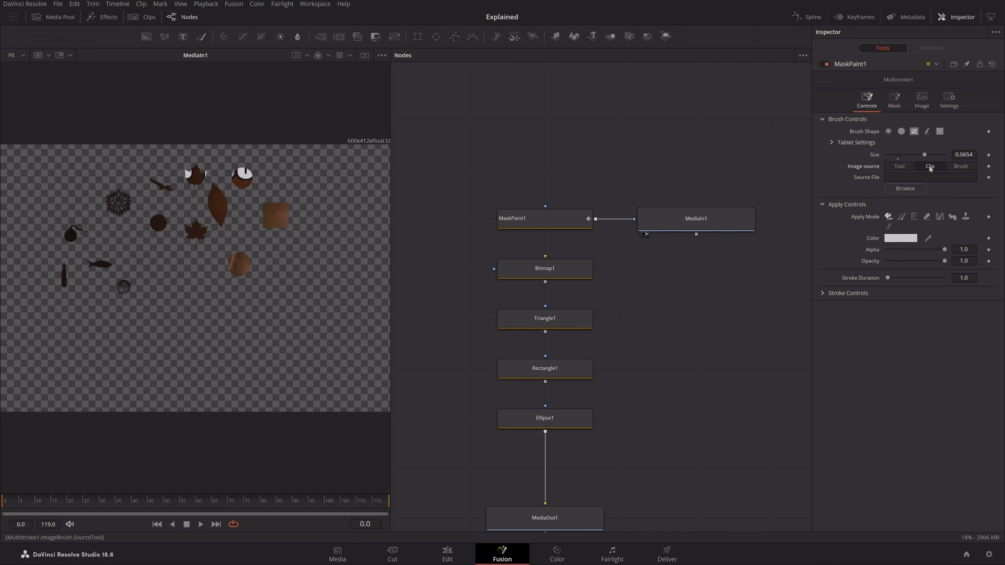
{"action": "left_click", "coordinate": [907, 190]}
Step: Examine MaskPaint1's mask, output image and general settings, ending back at its brush controls
{"action": "left_click", "coordinate": [895, 102]}
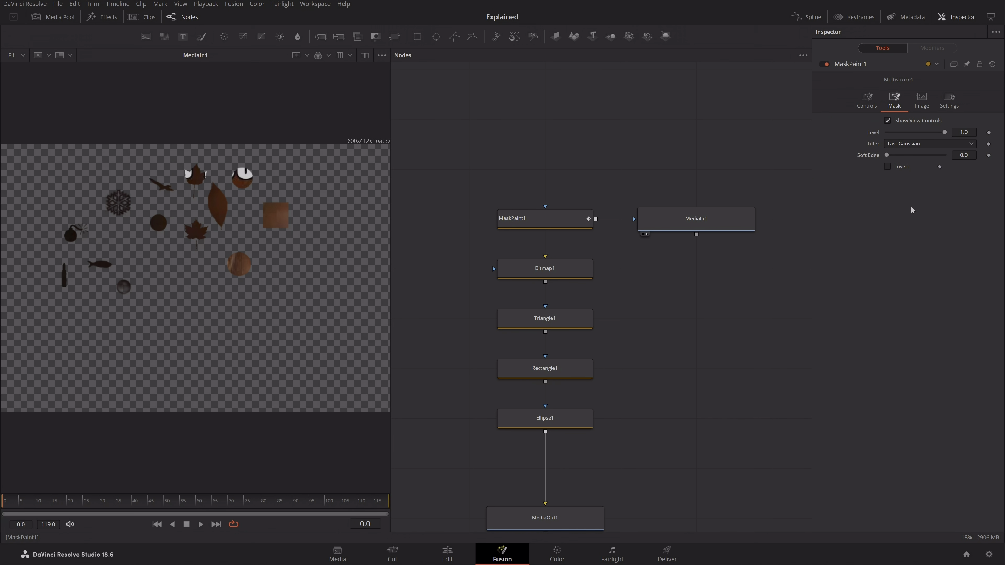
{"action": "left_click", "coordinate": [925, 101]}
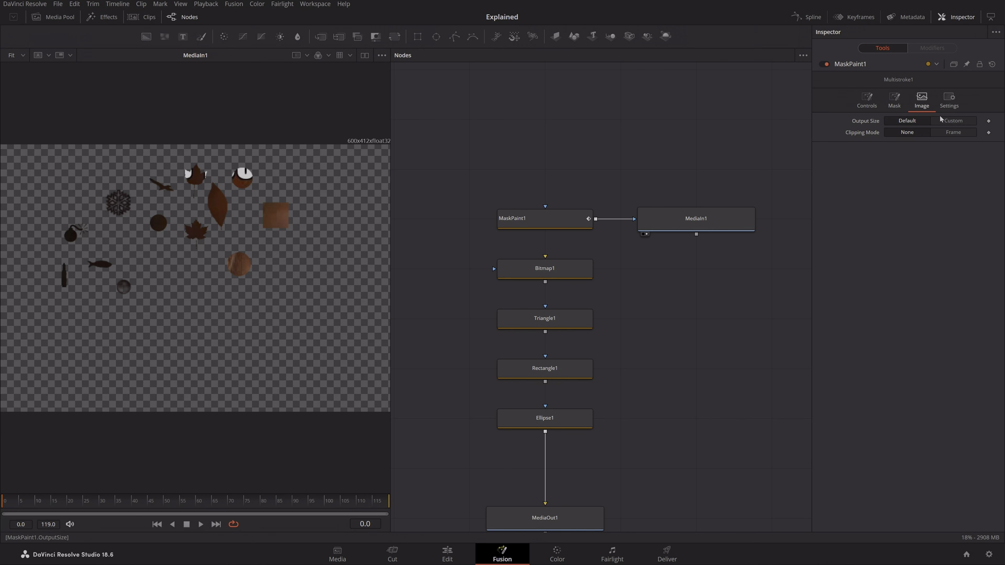
{"action": "left_click", "coordinate": [948, 100]}
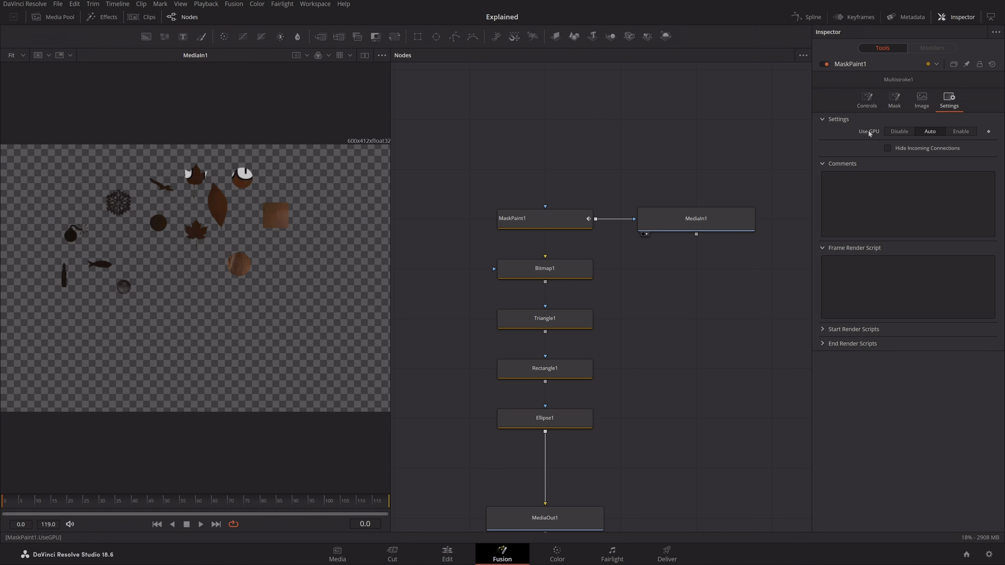
{"action": "left_click", "coordinate": [866, 101]}
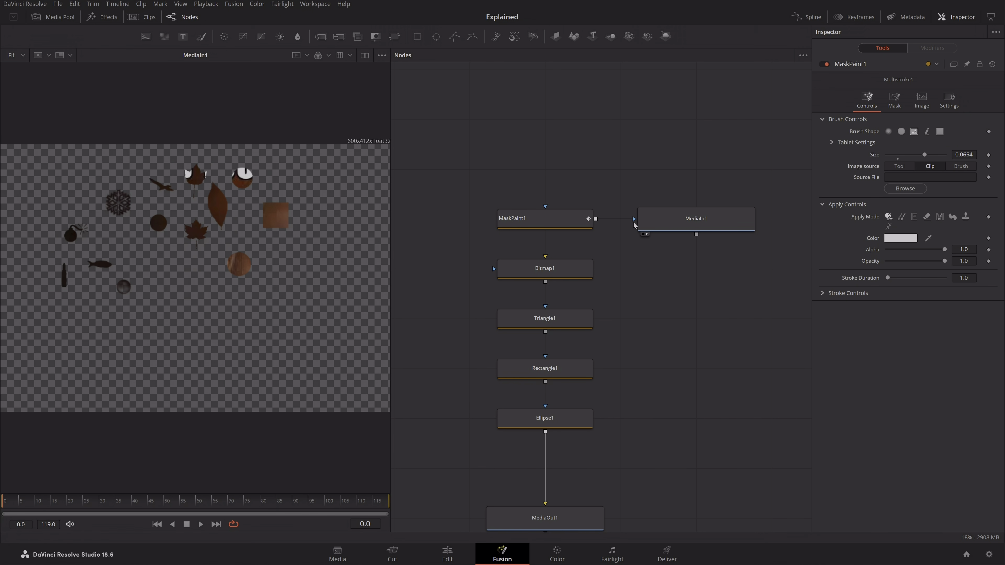
Step: Disconnect MaskPaint1 from MediaIn1 and add a Ranges node, placing it above MaskPaint1
{"action": "left_click", "coordinate": [631, 220]}
{"action": "left_click_drag", "start_coordinate": [544, 170], "coordinate": [588, 207]}
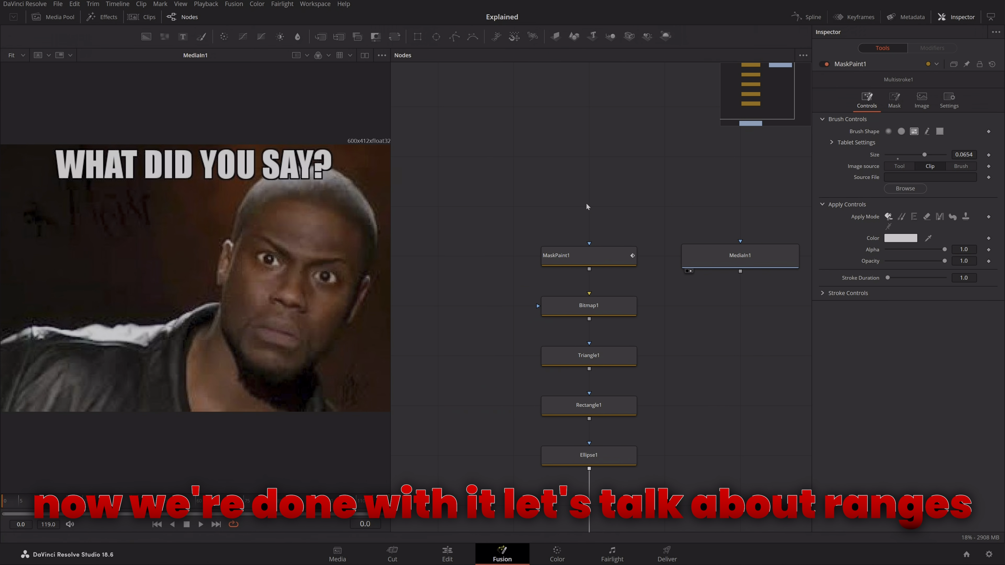
{"action": "key", "text": "shift+space"}
{"action": "type", "text": "range"}
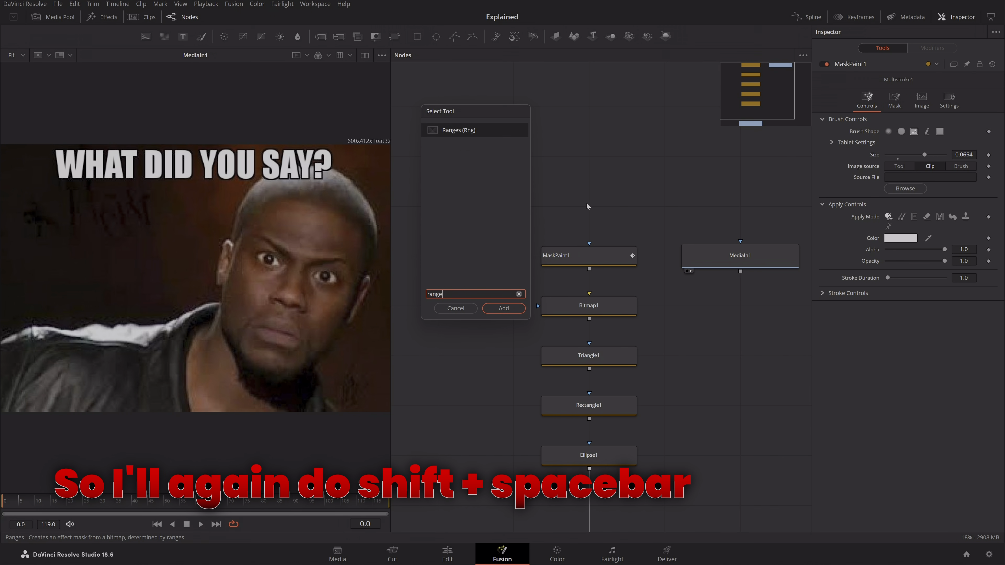
{"action": "key", "text": "Return"}
{"action": "left_click_drag", "start_coordinate": [611, 202], "coordinate": [613, 153]}
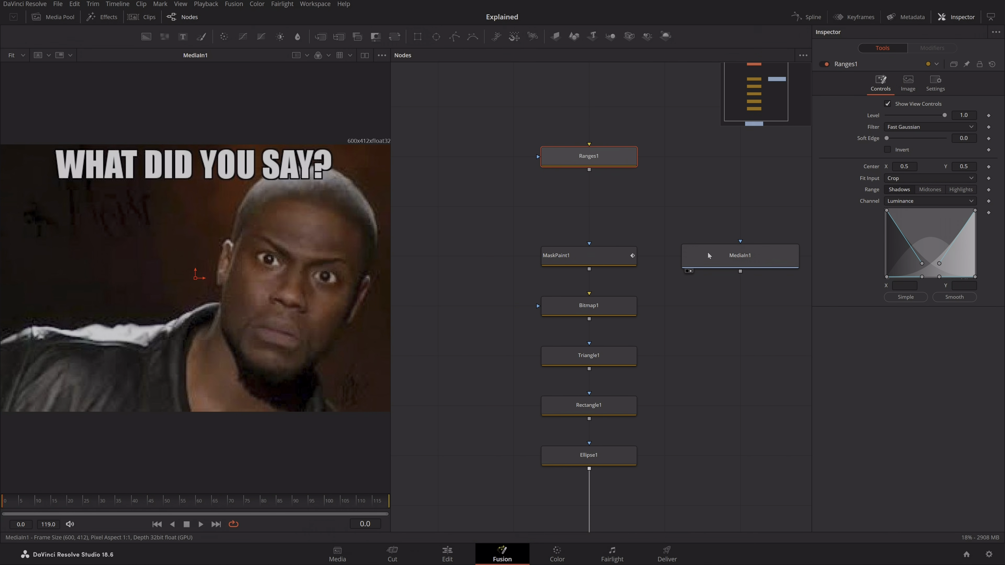
Step: Display Ranges1 in the viewer, place MediaIn1 above it and connect MediaIn1 to its input
{"action": "key", "text": "2"}
{"action": "left_click_drag", "start_coordinate": [749, 253], "coordinate": [599, 153]}
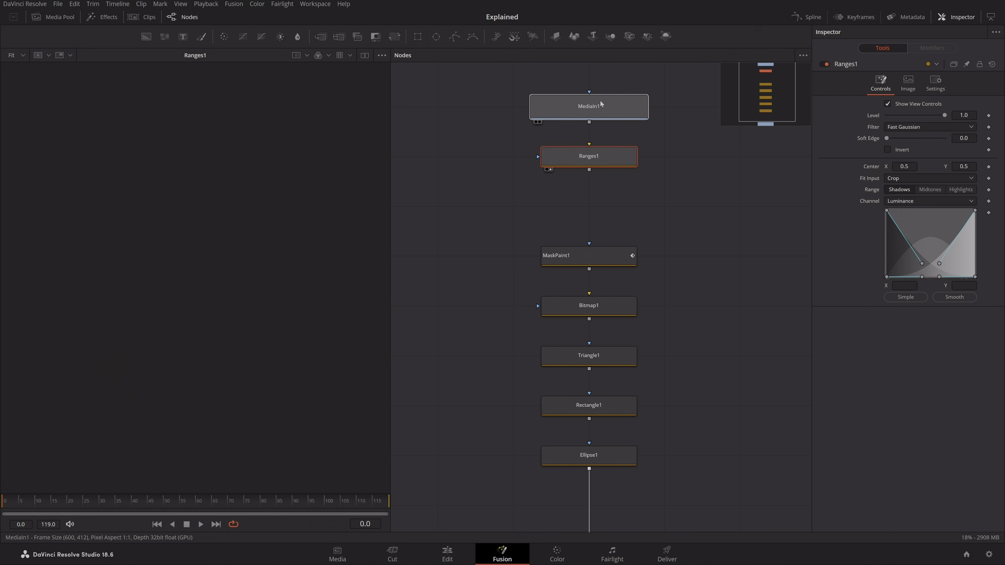
{"action": "left_click", "coordinate": [618, 163]}
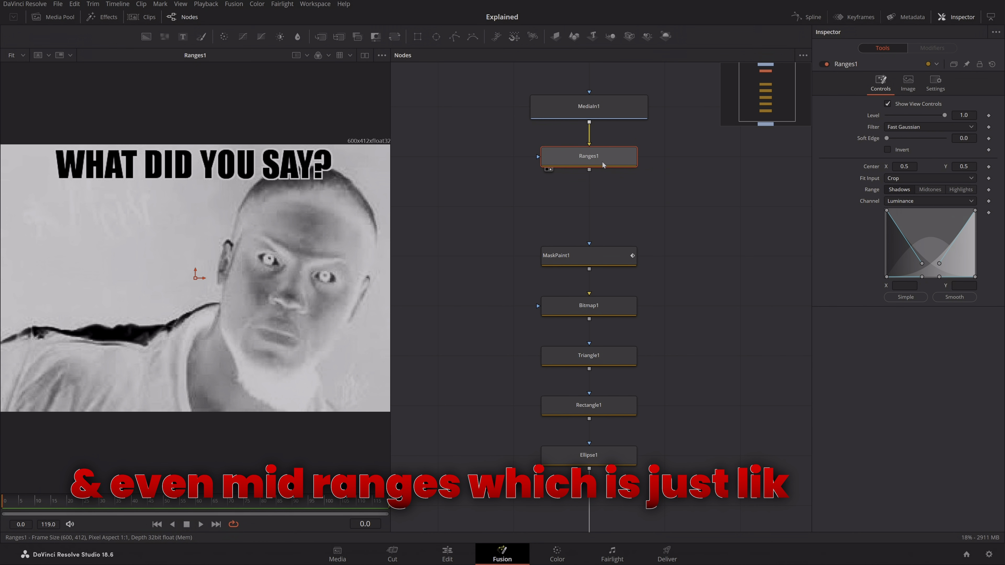
Step: Try reshaping Ranges1's range curves by moving the shadows handle upward and the handles toward the highlights end
{"action": "left_click_drag", "start_coordinate": [921, 263], "coordinate": [924, 212]}
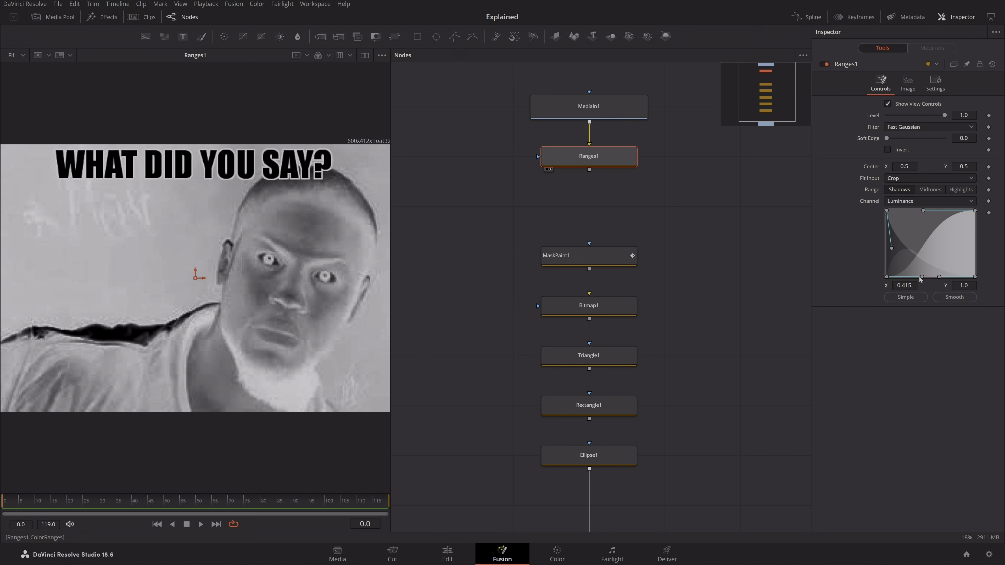
{"action": "left_click_drag", "start_coordinate": [922, 277], "coordinate": [934, 256]}
{"action": "left_click_drag", "start_coordinate": [922, 210], "coordinate": [956, 220]}
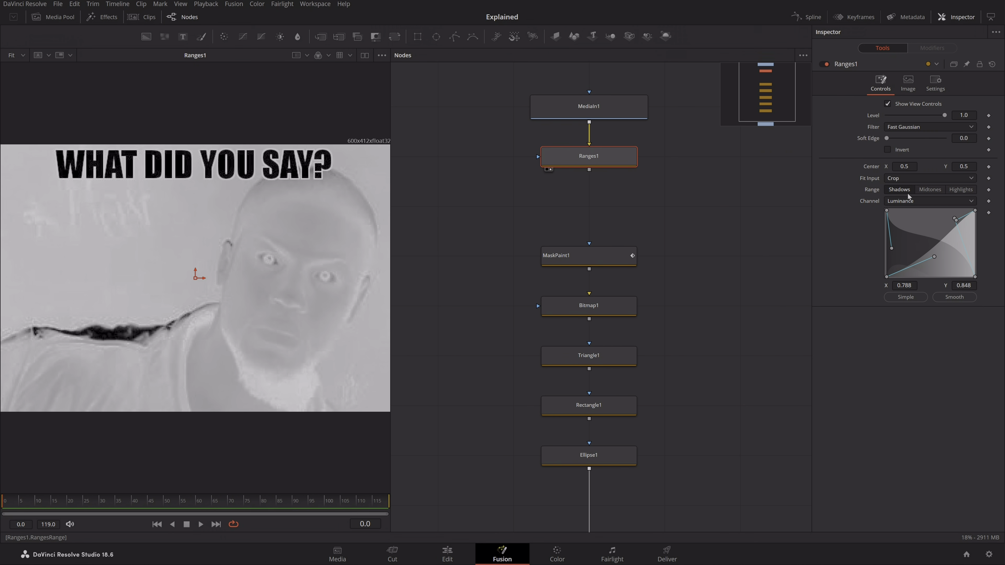
Step: Compare the Midtones and Highlights ranges on Ranges1, leaving Highlights selected
{"action": "left_click", "coordinate": [931, 190]}
{"action": "left_click", "coordinate": [960, 191]}
{"action": "left_click", "coordinate": [929, 191]}
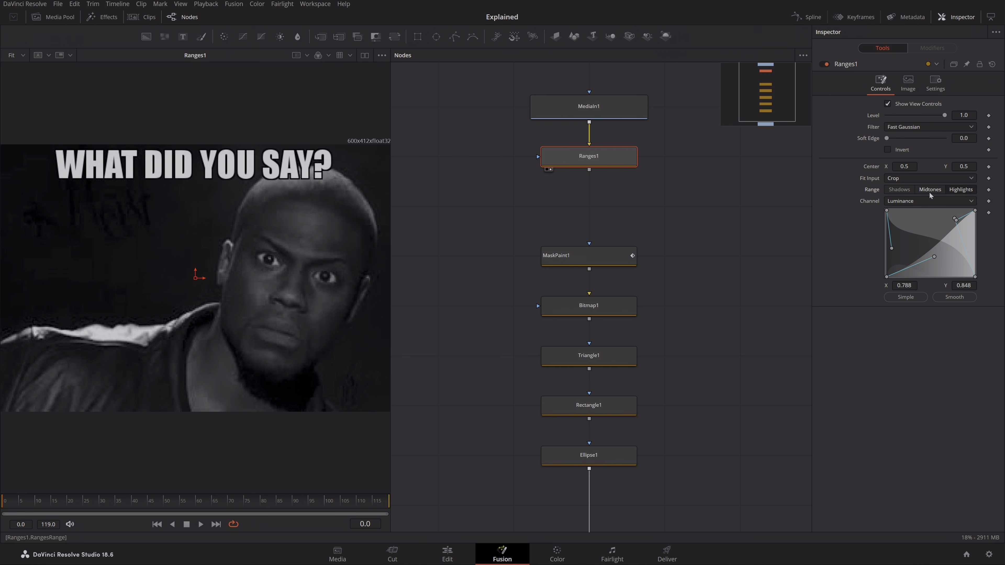
Step: Cycle Ranges1's channel through Alpha, Green, Blue and Luminance to Red, and reset the range curves to Simple
{"action": "left_click", "coordinate": [904, 201]}
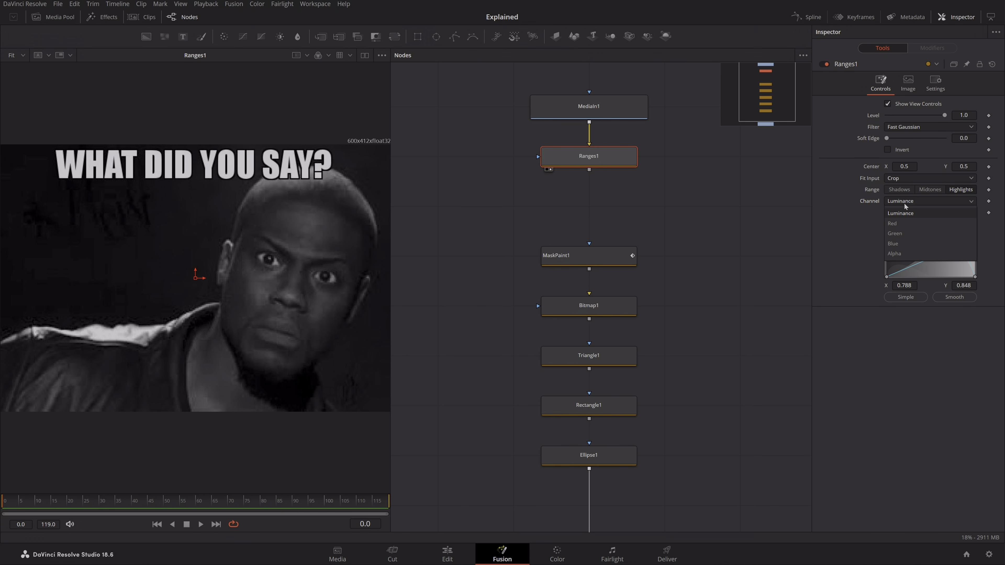
{"action": "left_click", "coordinate": [898, 224]}
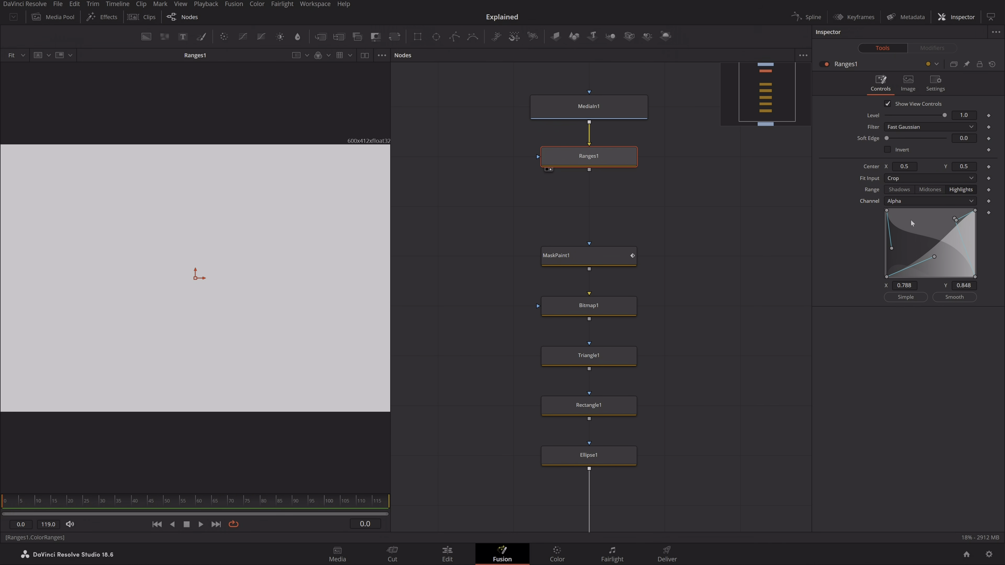
{"action": "left_click", "coordinate": [914, 201]}
{"action": "left_click", "coordinate": [916, 234]}
{"action": "left_click", "coordinate": [916, 201]}
{"action": "left_click", "coordinate": [912, 243]}
{"action": "left_click", "coordinate": [912, 202]}
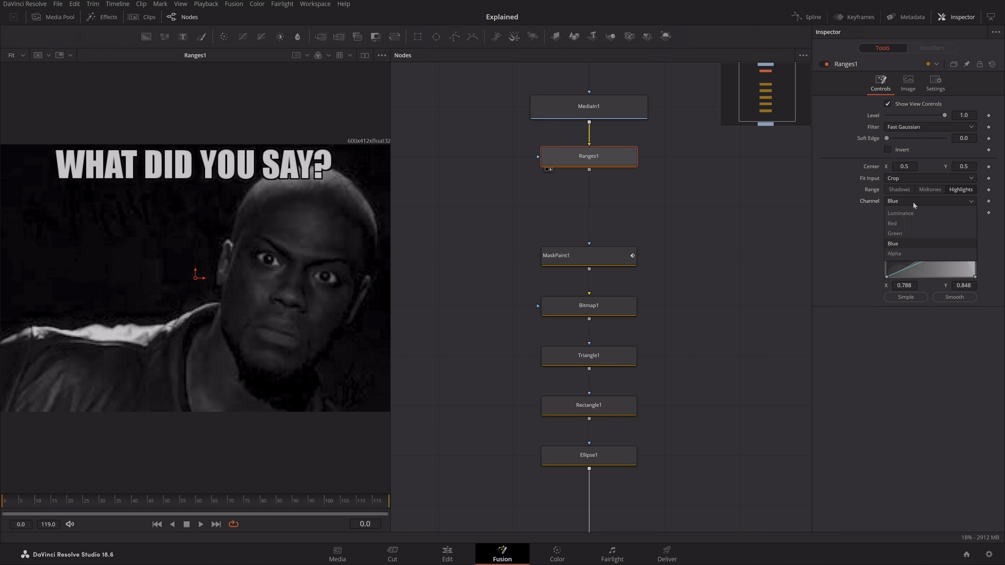
{"action": "left_click", "coordinate": [911, 214]}
{"action": "left_click", "coordinate": [910, 202]}
{"action": "left_click", "coordinate": [909, 224]}
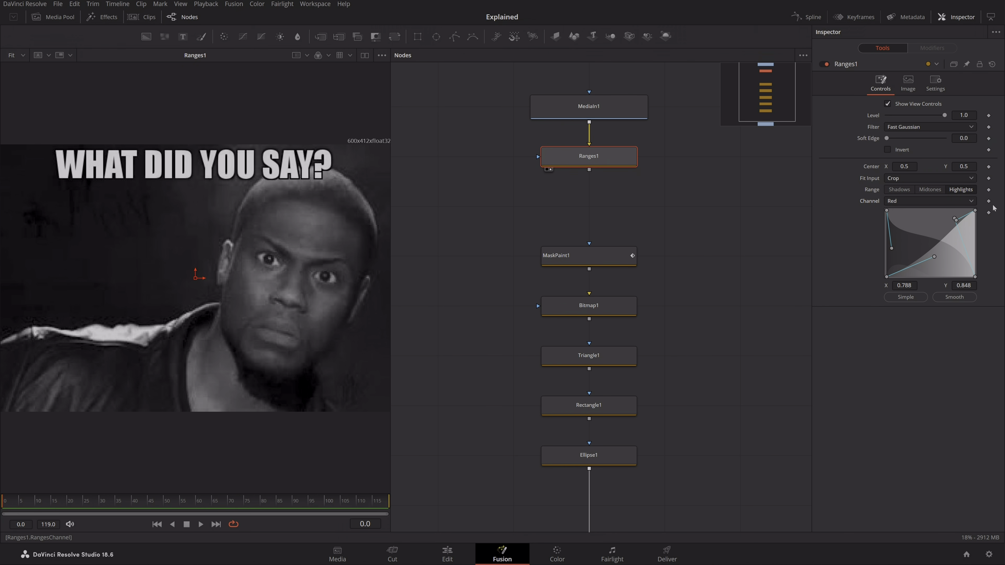
{"action": "left_click", "coordinate": [909, 298]}
Step: Disconnect MediaIn1 from Ranges1 and connect it to a new Wand node placed between them and shown in the viewer
{"action": "left_click_drag", "start_coordinate": [634, 230], "coordinate": [637, 298]}
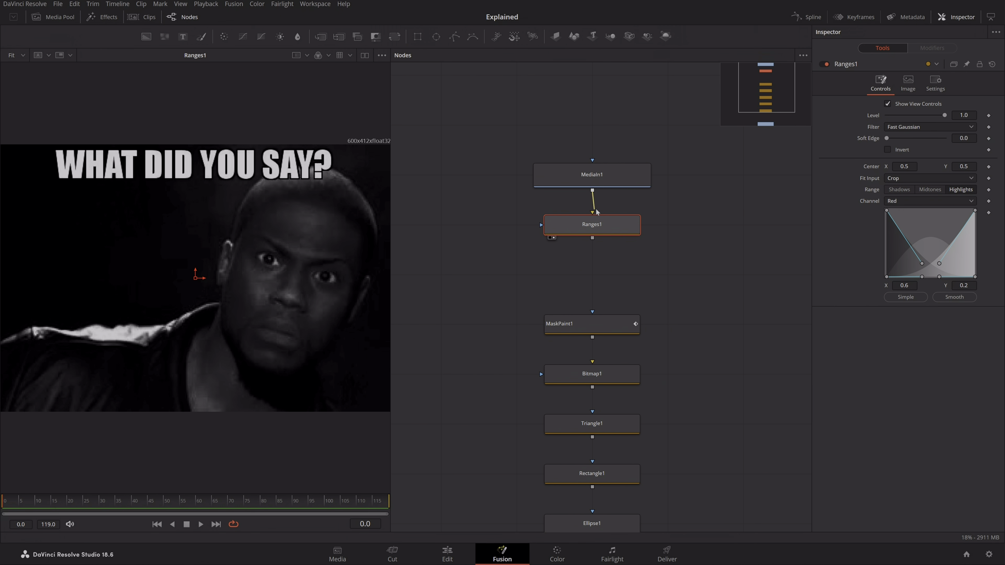
{"action": "left_click_drag", "start_coordinate": [595, 210], "coordinate": [595, 185]}
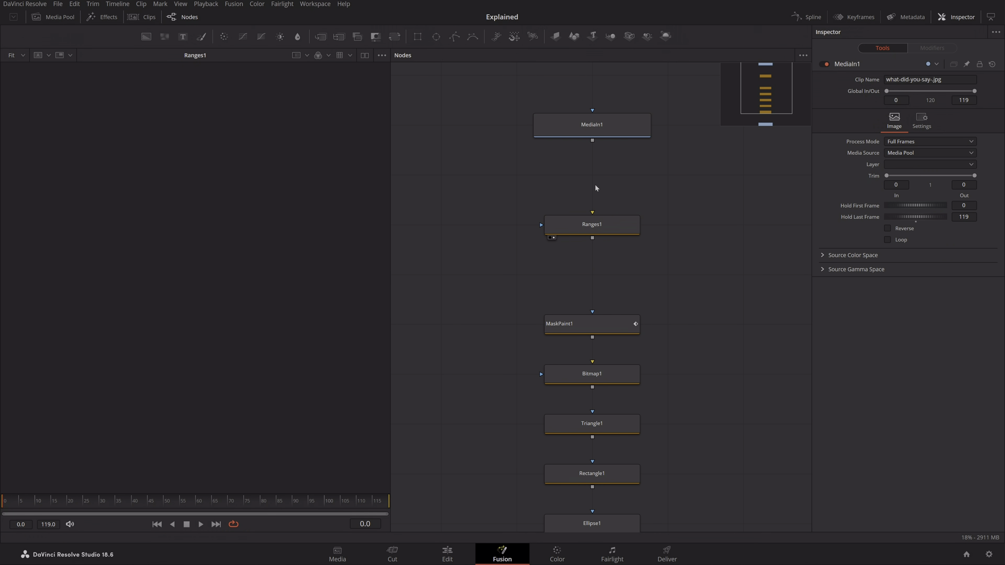
{"action": "key", "text": "shift+space"}
{"action": "type", "text": "wan"}
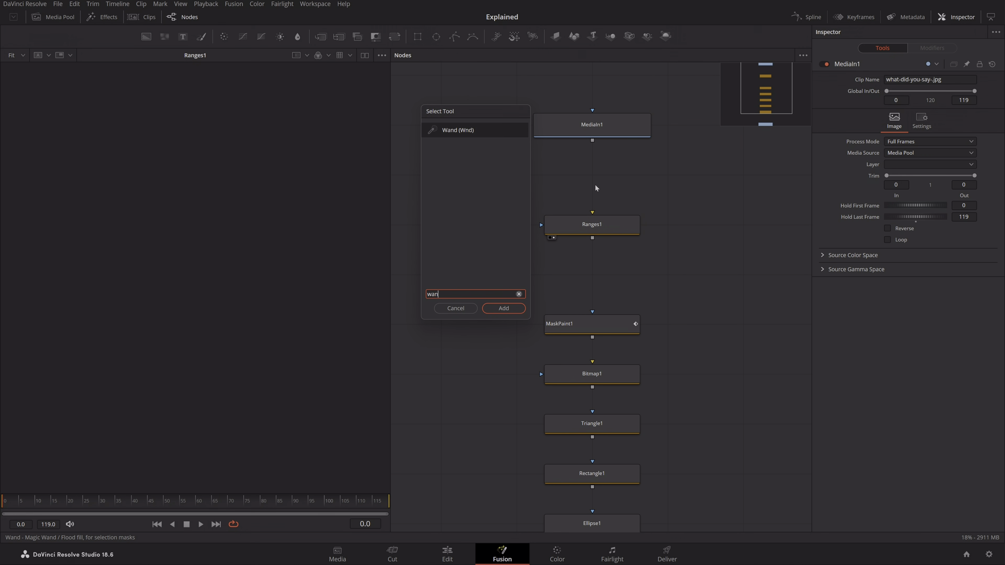
{"action": "type", "text": "d"}
{"action": "key", "text": "Return"}
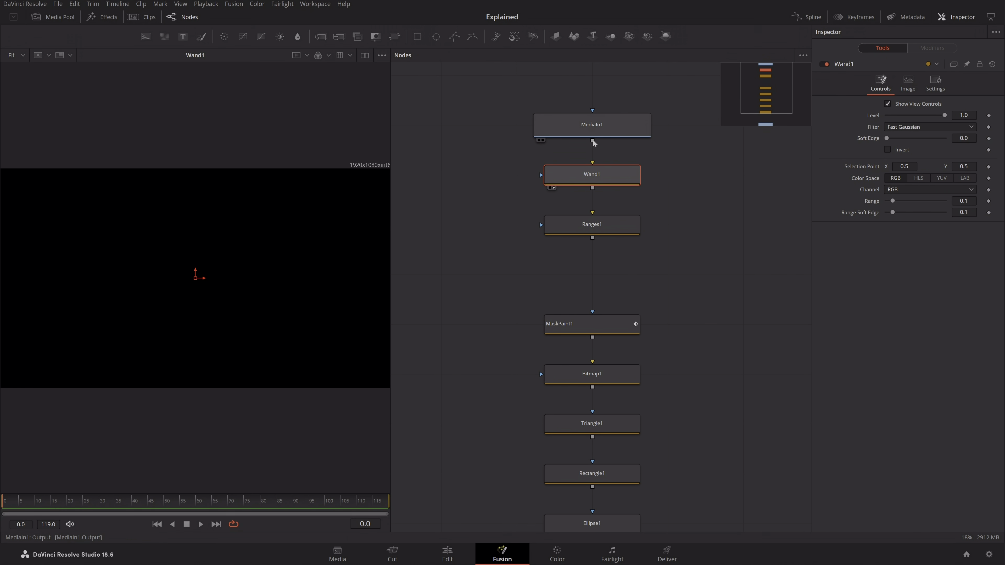
{"action": "left_click_drag", "start_coordinate": [593, 141], "coordinate": [582, 174]}
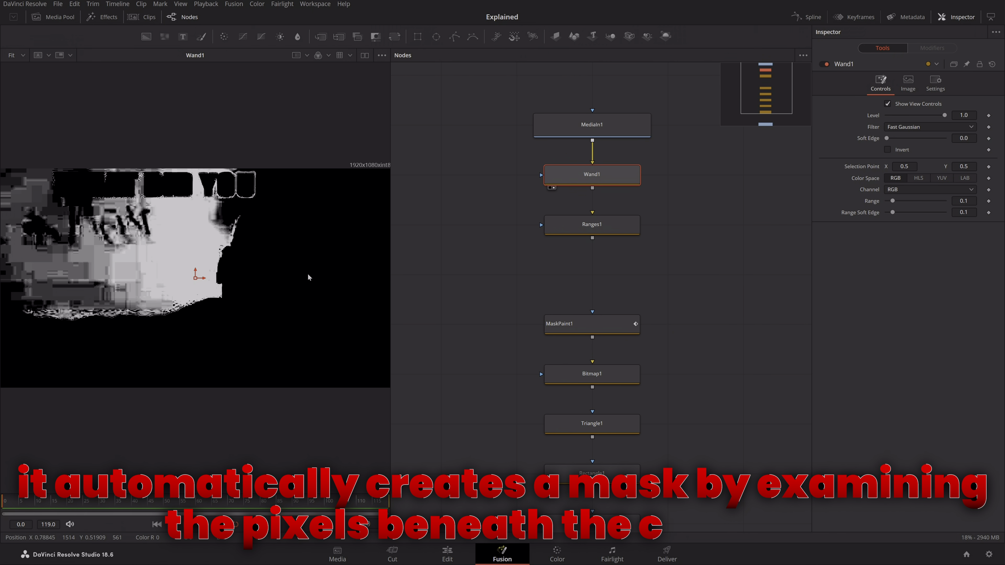
Step: Move Wand1's selection point onto the man's cheek and set Range to 0.008 with a Range Soft Edge of 0.331
{"action": "mouse_move", "coordinate": [196, 278]}
{"action": "left_mouse_down"}
{"action": "mouse_move", "coordinate": [209, 311]}
{"action": "mouse_move", "coordinate": [235, 295]}
{"action": "left_mouse_up"}
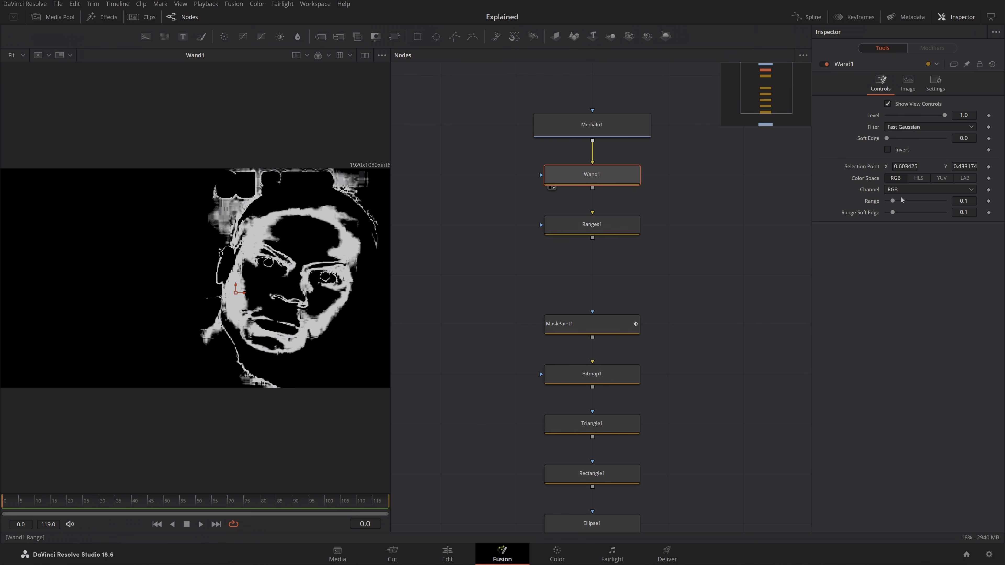
{"action": "mouse_move", "coordinate": [893, 201]}
{"action": "left_mouse_down"}
{"action": "mouse_move", "coordinate": [907, 217]}
{"action": "mouse_move", "coordinate": [887, 201]}
{"action": "left_mouse_up"}
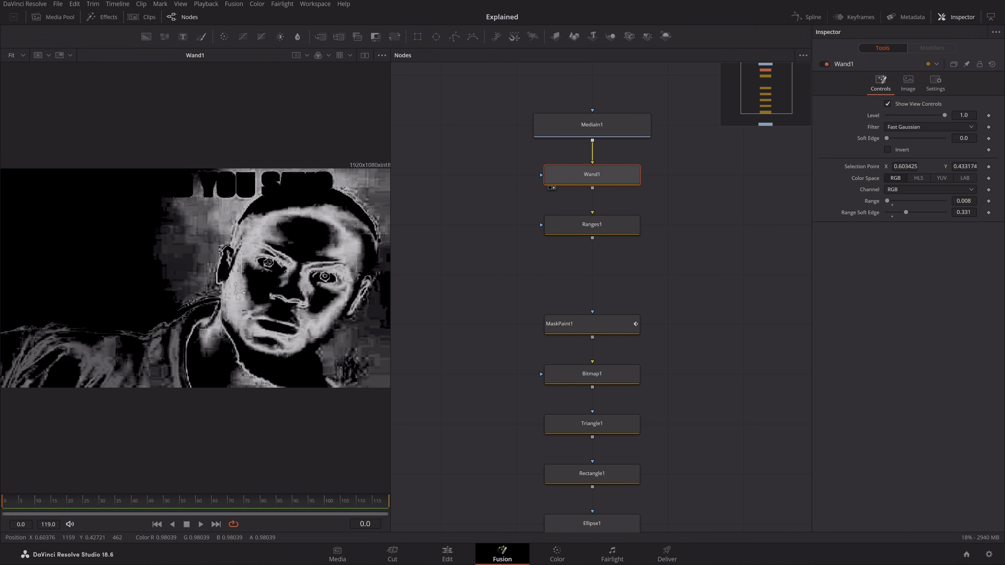
Step: Keyframe Wand1's selection point from the start of the title text at frame 0 to the title's end at frame 119
{"action": "left_click_drag", "start_coordinate": [236, 294], "coordinate": [54, 188]}
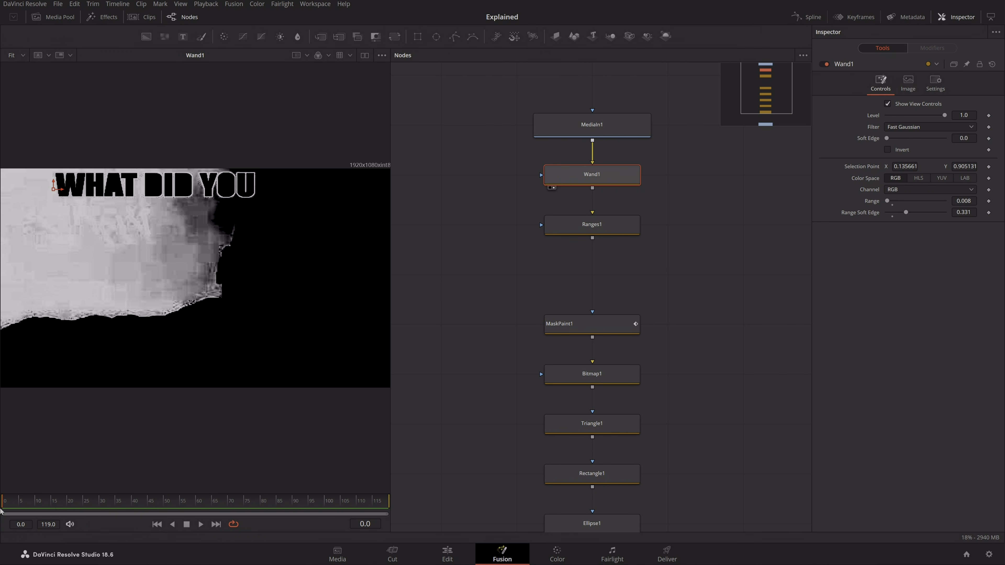
{"action": "left_click", "coordinate": [988, 167]}
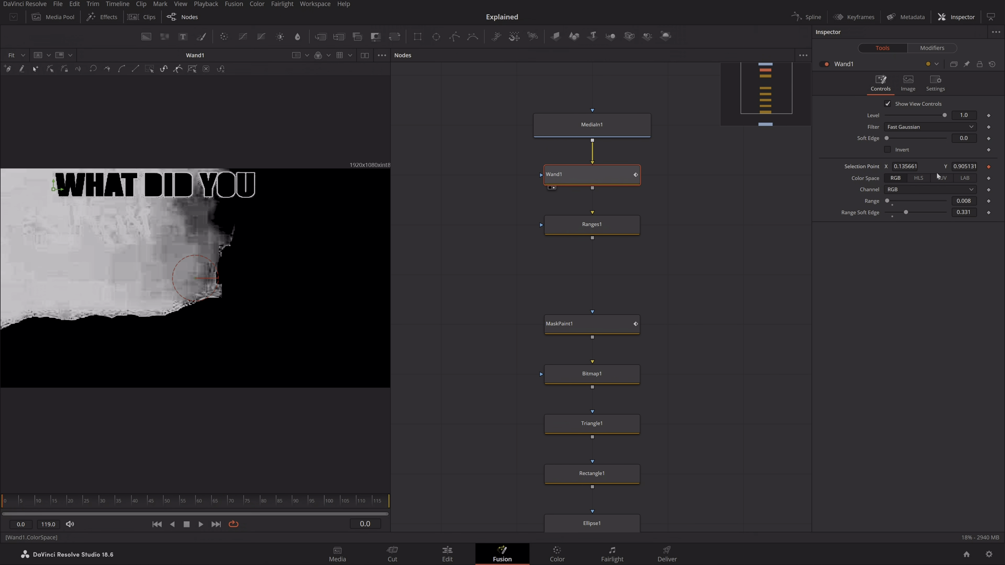
{"action": "left_click_drag", "start_coordinate": [62, 189], "coordinate": [346, 203]}
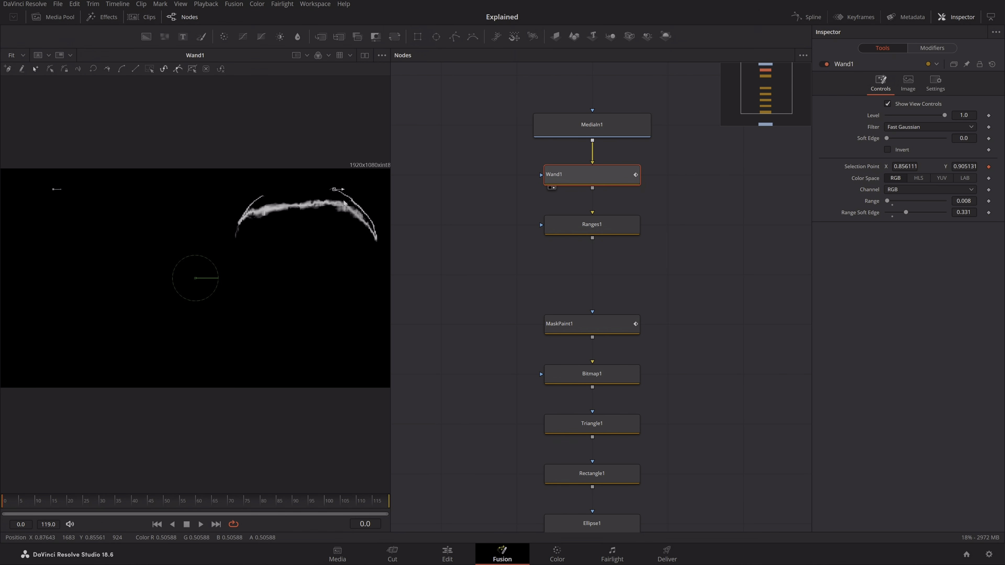
{"action": "left_click", "coordinate": [496, 335]}
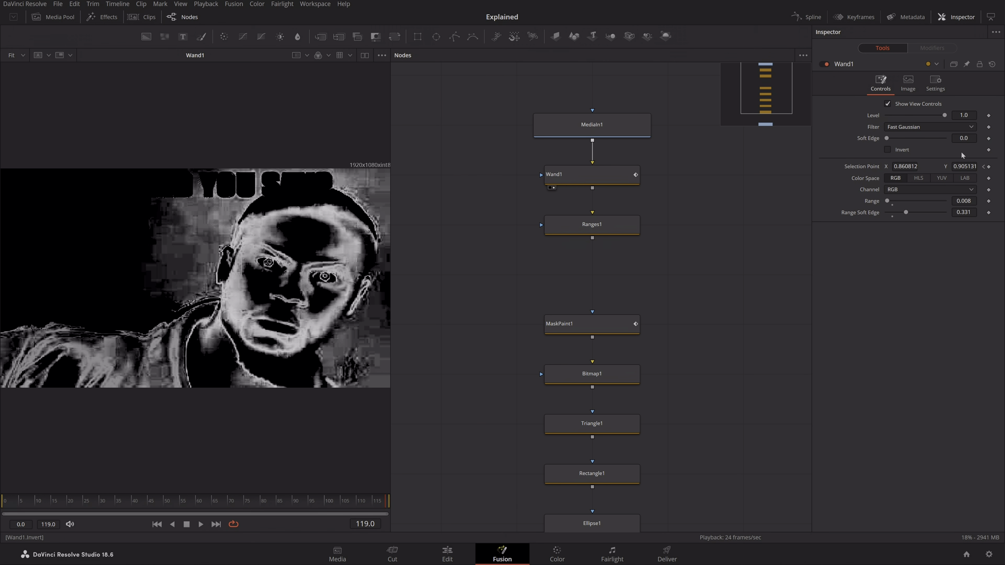
Step: Fine-tune the X values of the selection point keyframes, with 0.123813 at frame 0, and play back the animated mask
{"action": "left_click_drag", "start_coordinate": [905, 166], "coordinate": [894, 167]}
{"action": "left_click", "coordinate": [984, 166]}
{"action": "left_click_drag", "start_coordinate": [905, 167], "coordinate": [901, 167]}
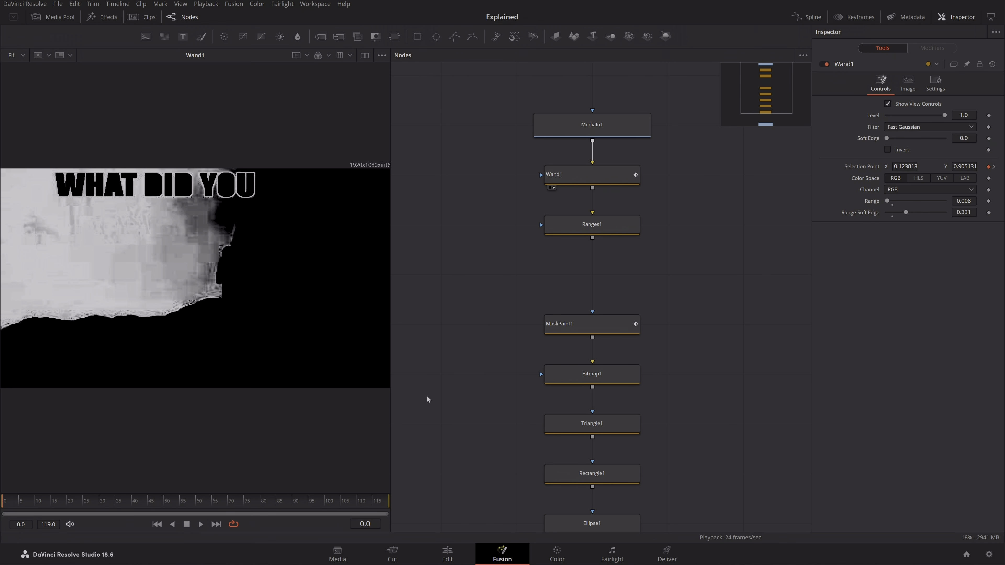
{"action": "key", "text": "space"}
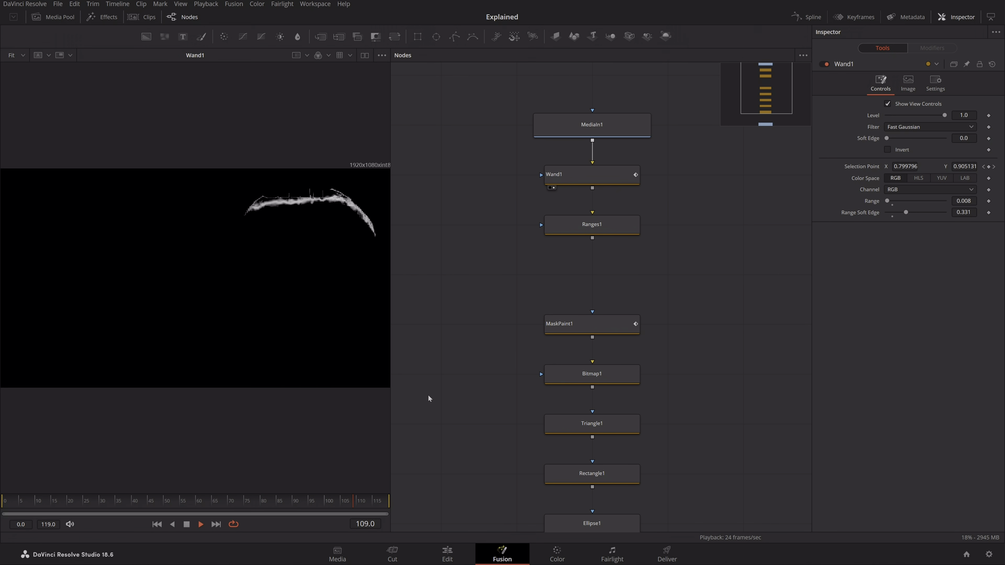
{"action": "key", "text": "space"}
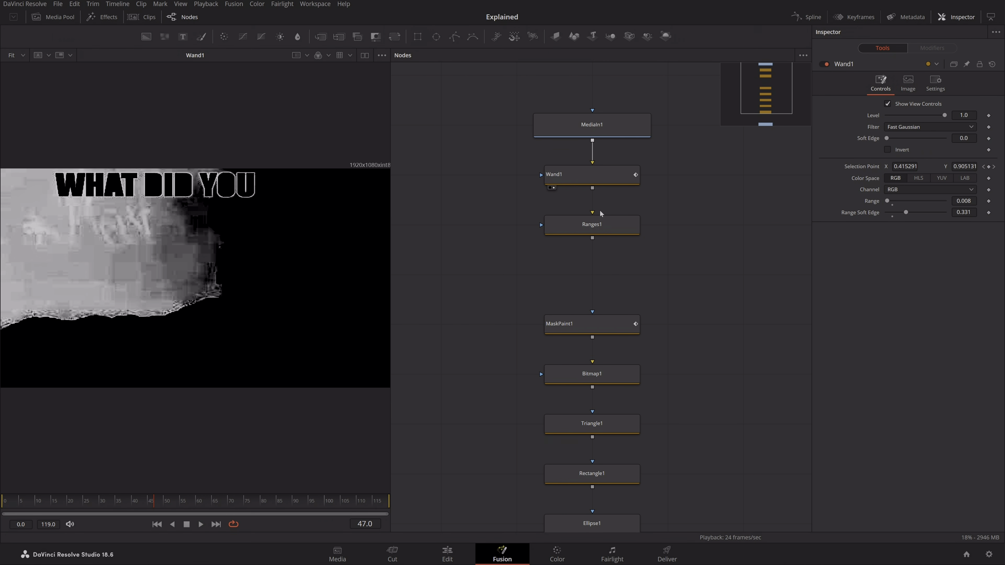
Step: Try Wand1's inverted mask, a Range of 0.15 and the YUV color space, restoring the original settings
{"action": "left_click", "coordinate": [887, 149]}
{"action": "left_click", "coordinate": [898, 149]}
{"action": "left_click_drag", "start_coordinate": [887, 201], "coordinate": [899, 201]}
{"action": "key", "text": "ctrl+z"}
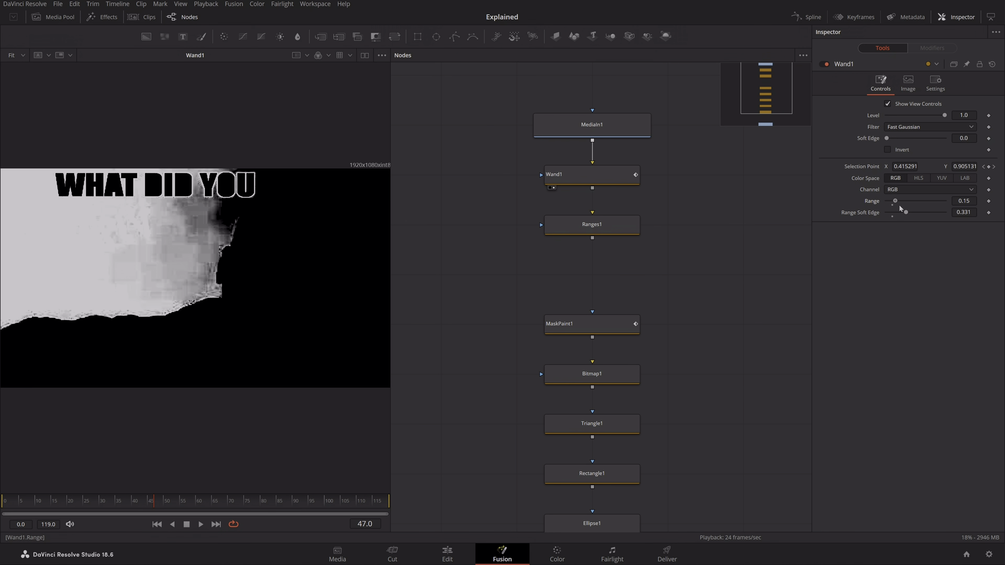
{"action": "left_click", "coordinate": [943, 177]}
{"action": "left_click", "coordinate": [895, 178]}
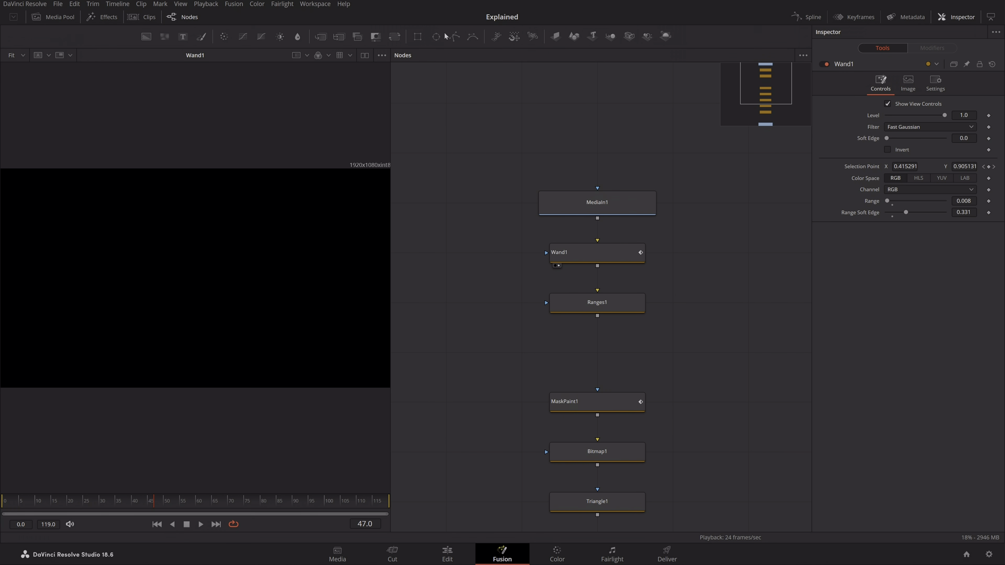
Step: Add a Polygon node above MediaIn1 and draw a closed fish-shaped outline with a forked tail in the viewer
{"action": "left_click_drag", "start_coordinate": [454, 36], "coordinate": [617, 217]}
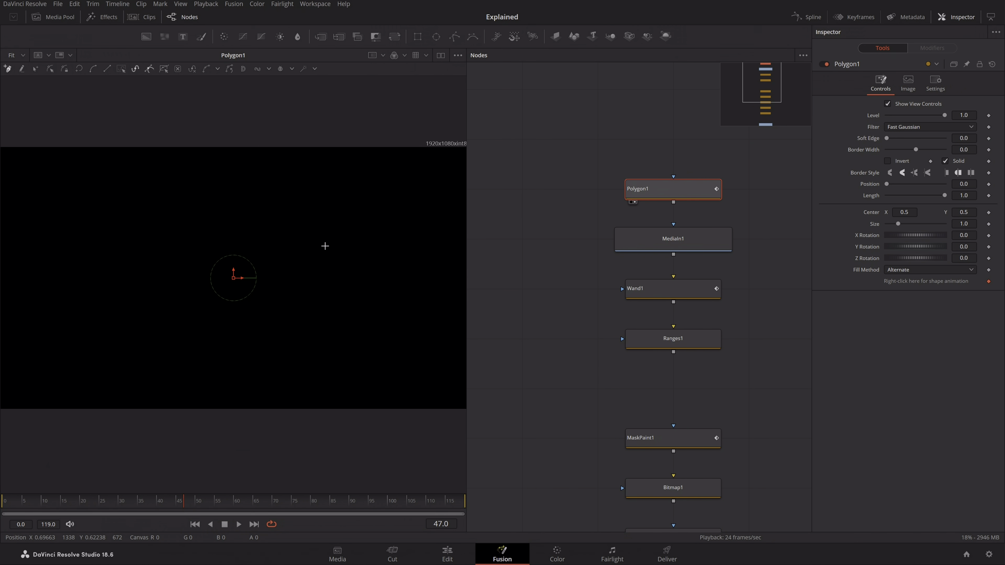
{"action": "left_click_drag", "start_coordinate": [324, 245], "coordinate": [372, 246]}
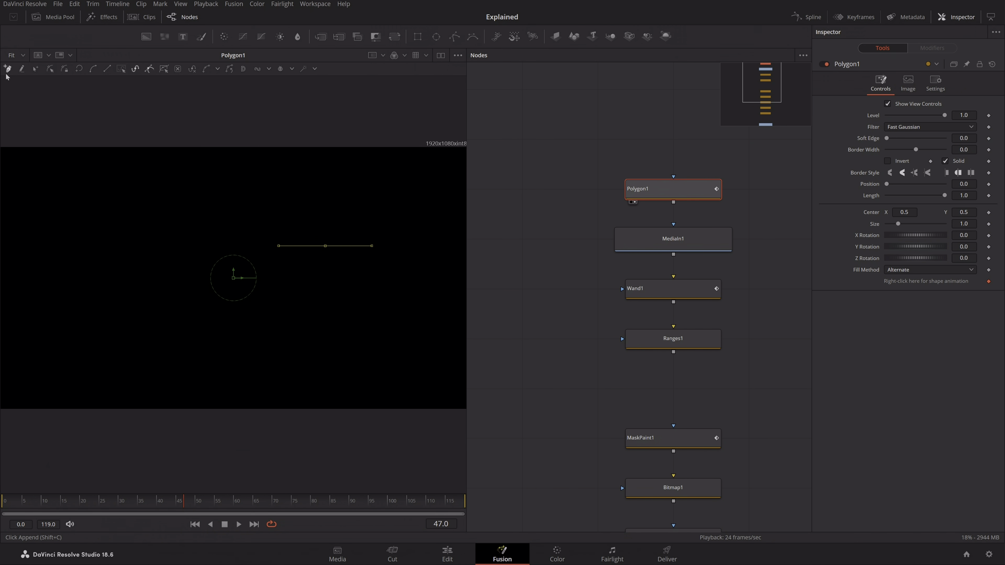
{"action": "left_click", "coordinate": [252, 208]}
{"action": "left_click", "coordinate": [174, 252]}
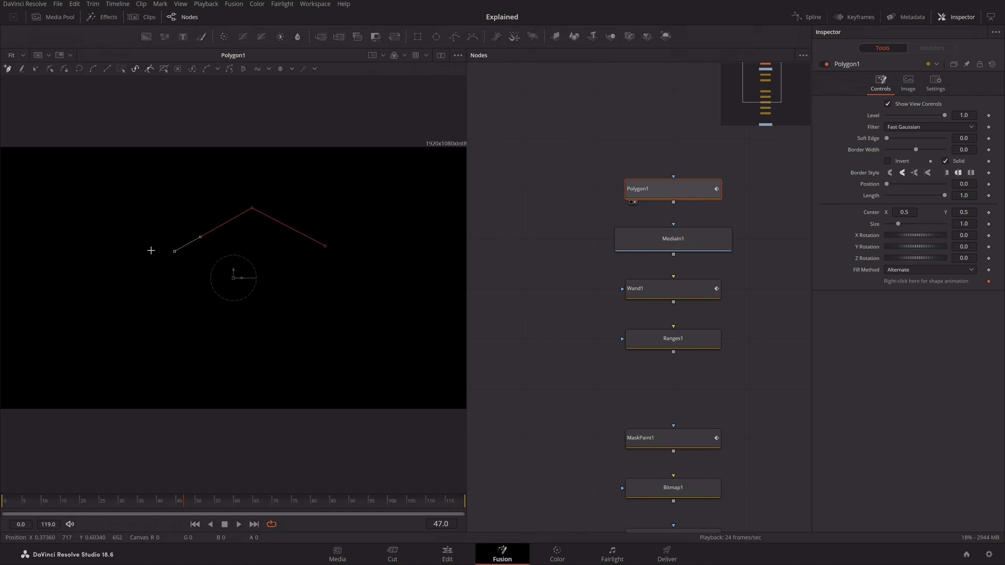
{"action": "left_click", "coordinate": [123, 241]}
{"action": "left_click", "coordinate": [133, 279]}
{"action": "left_click", "coordinate": [120, 319]}
{"action": "left_click", "coordinate": [177, 284]}
{"action": "left_click", "coordinate": [254, 320]}
{"action": "left_click", "coordinate": [326, 246]}
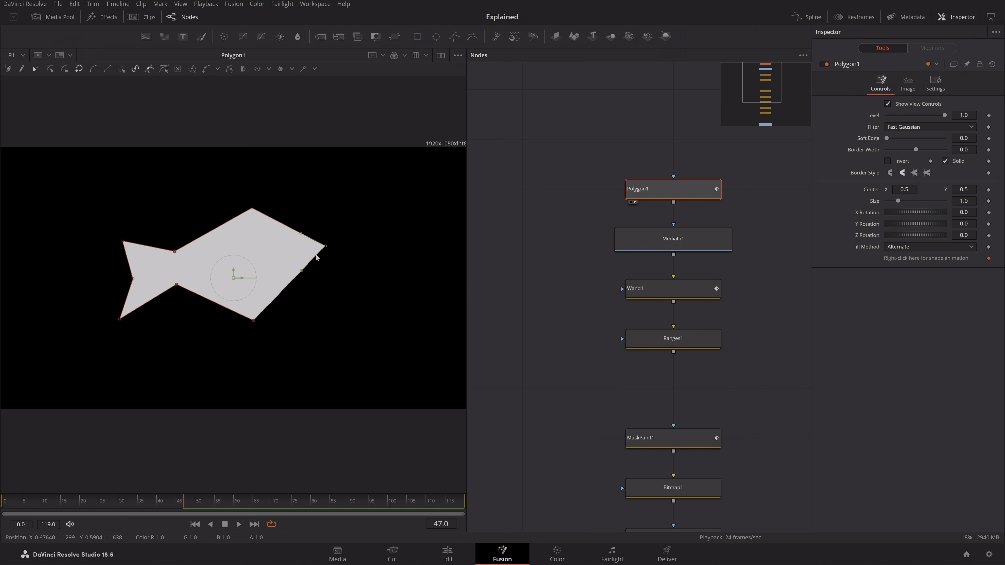
Step: Reopen the fish outline at its lower body point and close it using the Close Polyline command
{"action": "key", "text": "shift+o"}
{"action": "left_click", "coordinate": [253, 320]}
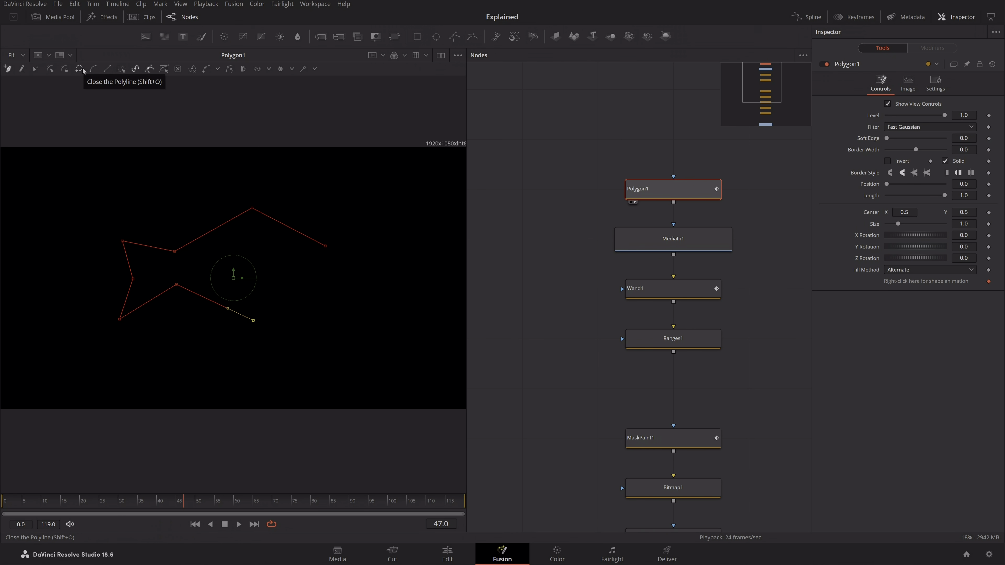
{"action": "key", "text": "shift+o"}
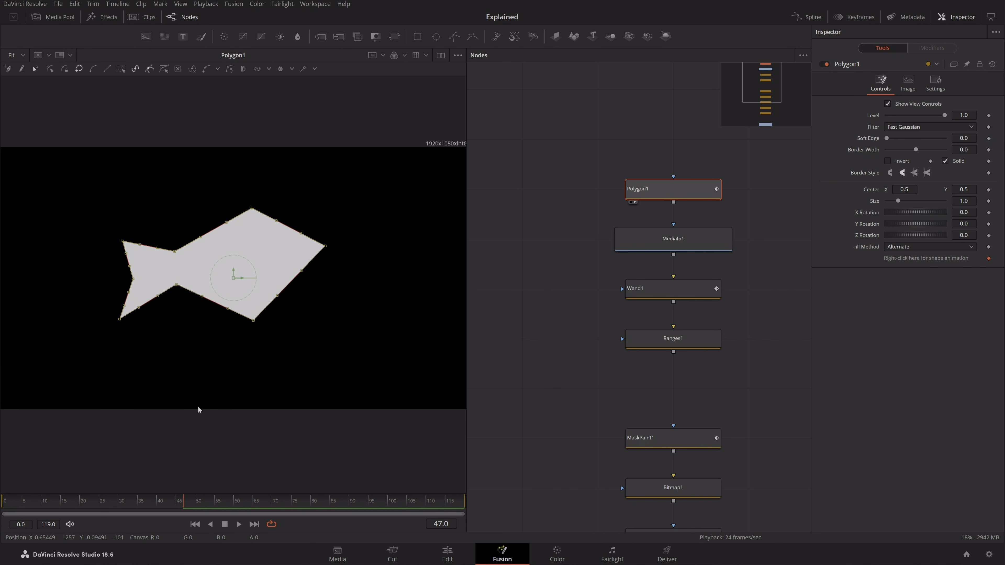
Step: At frame 0, reshape the fish by extending its nose outward and pulling its upper and lower body points apart
{"action": "left_click", "coordinate": [184, 504]}
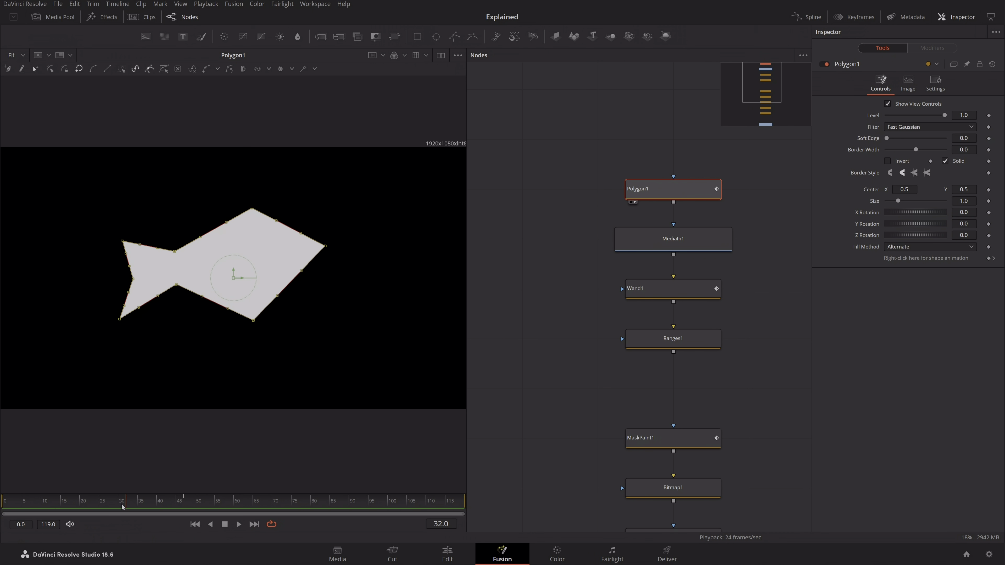
{"action": "left_click_drag", "start_coordinate": [122, 504], "coordinate": [2, 505]}
{"action": "left_click_drag", "start_coordinate": [324, 247], "coordinate": [353, 268]}
{"action": "left_click", "coordinate": [254, 210]}
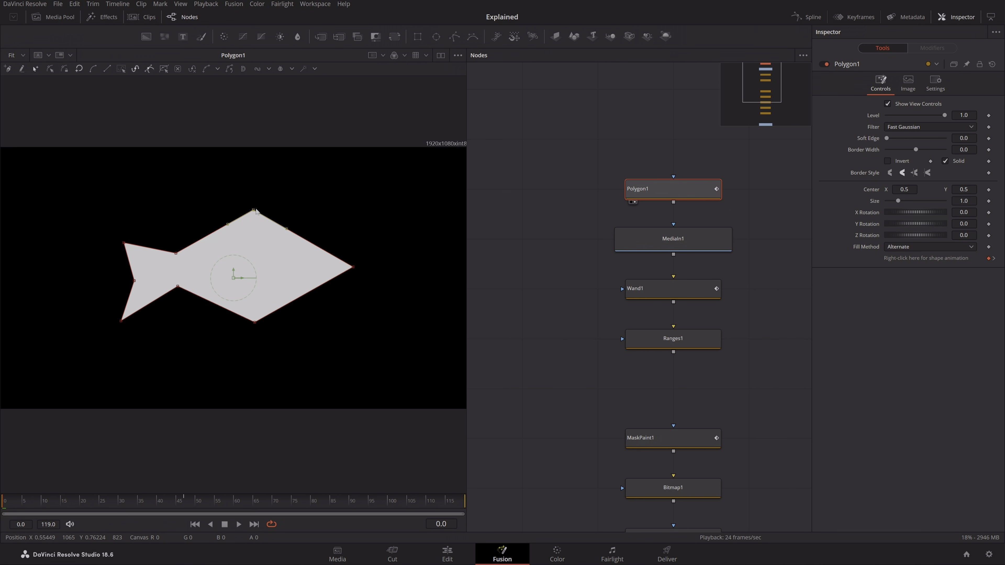
{"action": "left_click_drag", "start_coordinate": [255, 209], "coordinate": [255, 195]}
{"action": "left_click_drag", "start_coordinate": [254, 322], "coordinate": [254, 339]}
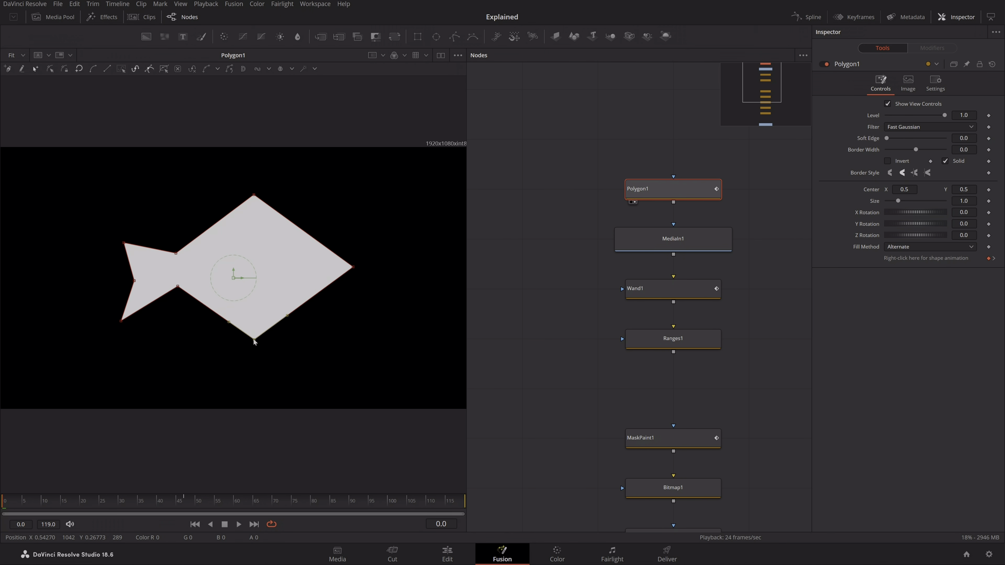
{"action": "left_click", "coordinate": [497, 341]}
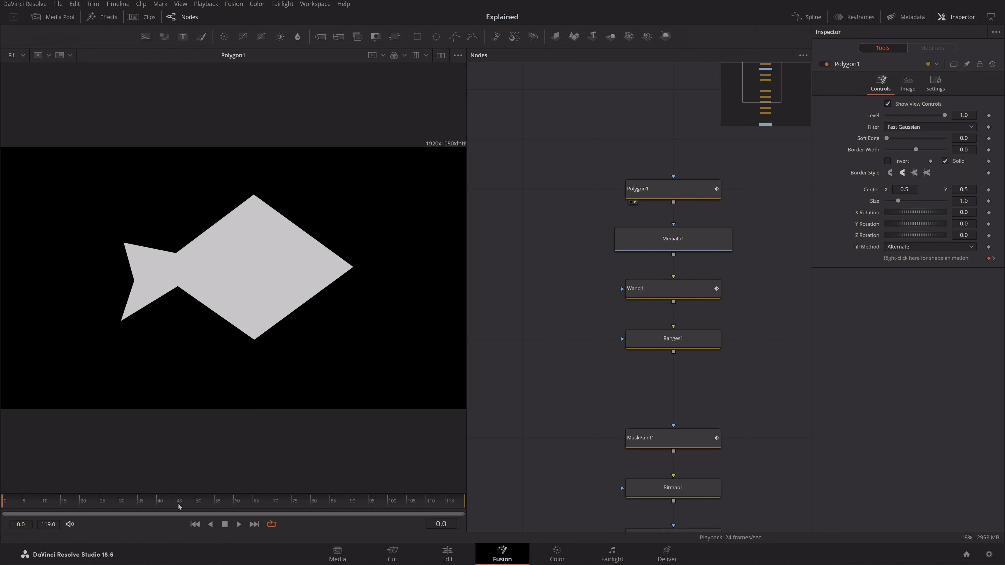
Step: At frame 0, narrow the fish's tail by bringing its tips and its two body joint points closer together
{"action": "left_click_drag", "start_coordinate": [94, 240], "coordinate": [188, 294]}
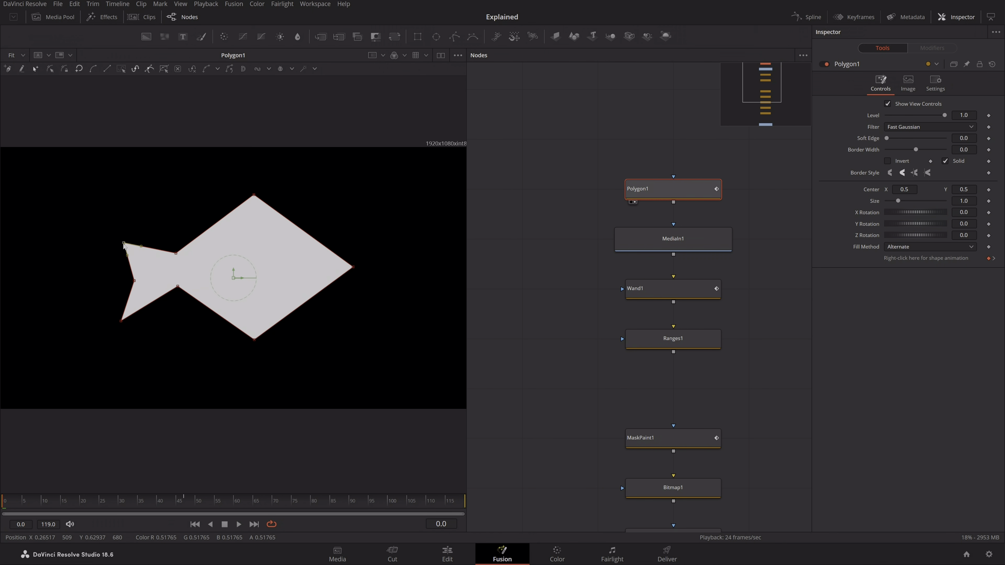
{"action": "left_click", "coordinate": [124, 244]}
{"action": "left_click_drag", "start_coordinate": [123, 243], "coordinate": [121, 260]}
{"action": "left_click_drag", "start_coordinate": [121, 321], "coordinate": [123, 299]}
{"action": "left_click_drag", "start_coordinate": [180, 234], "coordinate": [161, 310]}
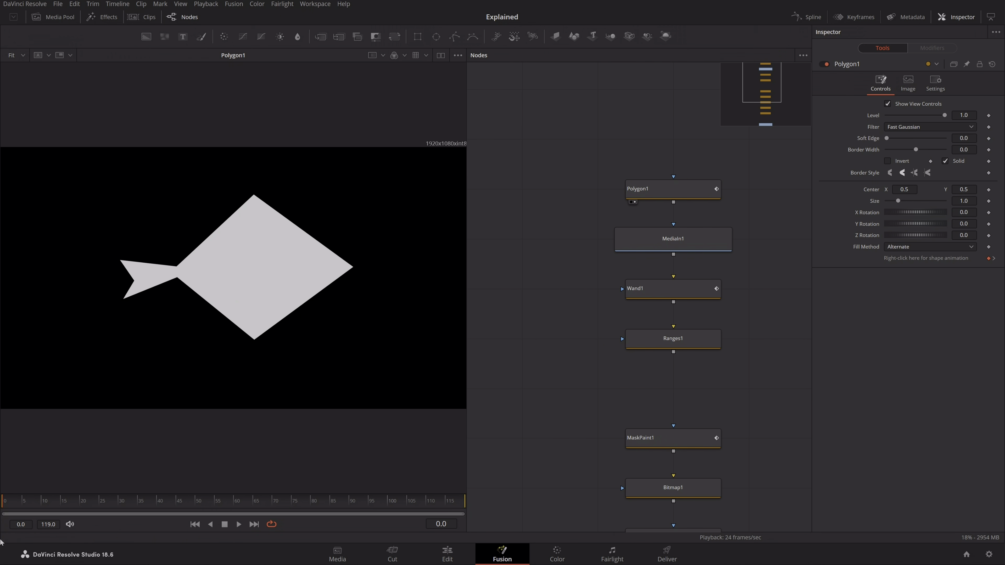
Step: Play back the fish shape animation, return to frame 0 and scrub through the first frames to frame 11
{"action": "left_click", "coordinate": [239, 524]}
{"action": "left_click", "coordinate": [195, 525]}
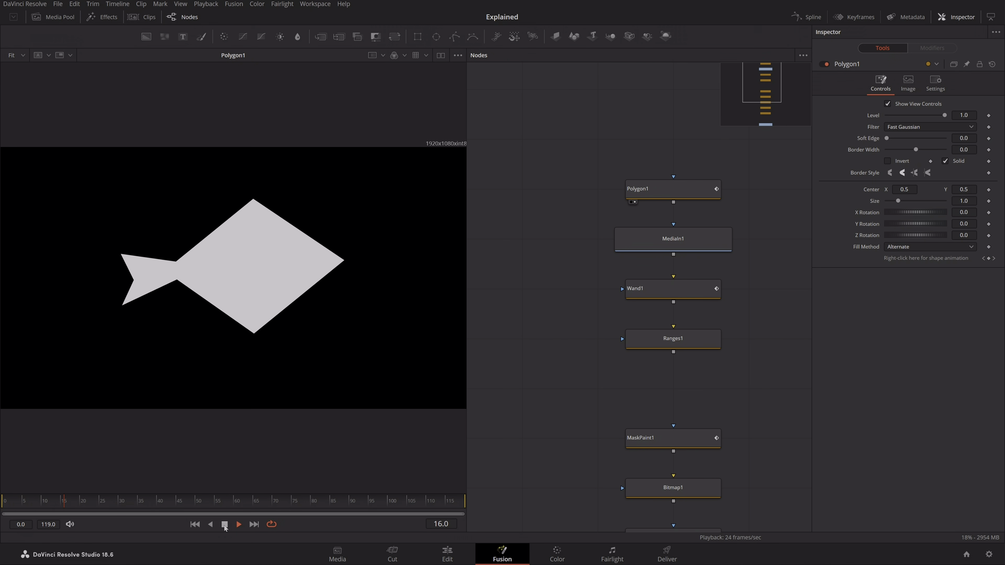
{"action": "left_click", "coordinate": [225, 525]}
{"action": "left_click", "coordinate": [2, 509]}
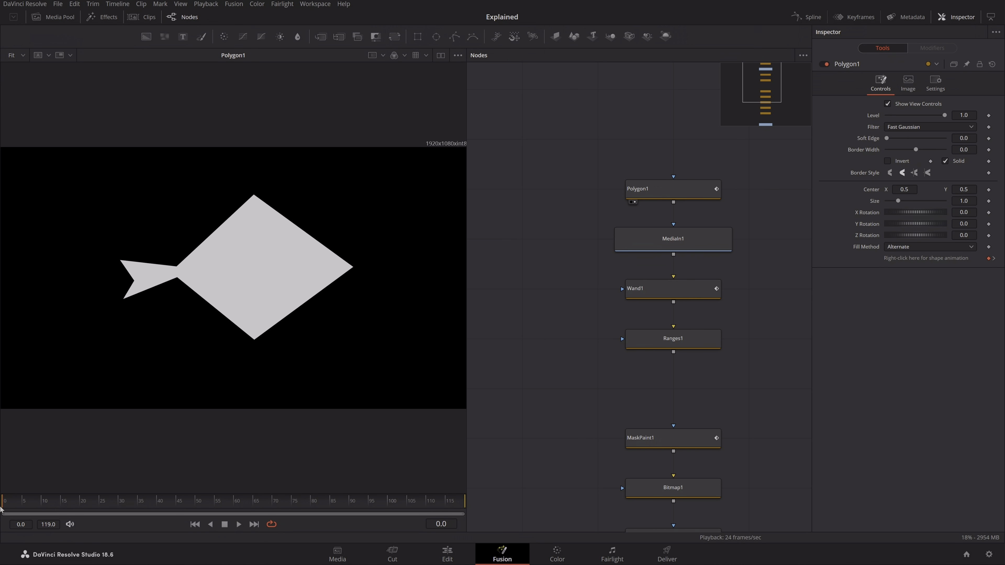
{"action": "left_click_drag", "start_coordinate": [2, 508], "coordinate": [45, 509]}
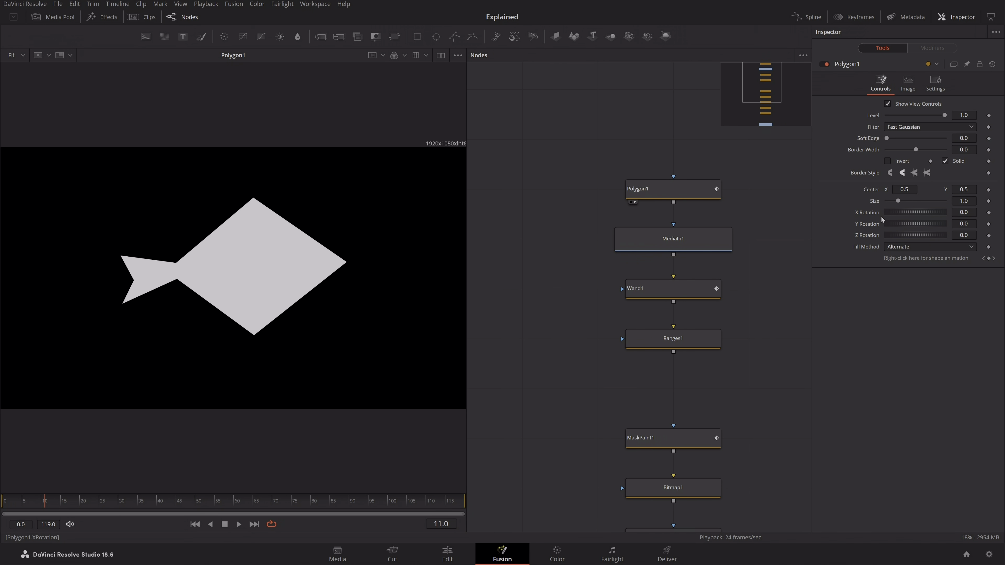
Step: Try Polygon1's rotation controls, turning the fish about 25.3 degrees around Z, and reset the rotation to 0
{"action": "mouse_move", "coordinate": [925, 211]}
{"action": "left_mouse_down"}
{"action": "mouse_move", "coordinate": [893, 212]}
{"action": "mouse_move", "coordinate": [932, 213]}
{"action": "mouse_move", "coordinate": [905, 224]}
{"action": "mouse_move", "coordinate": [917, 224]}
{"action": "left_mouse_up"}
{"action": "left_click_drag", "start_coordinate": [915, 235], "coordinate": [920, 246]}
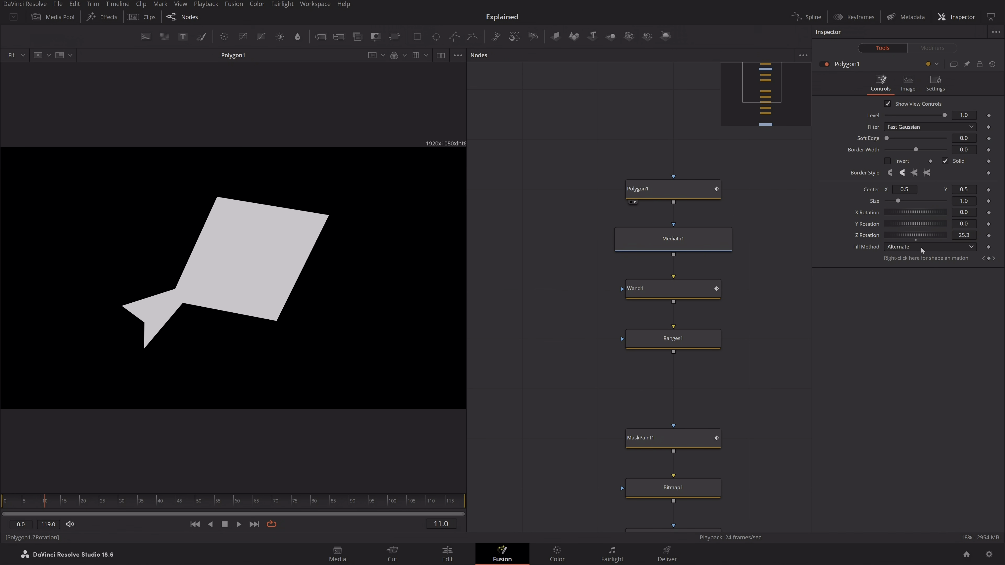
{"action": "double_click", "coordinate": [914, 237]}
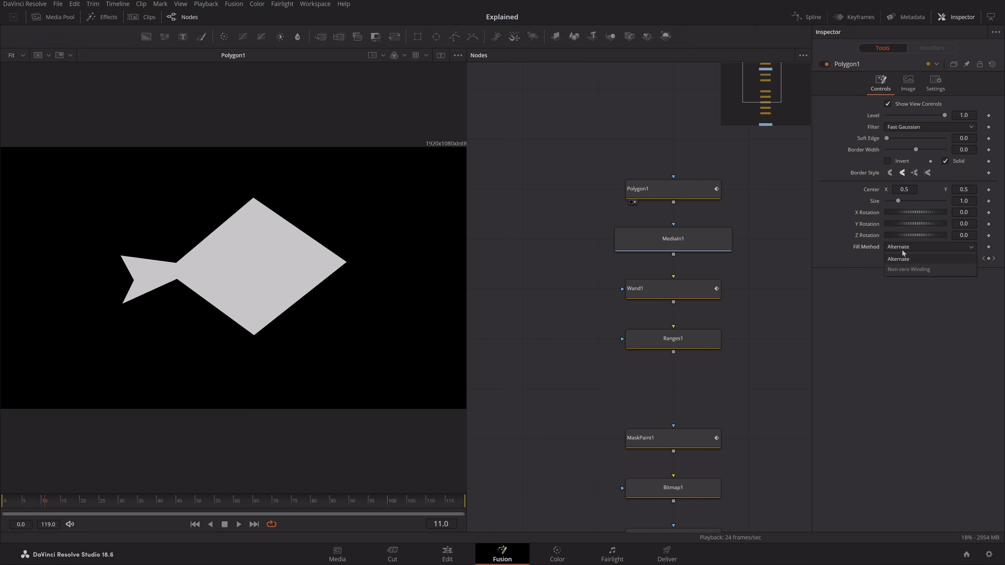
Step: Duplicate the Polygon1 node into empty space above it, show the copy in the viewer and delete all its outline points
{"action": "left_click", "coordinate": [672, 189]}
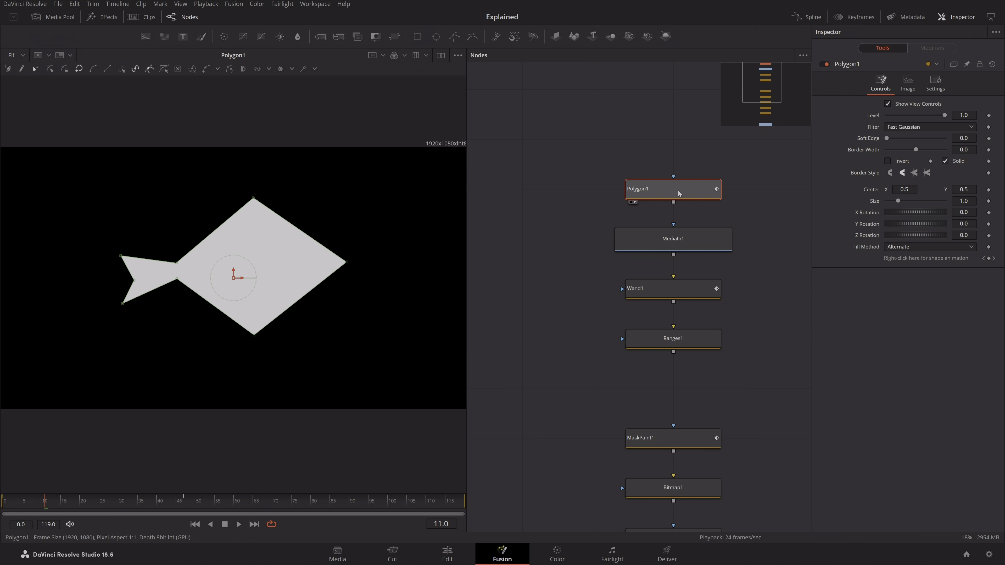
{"action": "key", "text": "ctrl+c"}
{"action": "left_click", "coordinate": [627, 119]}
{"action": "key", "text": "ctrl+v"}
{"action": "left_click_drag", "start_coordinate": [425, 151], "coordinate": [55, 348]}
{"action": "key", "text": "Delete"}
Step: Draw a closed, winding curved outline with six points in the duplicated polygon, ending at its first point
{"action": "left_click_drag", "start_coordinate": [377, 189], "coordinate": [358, 201]}
{"action": "mouse_move", "coordinate": [231, 199]}
{"action": "left_mouse_down"}
{"action": "mouse_move", "coordinate": [184, 221]}
{"action": "mouse_move", "coordinate": [196, 244]}
{"action": "left_mouse_up"}
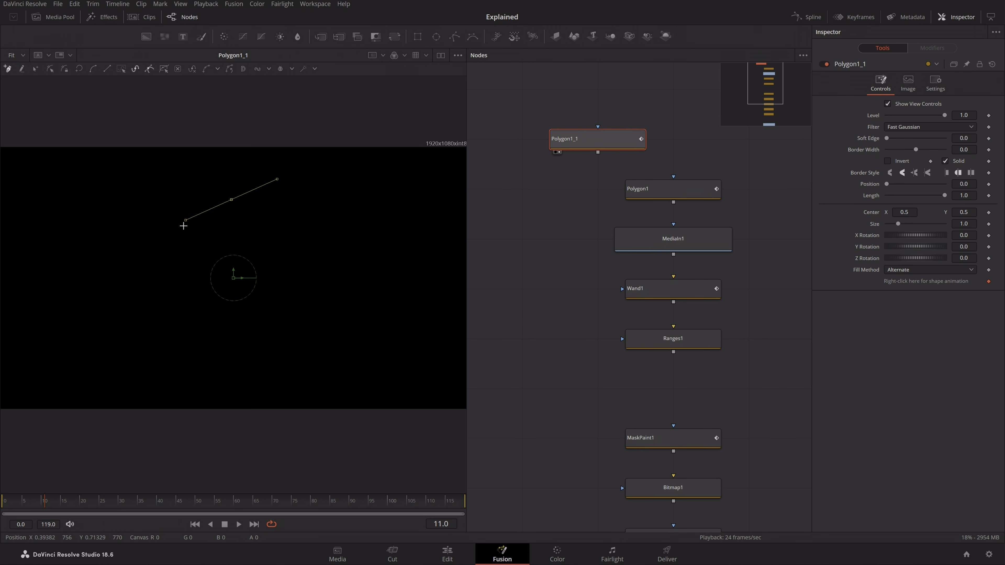
{"action": "left_click_drag", "start_coordinate": [244, 252], "coordinate": [255, 256]}
{"action": "left_click_drag", "start_coordinate": [287, 288], "coordinate": [253, 315]}
{"action": "left_click_drag", "start_coordinate": [165, 316], "coordinate": [169, 292]}
{"action": "left_click_drag", "start_coordinate": [226, 273], "coordinate": [243, 256]}
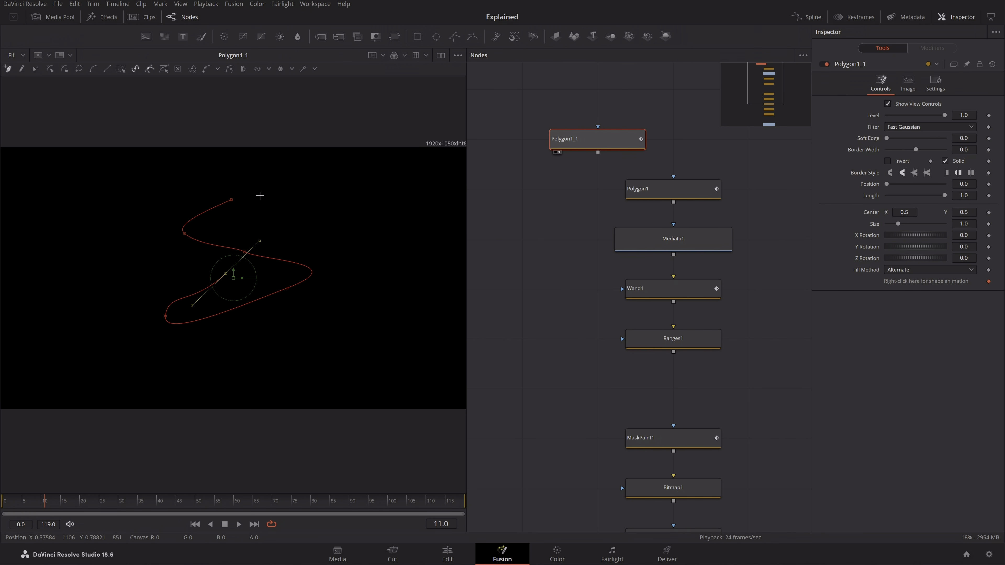
{"action": "left_click", "coordinate": [231, 199]}
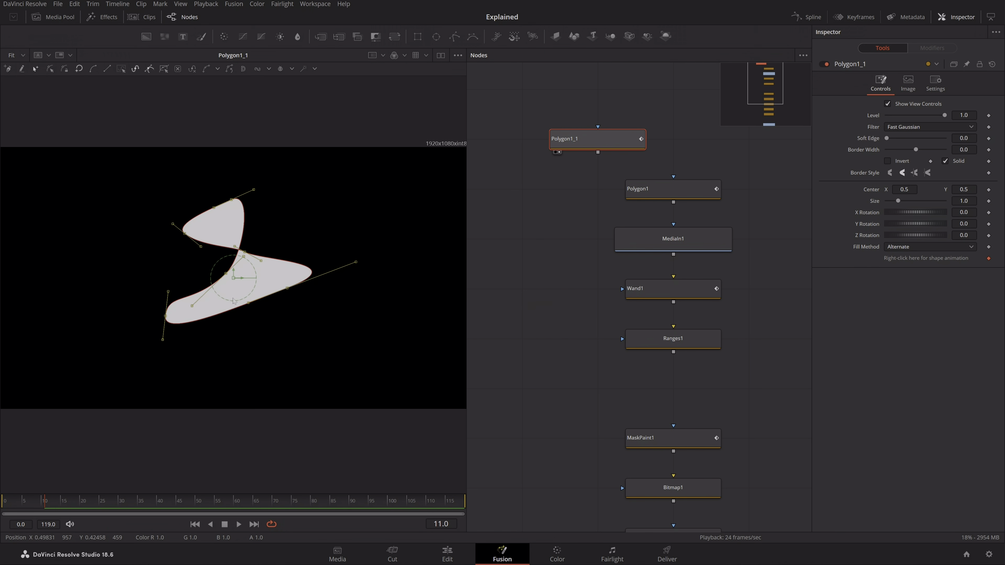
Step: Smooth the curved outline and move its points so that the shape's lower part overlaps itself
{"action": "key", "text": "shift+s"}
{"action": "left_click_drag", "start_coordinate": [270, 263], "coordinate": [181, 285]}
{"action": "left_click_drag", "start_coordinate": [214, 266], "coordinate": [228, 310]}
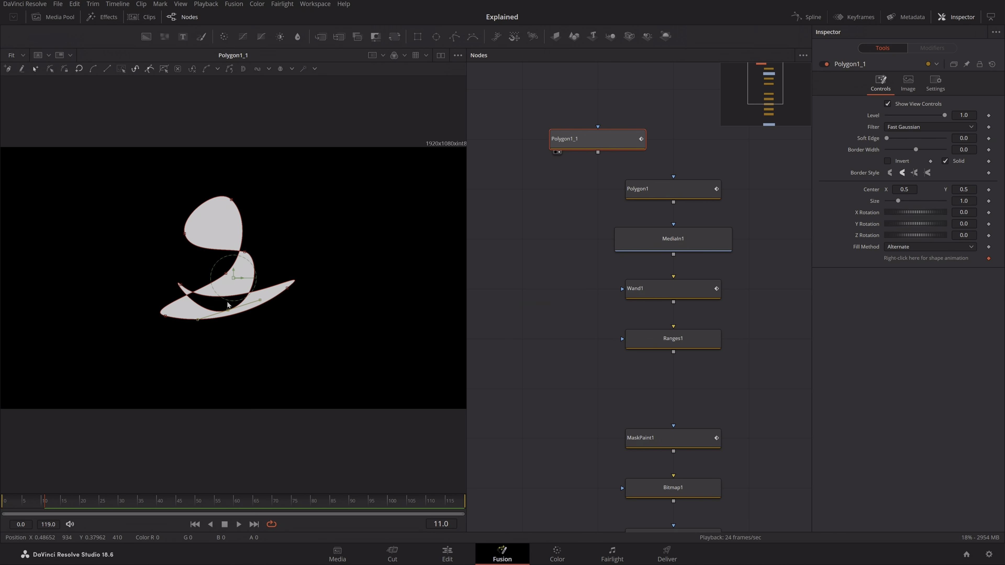
Step: Compare the overlapping shape with Fill Method set to Non-zero Winding and Alternate, ending on Alternate
{"action": "left_click", "coordinate": [965, 247]}
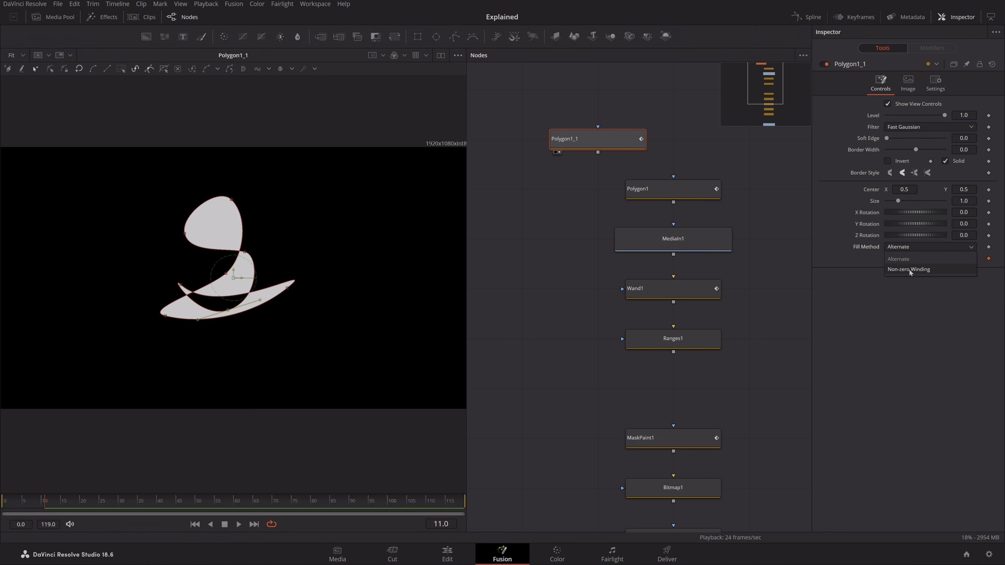
{"action": "left_click", "coordinate": [909, 270]}
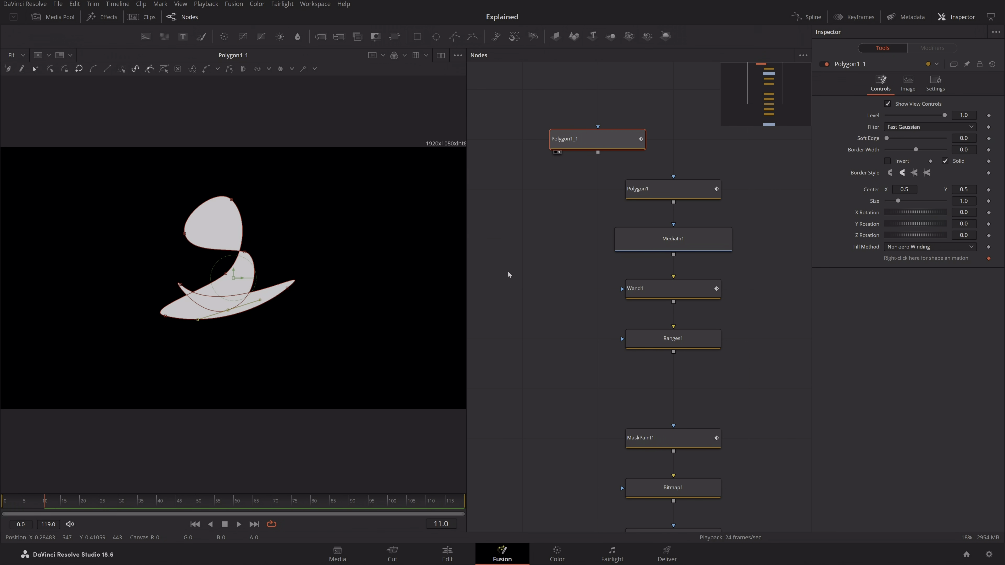
{"action": "left_click", "coordinate": [928, 248]}
{"action": "left_click", "coordinate": [926, 258]}
{"action": "left_click", "coordinate": [926, 249]}
{"action": "left_click", "coordinate": [925, 269]}
{"action": "left_click", "coordinate": [925, 249]}
{"action": "left_click", "coordinate": [927, 258]}
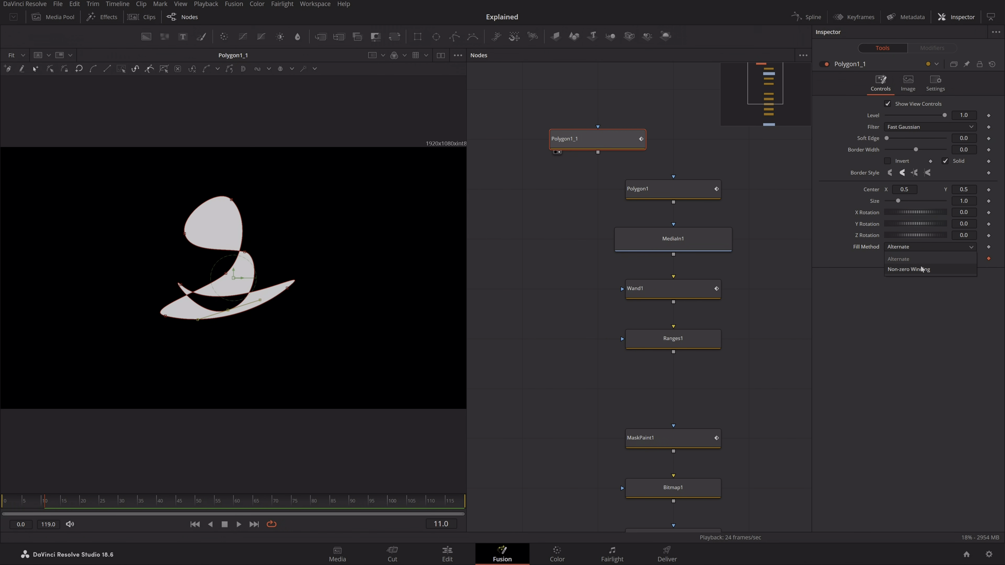
Step: Delete the duplicated polygon node and show Polygon1 in the viewer again
{"action": "key", "text": "Delete"}
{"action": "left_click", "coordinate": [656, 189]}
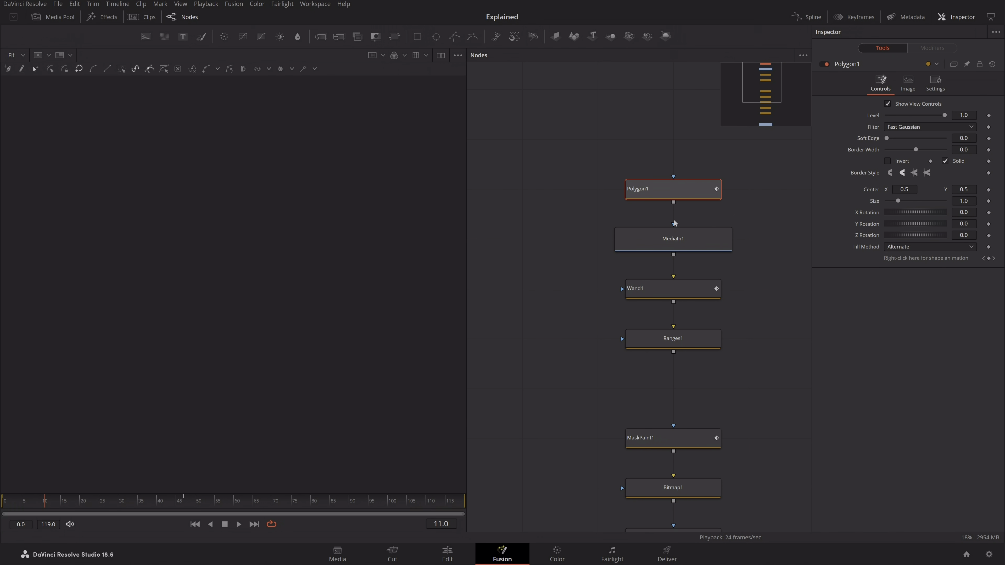
{"action": "key", "text": "1"}
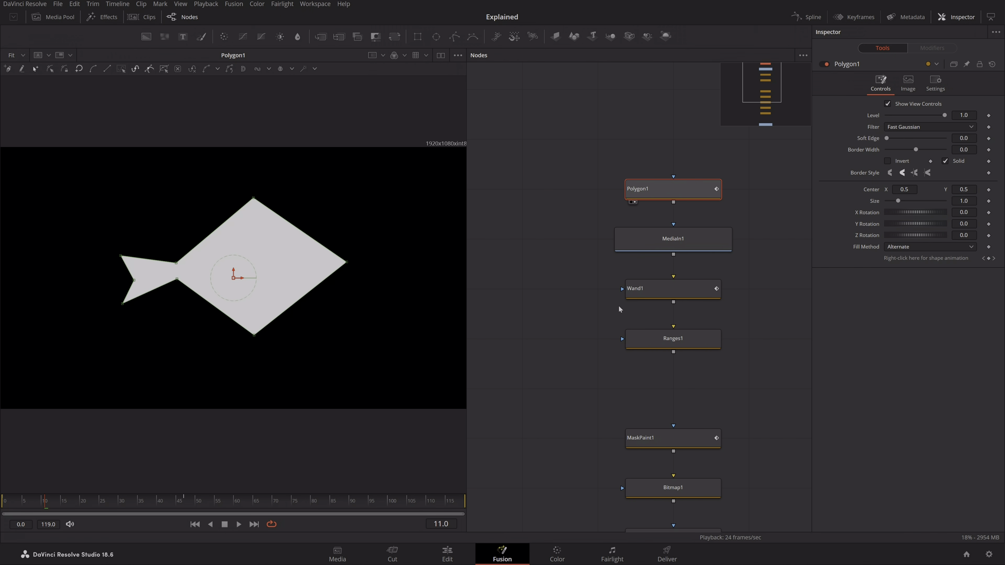
Step: Examine the shape animation options of Polygon1 and enlarge the viewer's toolbar icons to examine the polyline tools
{"action": "right_click", "coordinate": [921, 262]}
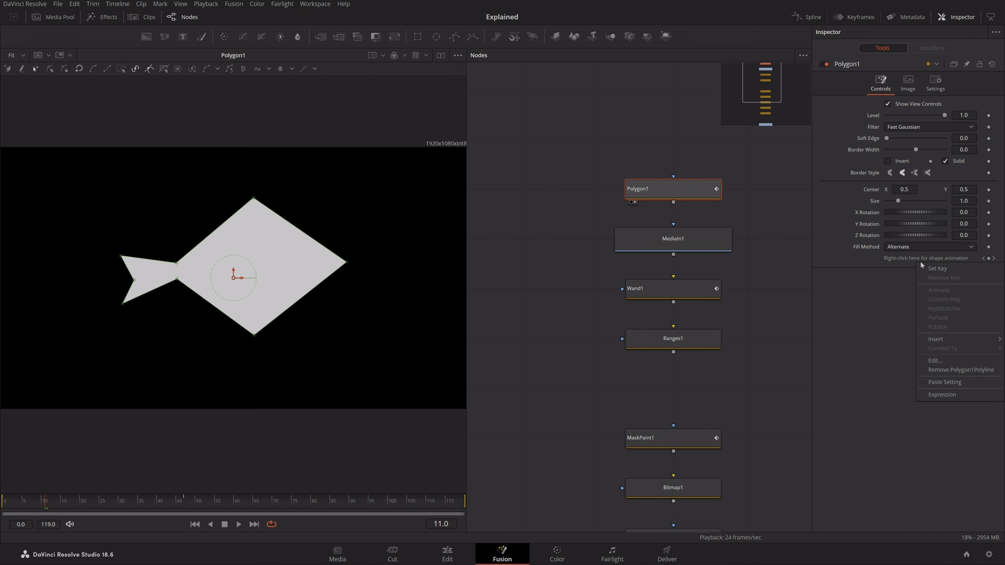
{"action": "left_click", "coordinate": [586, 341]}
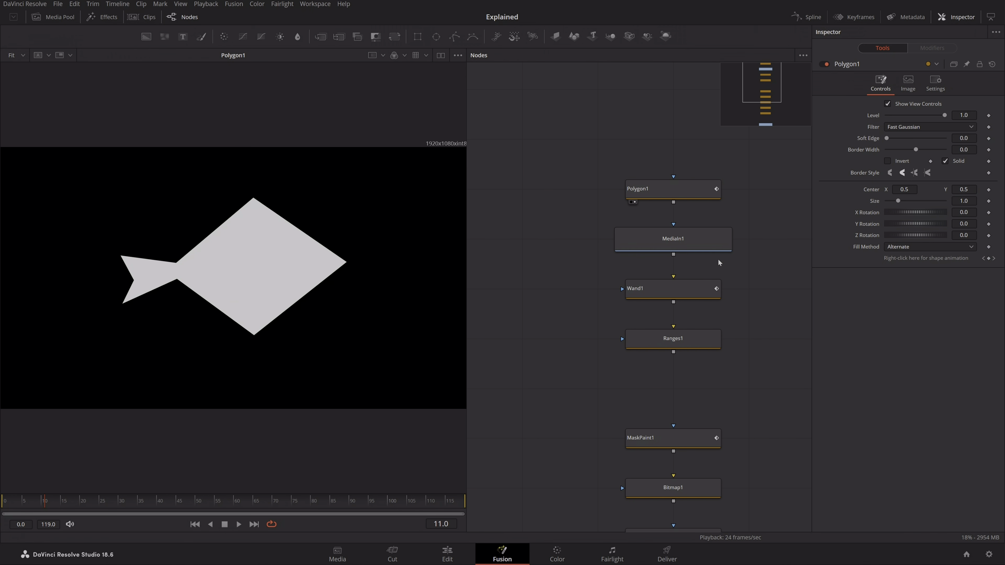
{"action": "left_click", "coordinate": [673, 190]}
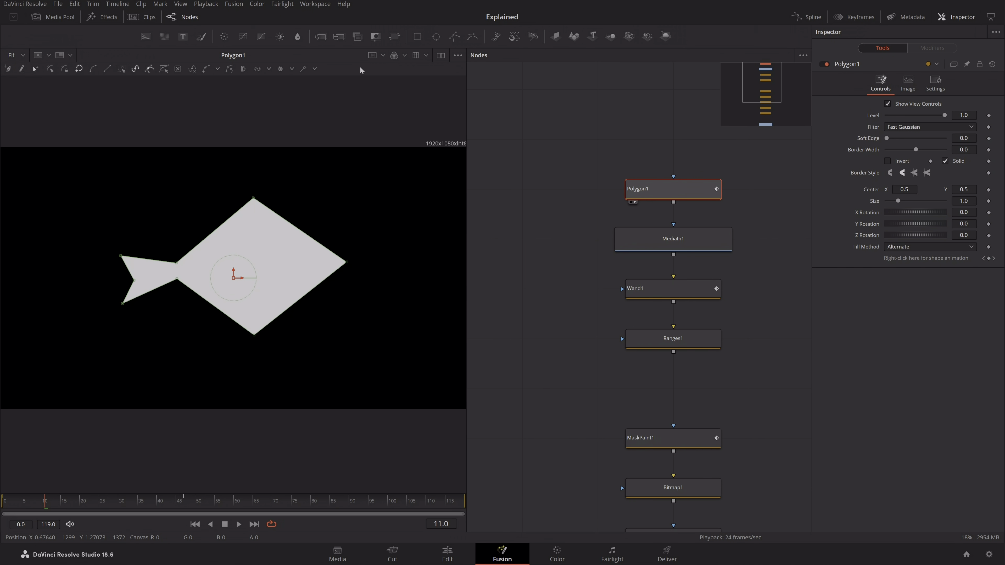
{"action": "scroll", "coordinate": [360, 70], "scroll_direction": "up", "scroll_amount": 10}
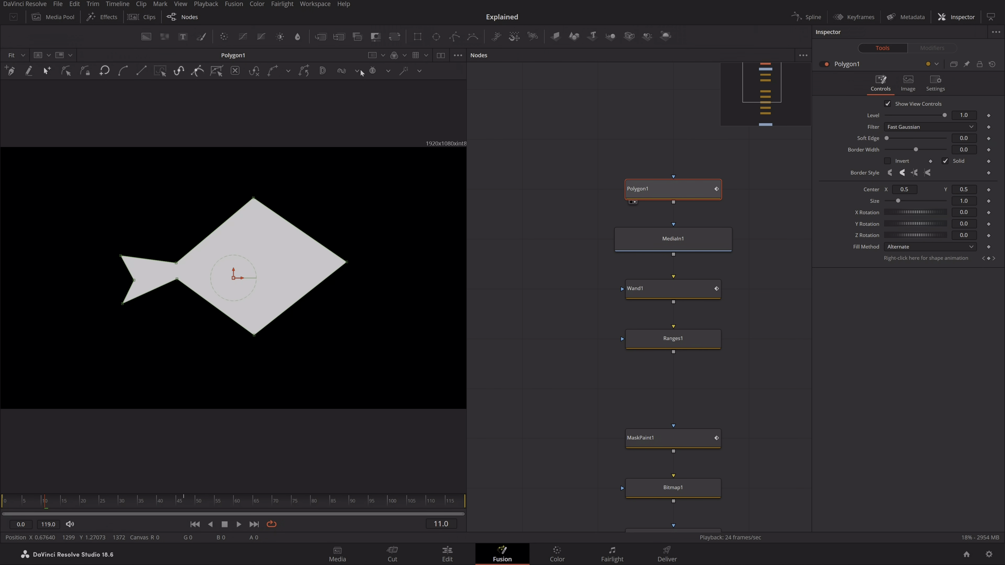
{"action": "scroll", "coordinate": [361, 74], "scroll_direction": "up", "scroll_amount": 8}
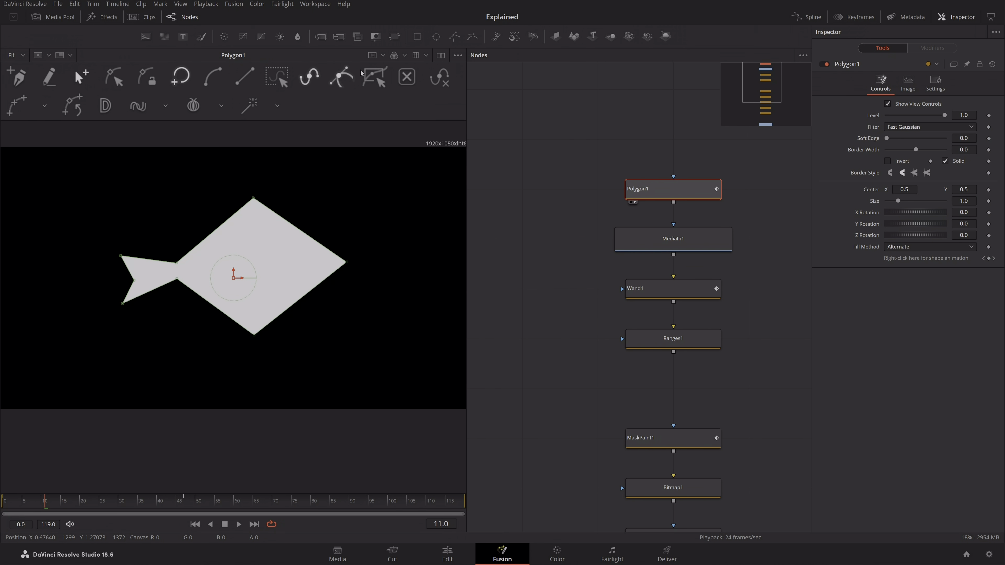
{"action": "scroll", "coordinate": [361, 72], "scroll_direction": "down", "scroll_amount": 6}
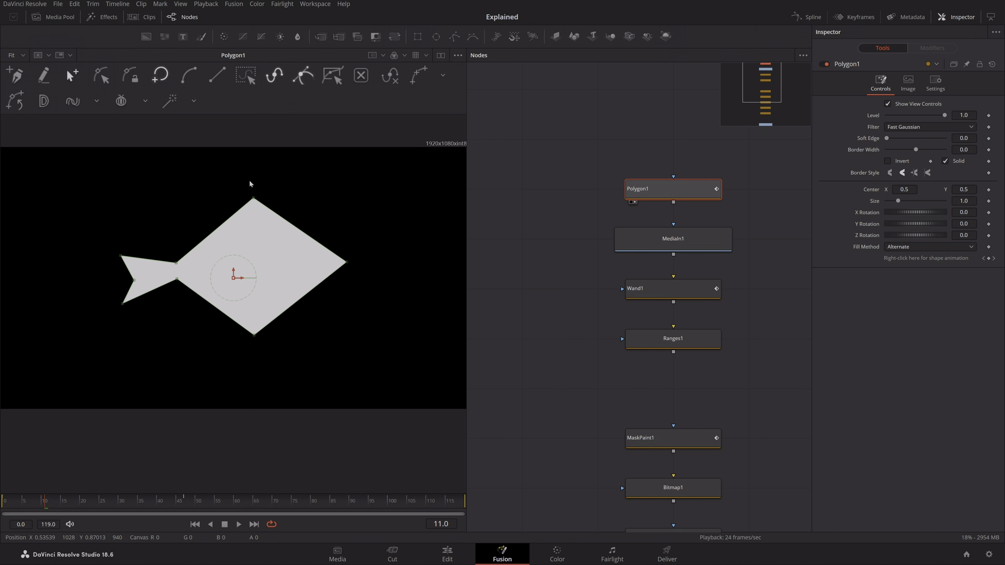
Step: Add a BSpline mask node above Polygon1 and show it in the viewer
{"action": "left_click", "coordinate": [647, 228]}
{"action": "key", "text": "shift+space"}
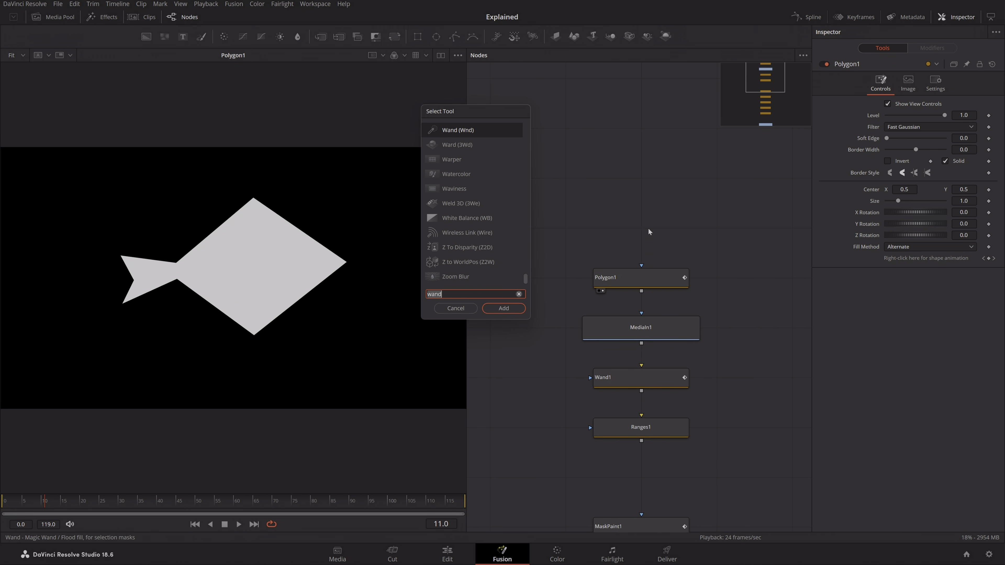
{"action": "type", "text": "b"}
{"action": "key", "text": "Escape"}
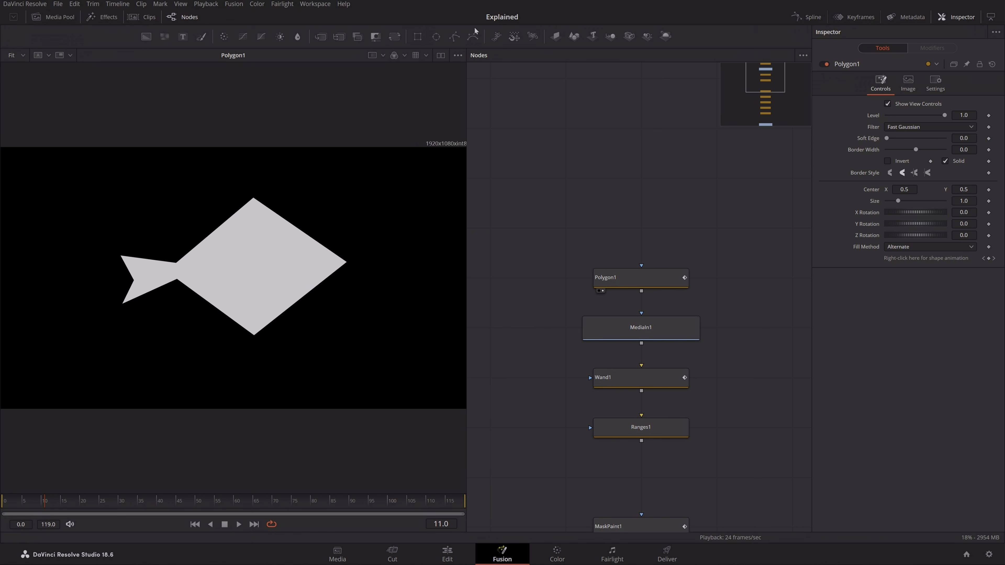
{"action": "left_click_drag", "start_coordinate": [473, 37], "coordinate": [637, 203]}
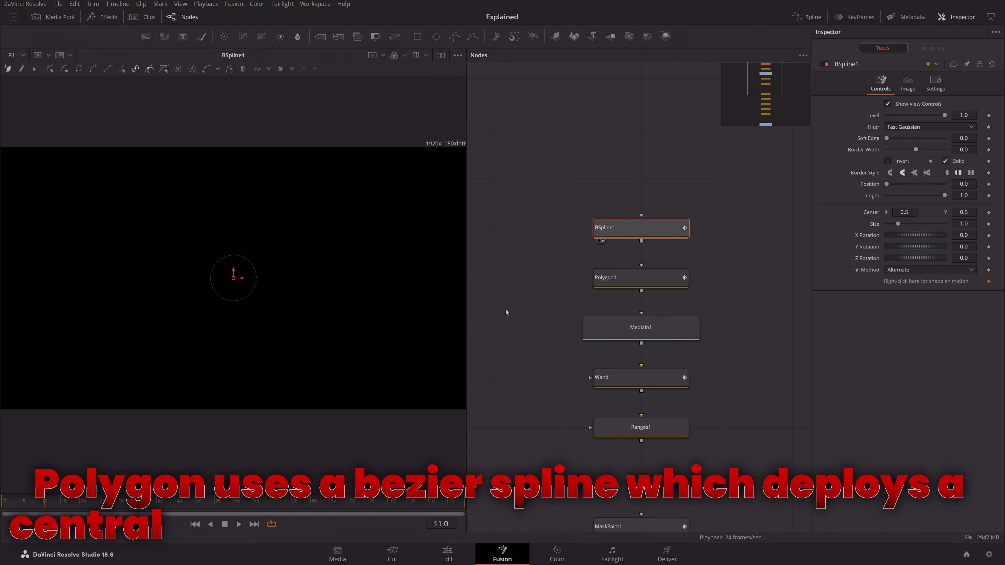
Step: Insert a point on the upper front edge of Polygon1's fish outline to examine its Bezier handles, and delete it
{"action": "left_click", "coordinate": [611, 285]}
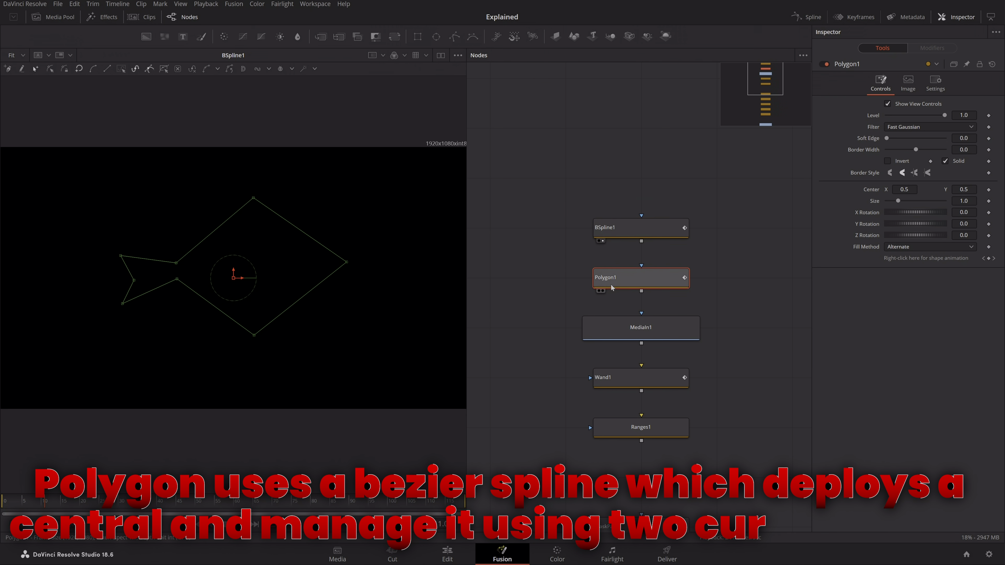
{"action": "left_click", "coordinate": [253, 198]}
{"action": "left_click", "coordinate": [279, 223]}
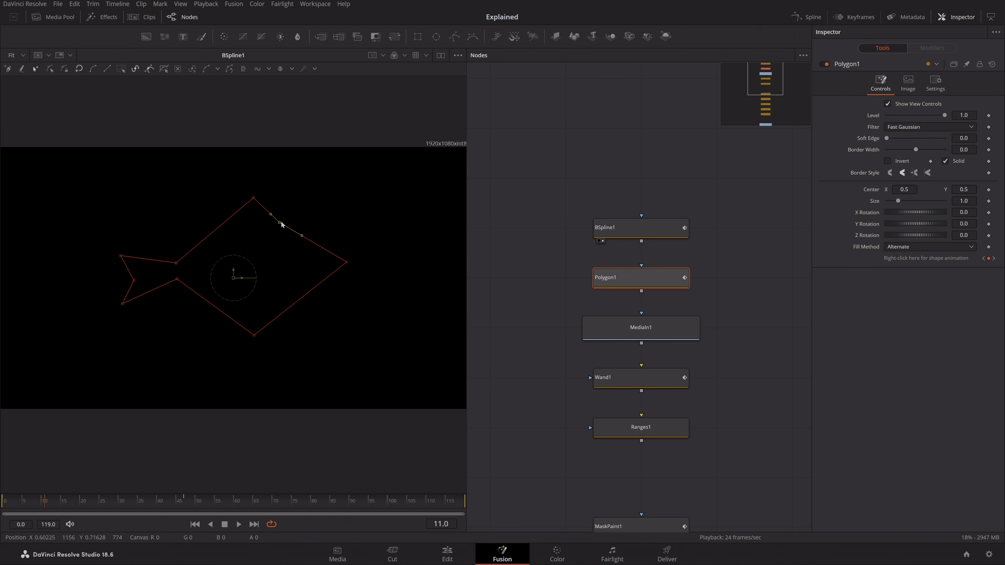
{"action": "key", "text": "Delete"}
{"action": "left_click_drag", "start_coordinate": [266, 175], "coordinate": [232, 223]}
Step: In the BSpline node, draw a closed diamond-shaped control outline with four points around the frame's center
{"action": "left_click", "coordinate": [630, 226]}
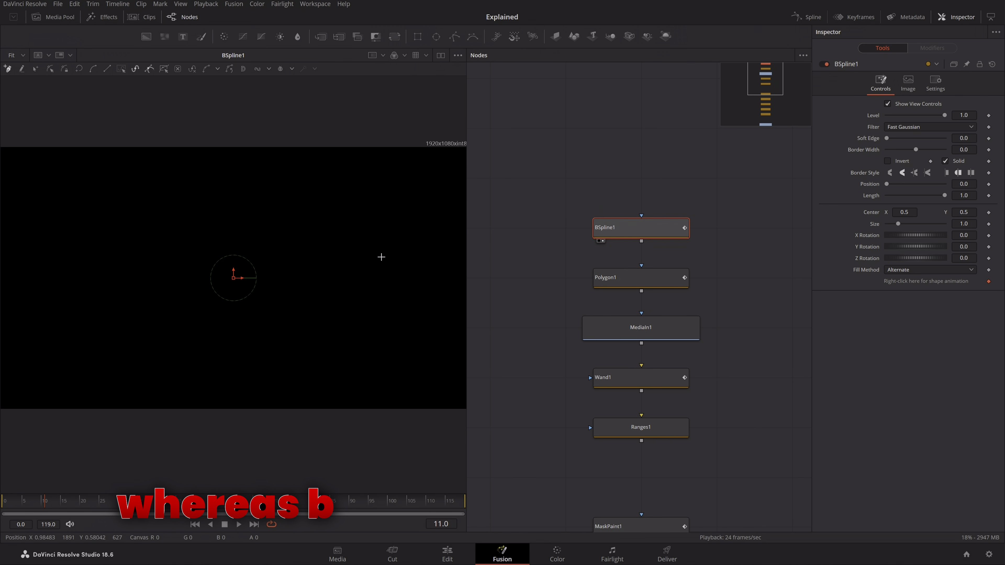
{"action": "left_click", "coordinate": [230, 219]}
{"action": "left_click", "coordinate": [165, 267]}
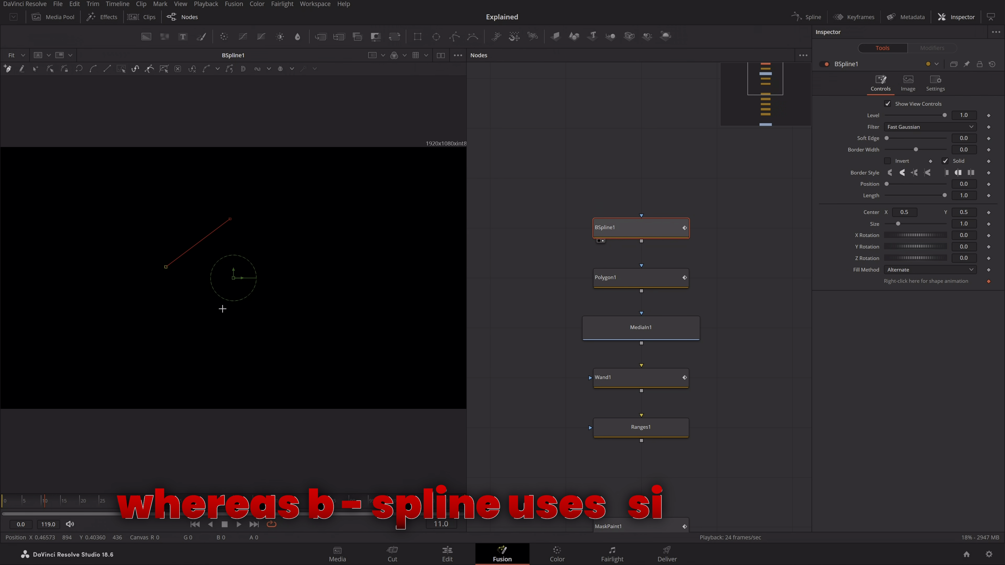
{"action": "left_click", "coordinate": [221, 322]}
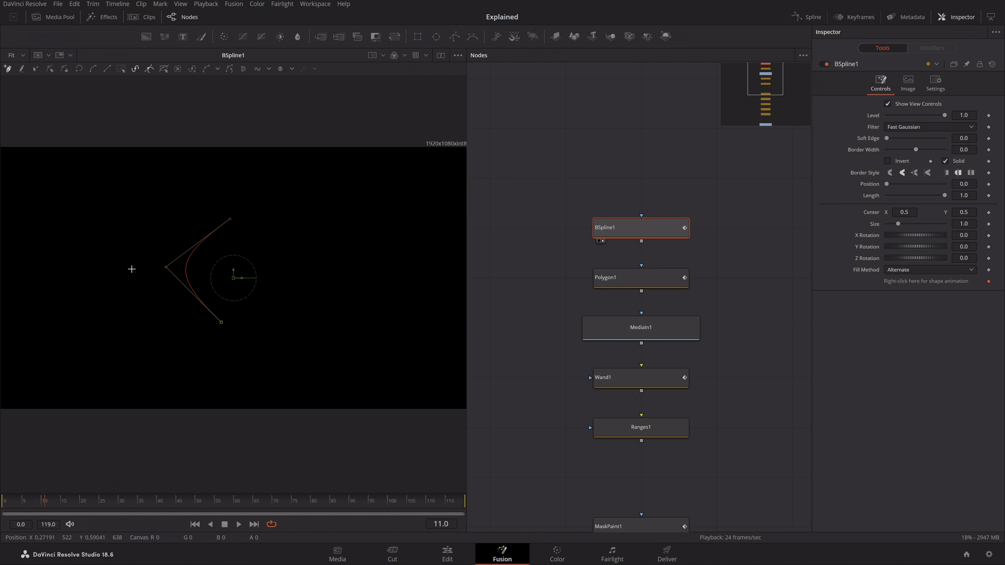
{"action": "left_click", "coordinate": [269, 273]}
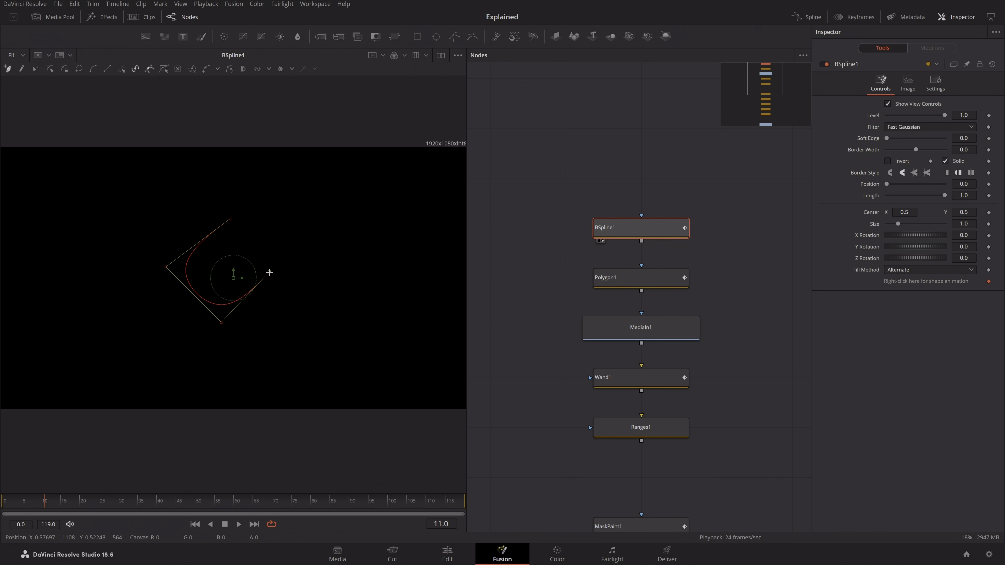
{"action": "left_click", "coordinate": [235, 223]}
Step: Shape the B-spline into an egg by pulling its upper control point upward and its two side points outward
{"action": "left_click_drag", "start_coordinate": [230, 218], "coordinate": [221, 179]}
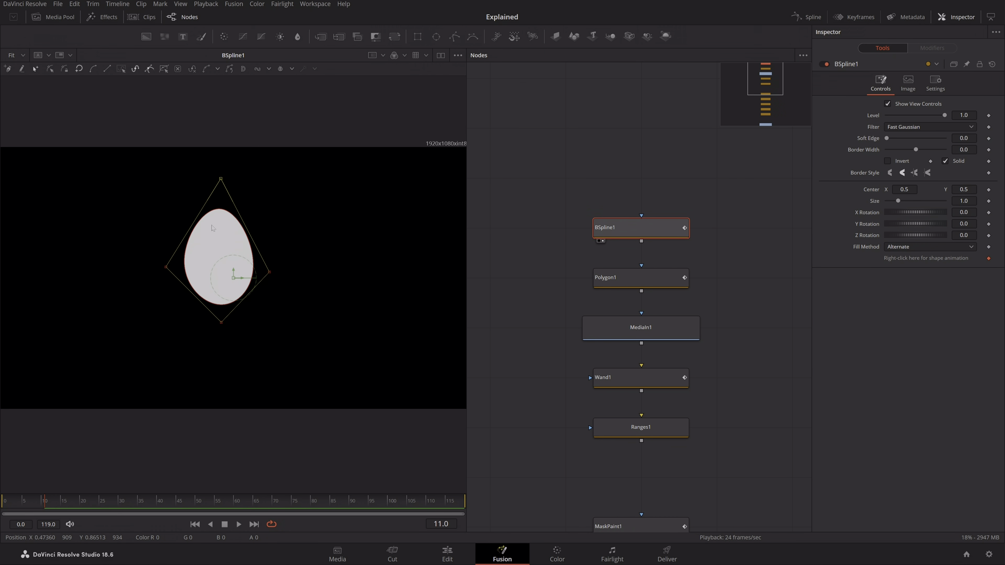
{"action": "left_click_drag", "start_coordinate": [165, 267], "coordinate": [154, 271]}
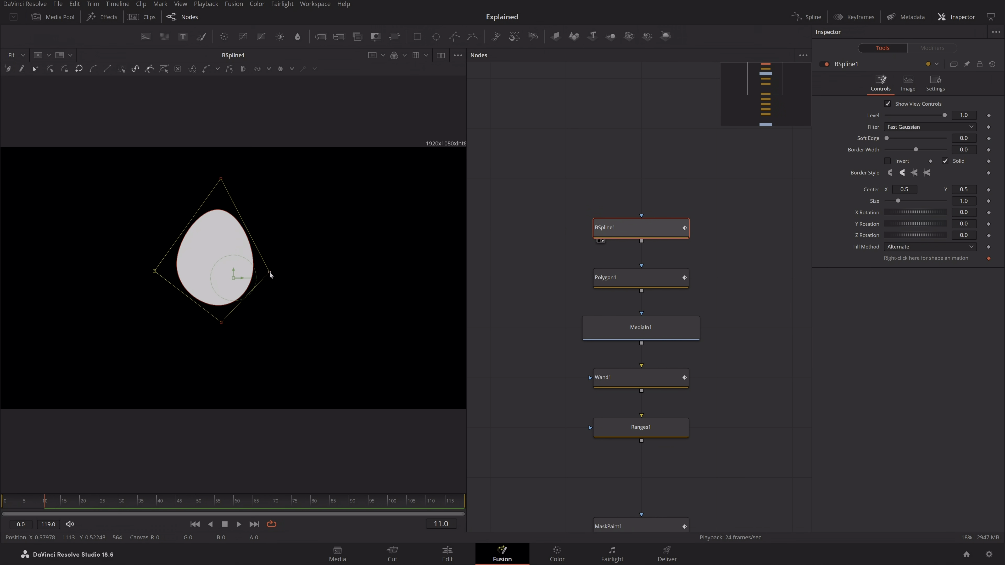
{"action": "left_click_drag", "start_coordinate": [270, 273], "coordinate": [274, 266]}
{"action": "left_click_drag", "start_coordinate": [221, 179], "coordinate": [214, 166]}
{"action": "left_click", "coordinate": [691, 287]}
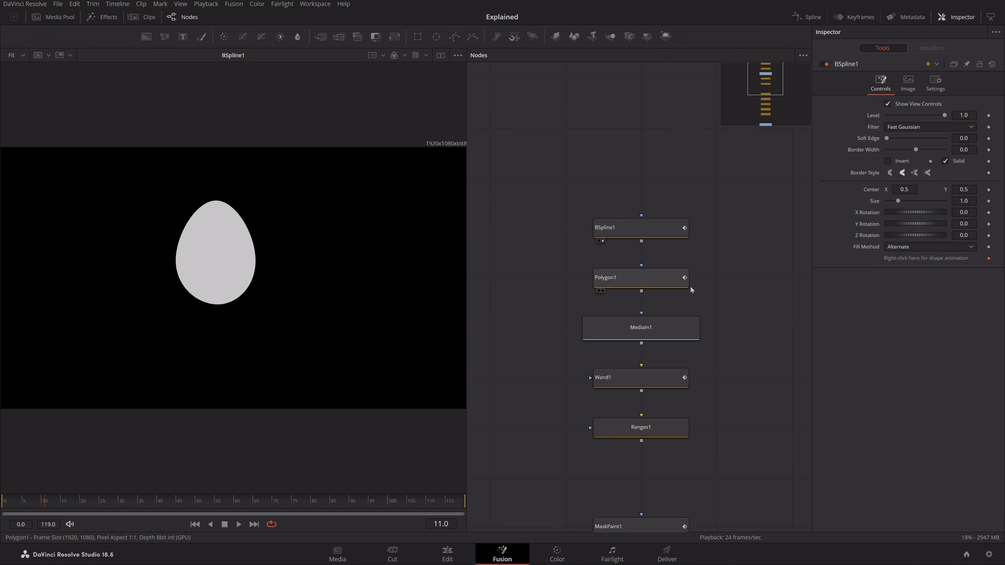
Step: Select BSpline1's control points and try pulling the curve sharply toward its right-hand control point
{"action": "left_click", "coordinate": [643, 232]}
{"action": "left_click_drag", "start_coordinate": [304, 246], "coordinate": [84, 308]}
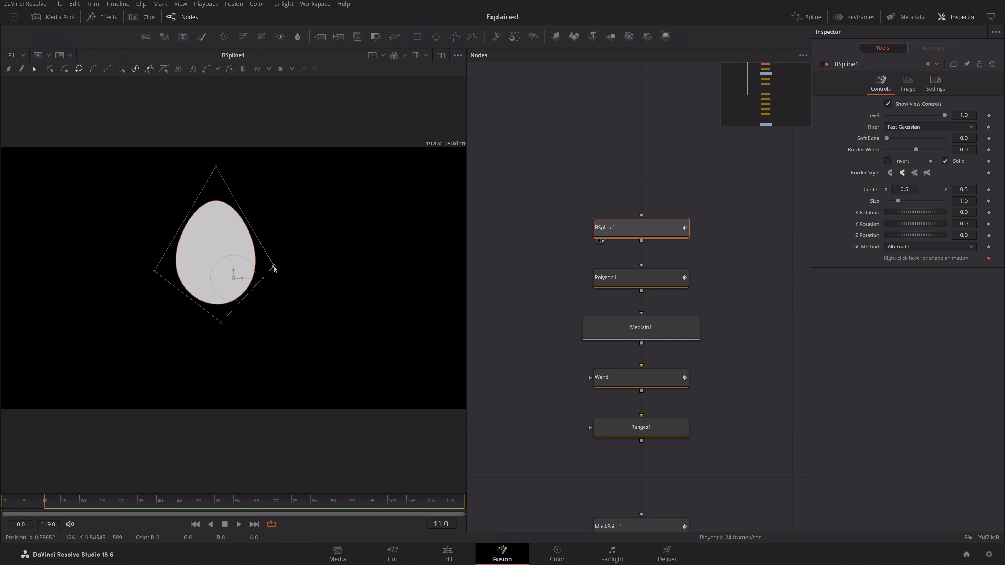
{"action": "mouse_move", "coordinate": [275, 269]}
{"action": "left_mouse_down"}
{"action": "mouse_move", "coordinate": [306, 237]}
{"action": "mouse_move", "coordinate": [294, 270]}
{"action": "left_mouse_up"}
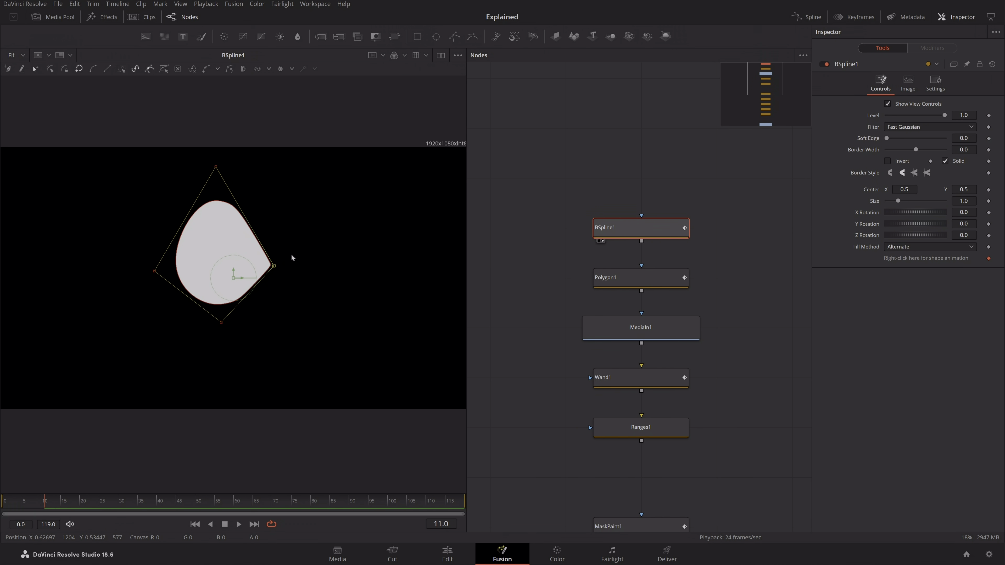
{"action": "left_click", "coordinate": [520, 184]}
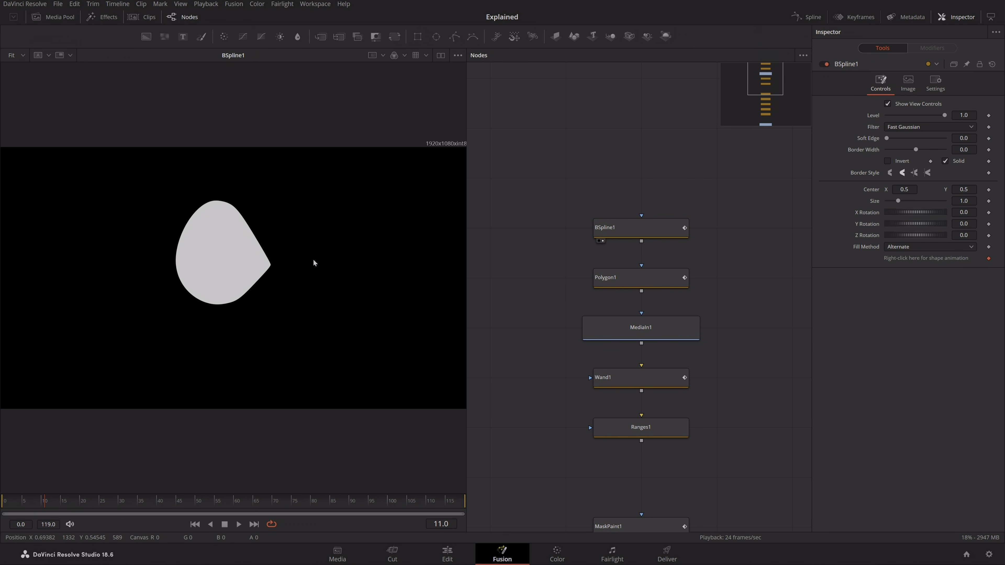
{"action": "left_click", "coordinate": [655, 237]}
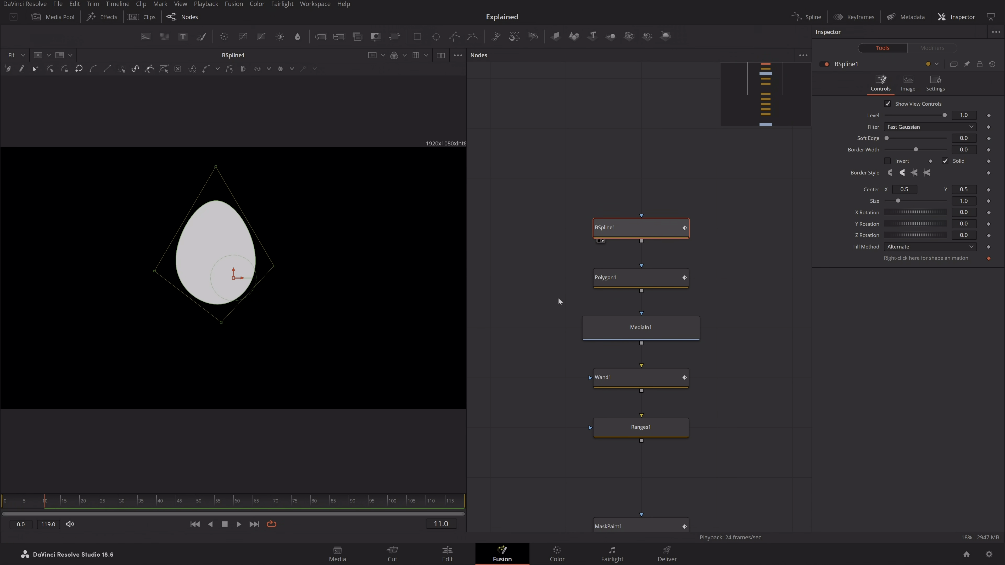
Step: Delete MediaIn1 and gather the remaining mask nodes into one evenly spaced column above MediaOut1
{"action": "left_click", "coordinate": [609, 326]}
{"action": "key", "text": "Delete"}
{"action": "scroll", "coordinate": [667, 321], "scroll_direction": "down", "scroll_amount": 3}
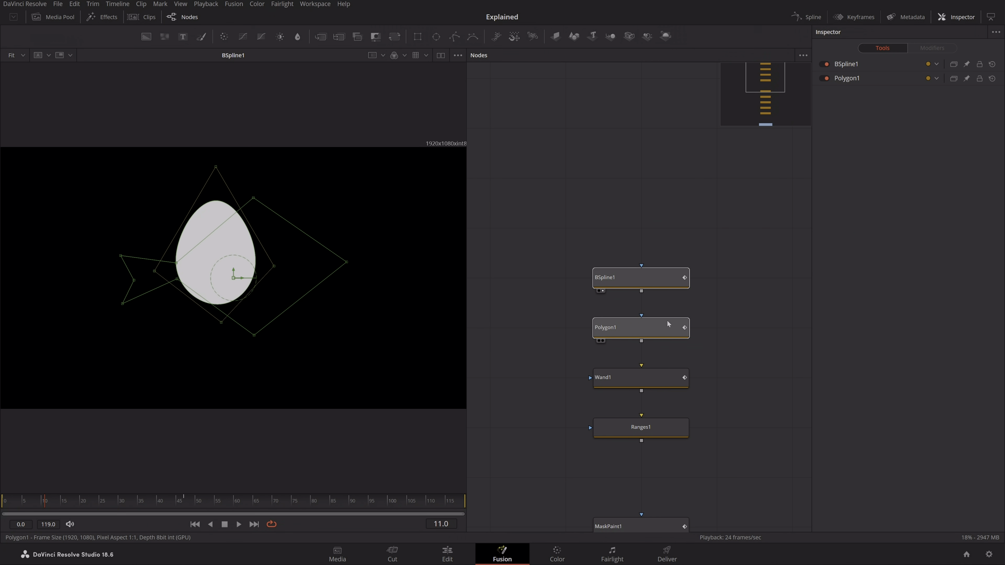
{"action": "scroll", "coordinate": [706, 313], "scroll_direction": "up", "scroll_amount": 2}
{"action": "left_click_drag", "start_coordinate": [711, 299], "coordinate": [630, 425]}
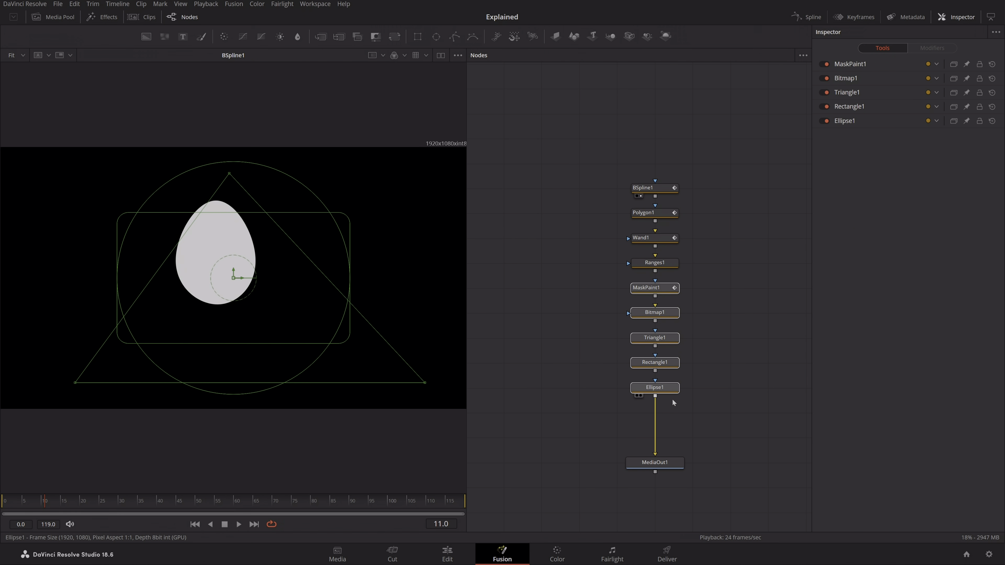
{"action": "scroll", "coordinate": [695, 304], "scroll_direction": "up", "scroll_amount": 3}
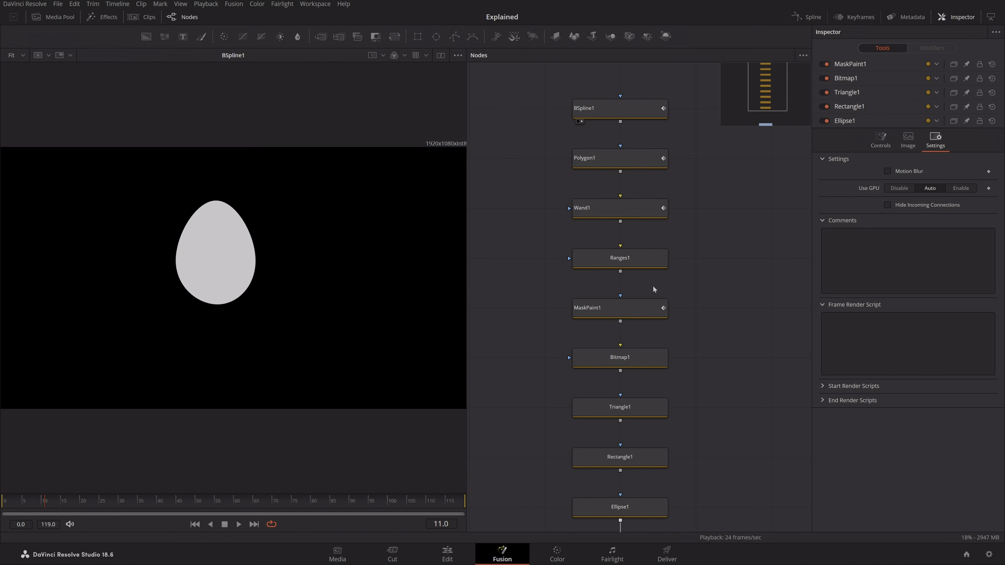
{"action": "mouse_move", "coordinate": [686, 462]}
{"action": "left_mouse_down"}
{"action": "mouse_move", "coordinate": [702, 430]}
{"action": "mouse_move", "coordinate": [698, 453]}
{"action": "left_mouse_up"}
{"action": "left_click_drag", "start_coordinate": [662, 82], "coordinate": [627, 495]}
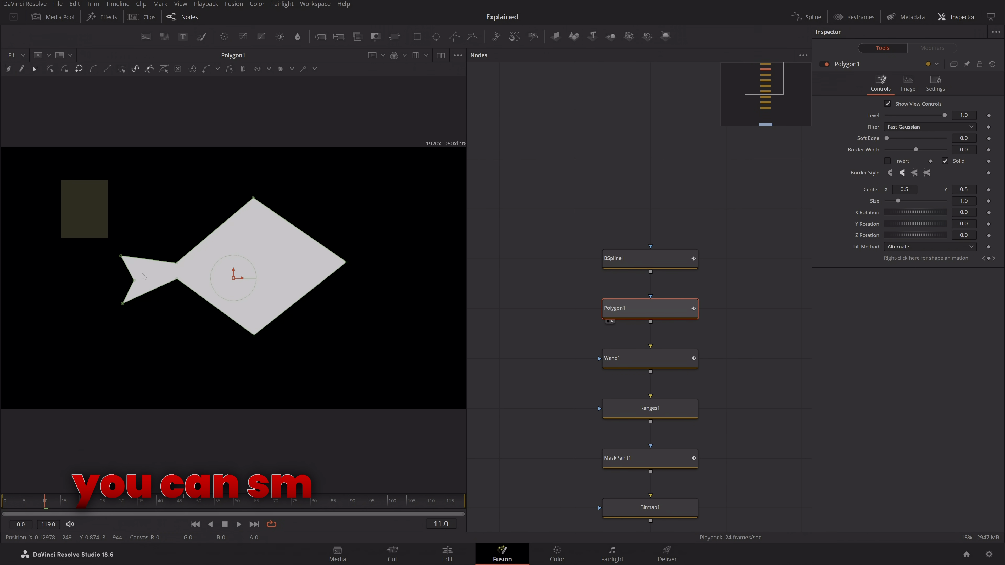
Step: Select all points of Polygon1's fish outline and make them smooth, comparing the result with linear segments
{"action": "key", "text": "ctrl+a"}
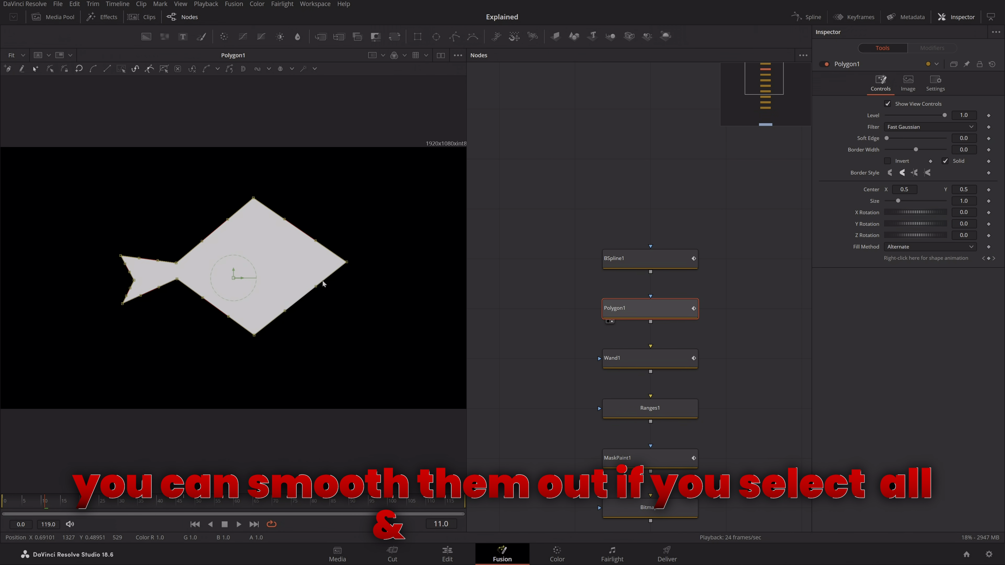
{"action": "key", "text": "shift+s"}
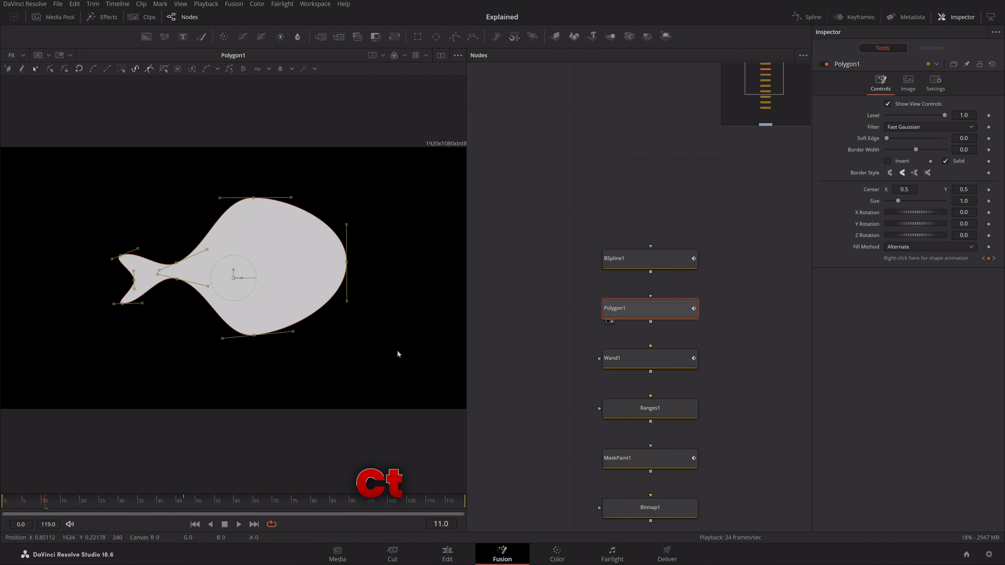
{"action": "key", "text": "ctrl+l"}
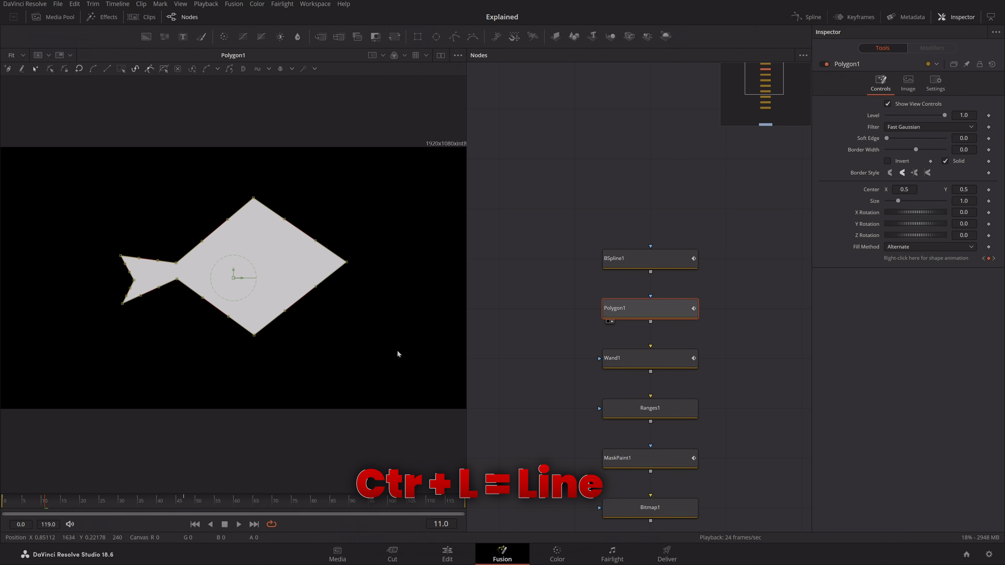
{"action": "key", "text": "shift+s"}
{"action": "key", "text": "ctrl+l"}
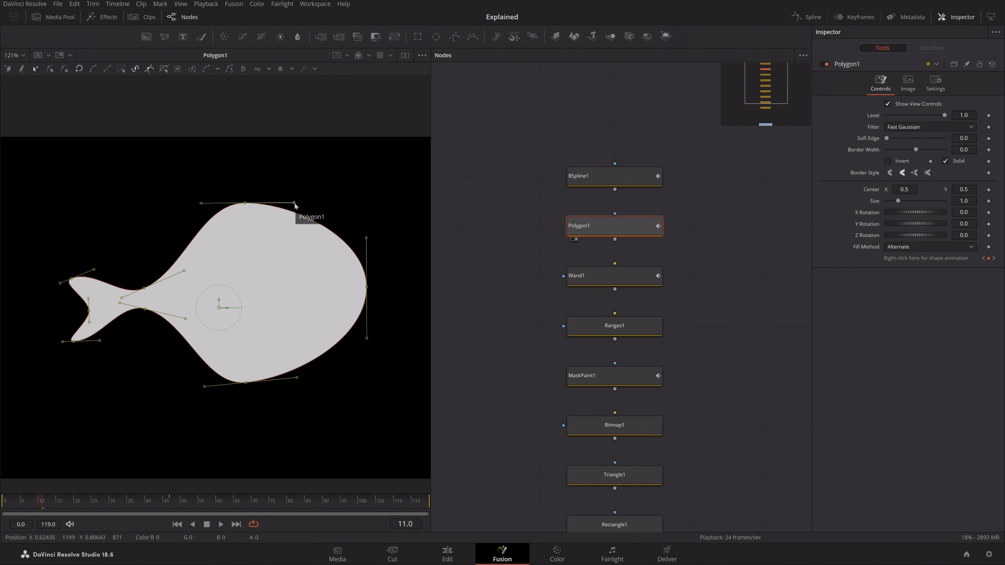
Step: Tilt the handles at the fish's upper body point, try bending the front handles inward individually, and undo those bends
{"action": "mouse_move", "coordinate": [294, 203]}
{"action": "left_mouse_down"}
{"action": "mouse_move", "coordinate": [308, 185]}
{"action": "mouse_move", "coordinate": [303, 192]}
{"action": "left_mouse_up"}
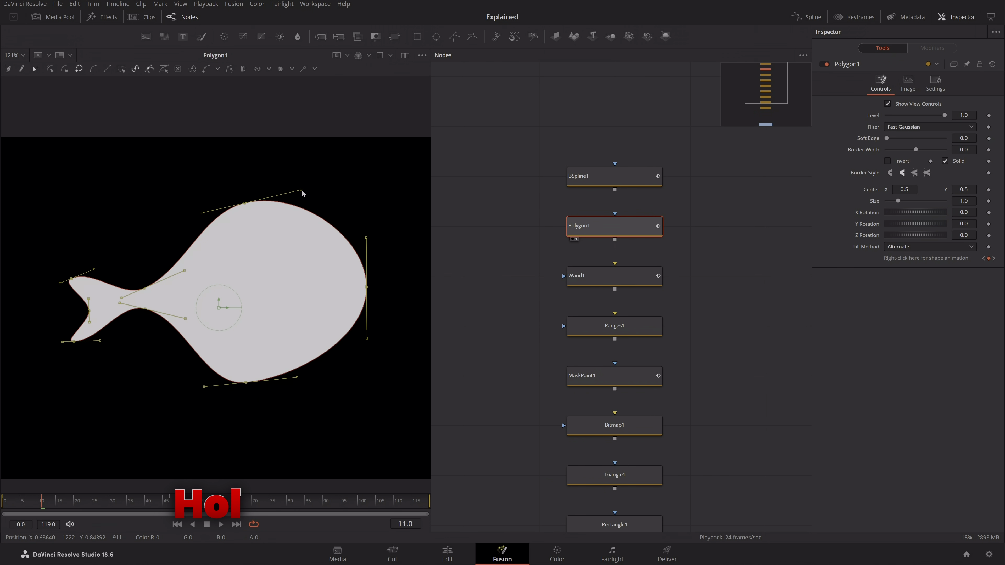
{"action": "left_click_drag", "start_coordinate": [302, 192], "coordinate": [263, 270]}
{"action": "left_click_drag", "start_coordinate": [297, 377], "coordinate": [281, 310]}
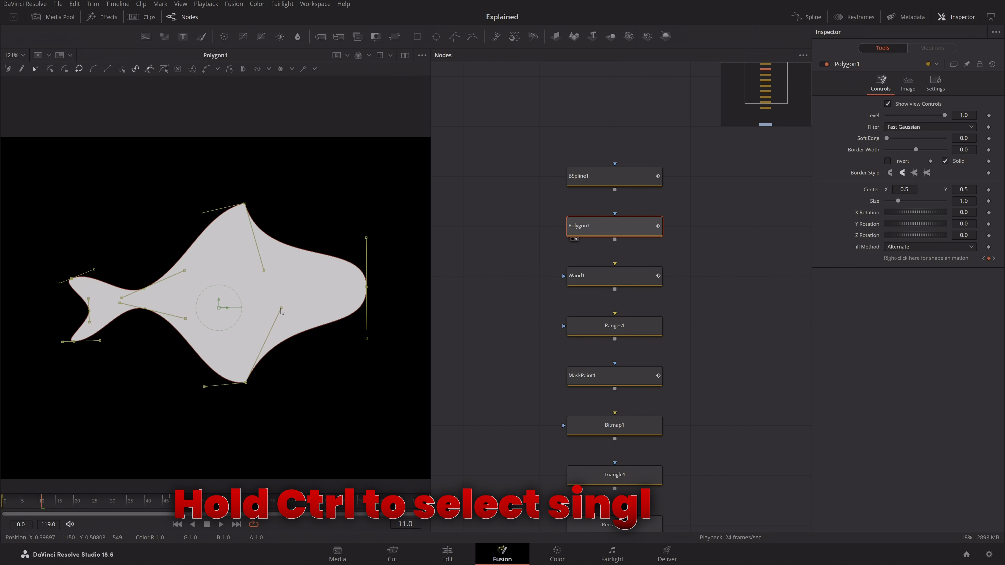
{"action": "key", "text": "ctrl+z"}
{"action": "key", "text": "ctrl+z"}
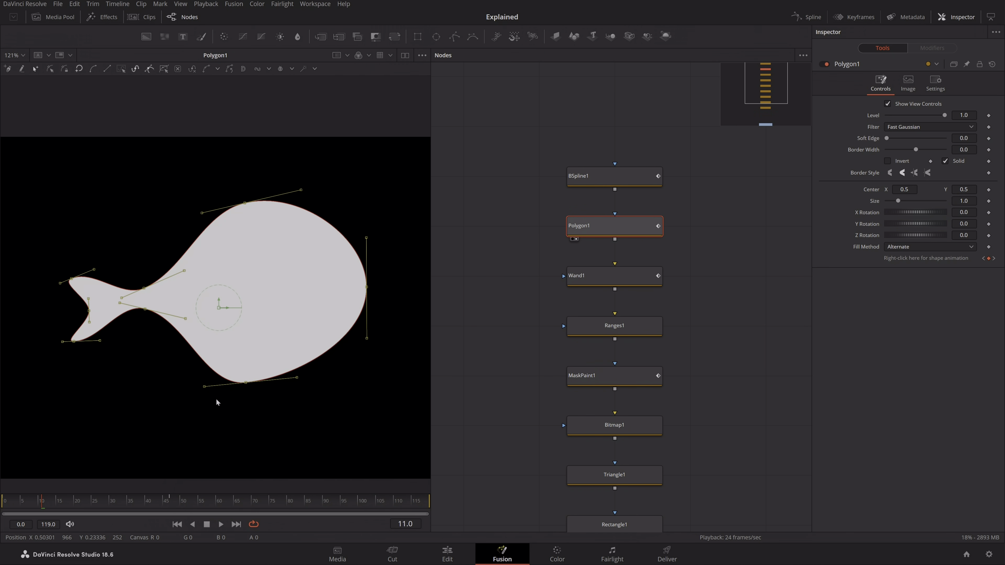
Step: Adjust individual Bezier handles at the fish's upper and lower body points, giving the body concave front edges and smooth rear curves
{"action": "left_click_drag", "start_coordinate": [204, 387], "coordinate": [238, 331]}
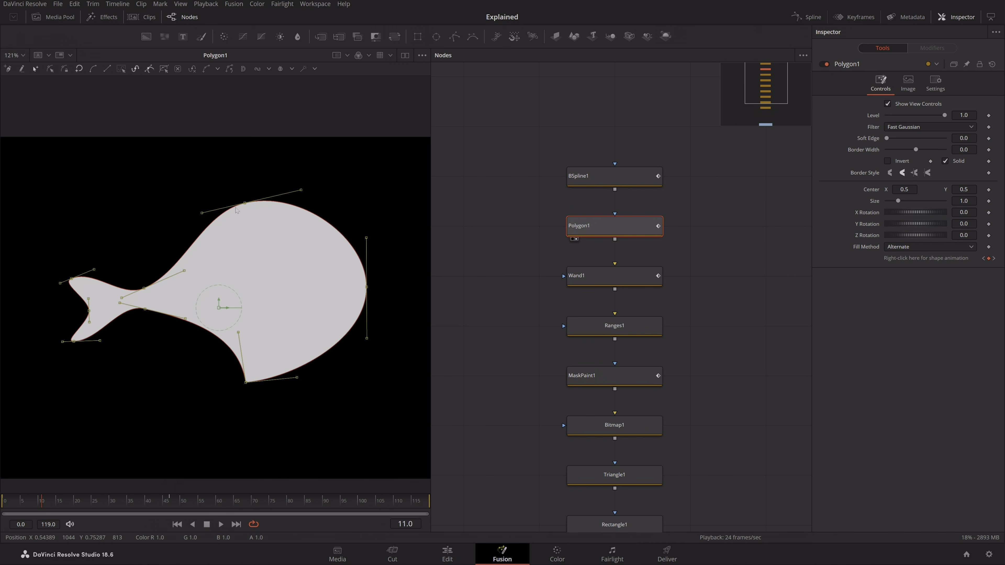
{"action": "left_click_drag", "start_coordinate": [202, 213], "coordinate": [221, 257]}
{"action": "left_click", "coordinate": [449, 333]}
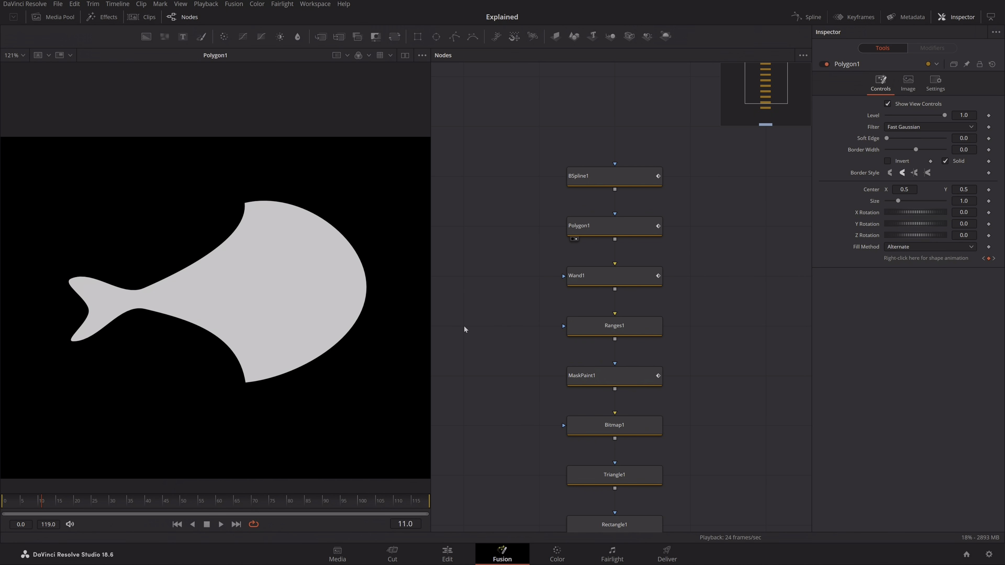
{"action": "left_click", "coordinate": [605, 226]}
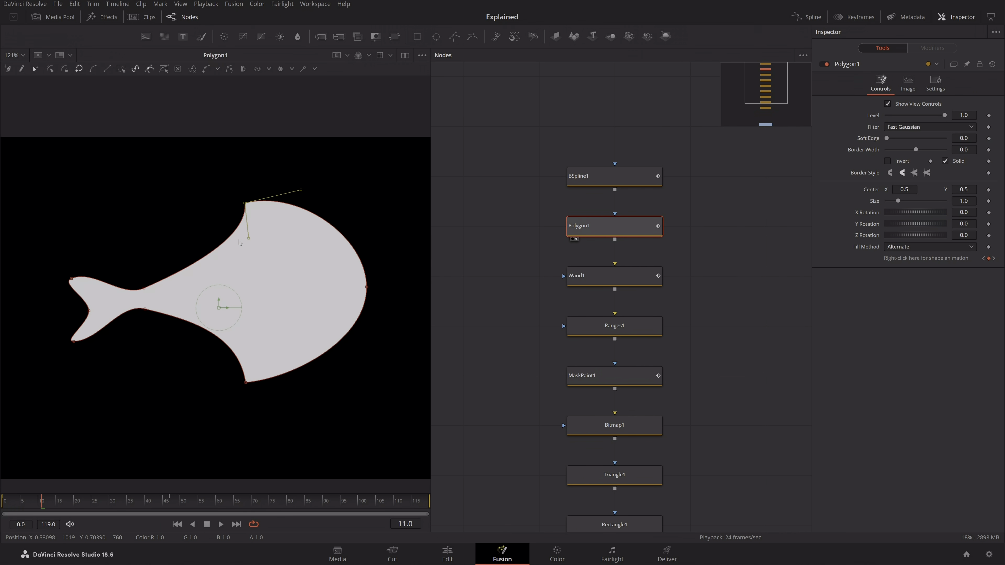
{"action": "left_click_drag", "start_coordinate": [249, 239], "coordinate": [200, 226]}
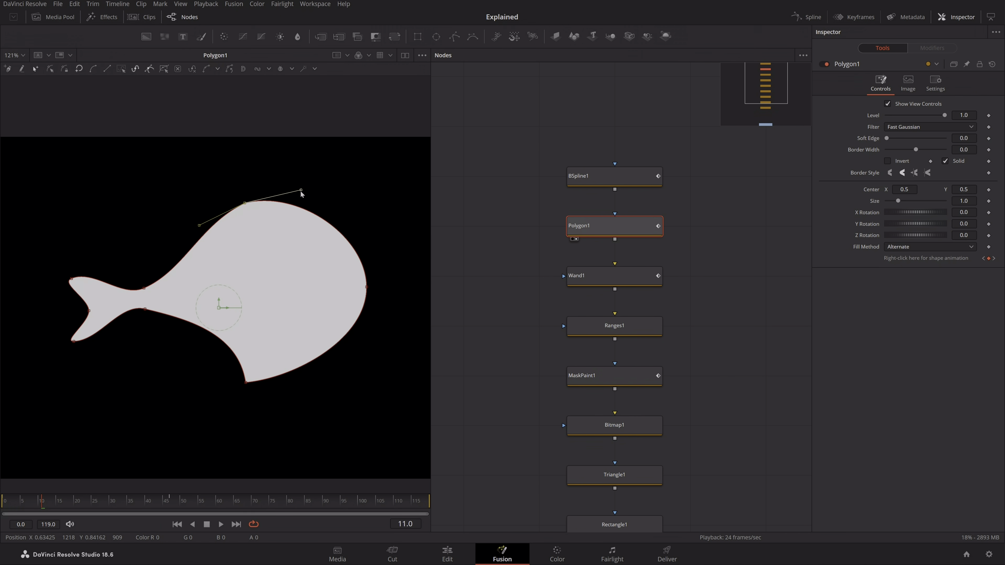
Step: Show BSpline1 and Polygon1 in turn in the viewer to compare their control points
{"action": "left_click", "coordinate": [604, 182]}
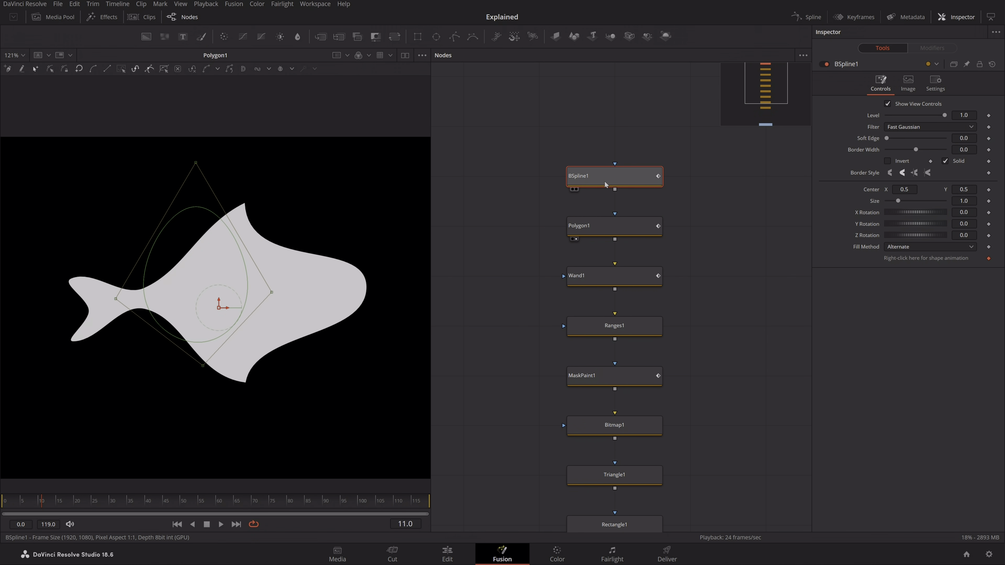
{"action": "key", "text": "1"}
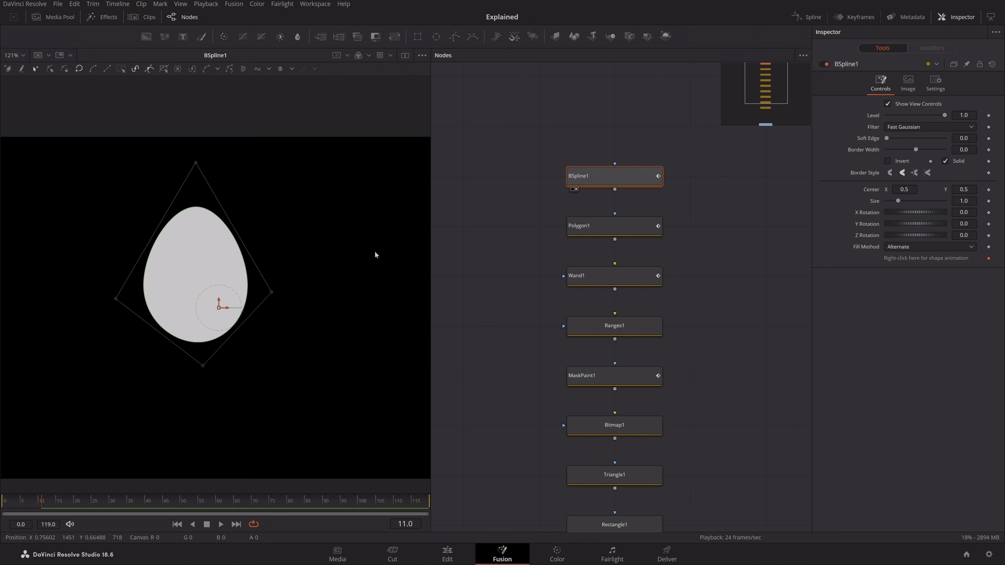
{"action": "left_click", "coordinate": [621, 225]}
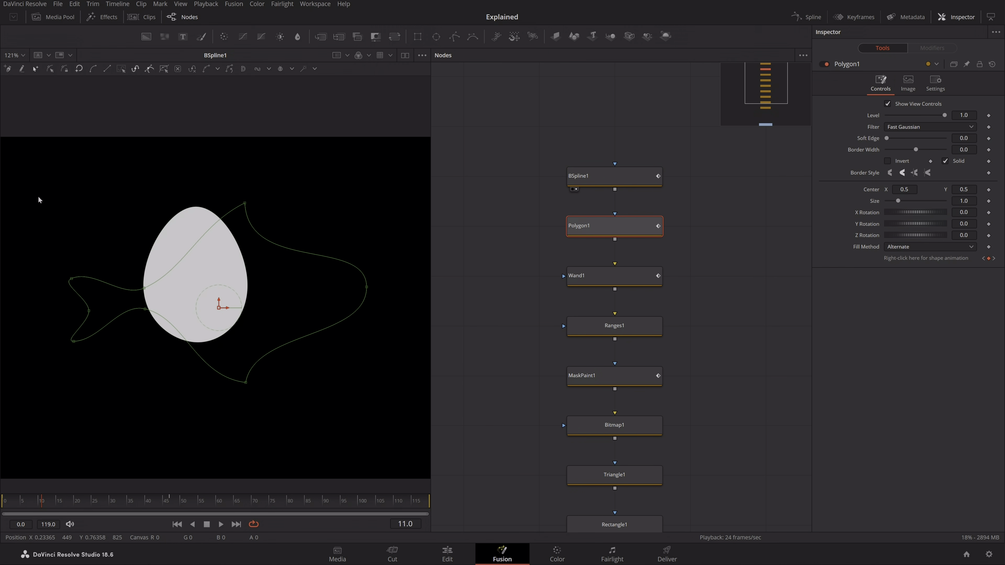
{"action": "left_click_drag", "start_coordinate": [599, 224], "coordinate": [393, 237]}
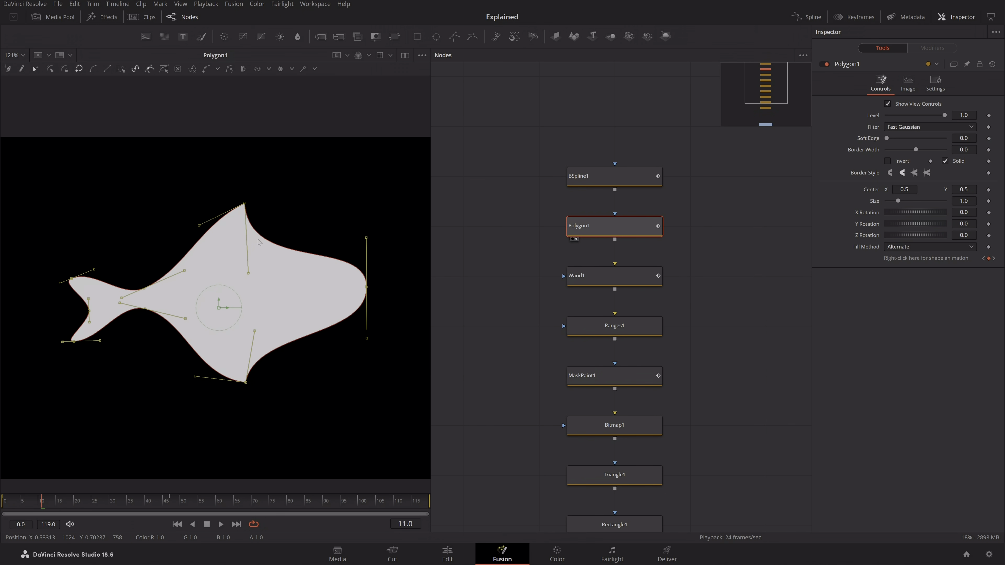
Step: Try converting Polygon1's polyline from Bezier to B-Spline and moving control points near the fish's front, and undo it all
{"action": "right_click", "coordinate": [245, 205]}
{"action": "mouse_move", "coordinate": [306, 361]}
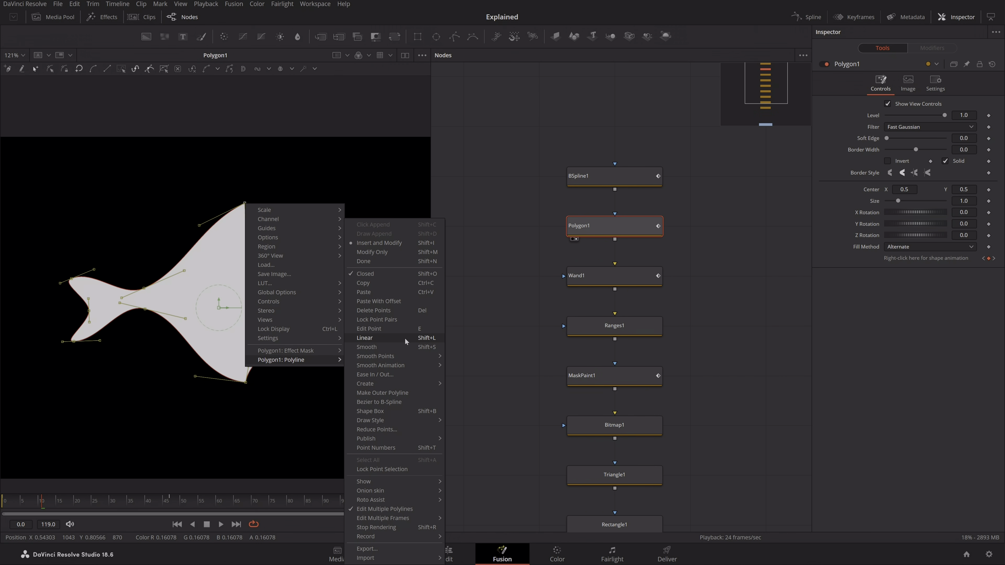
{"action": "left_click", "coordinate": [382, 403]}
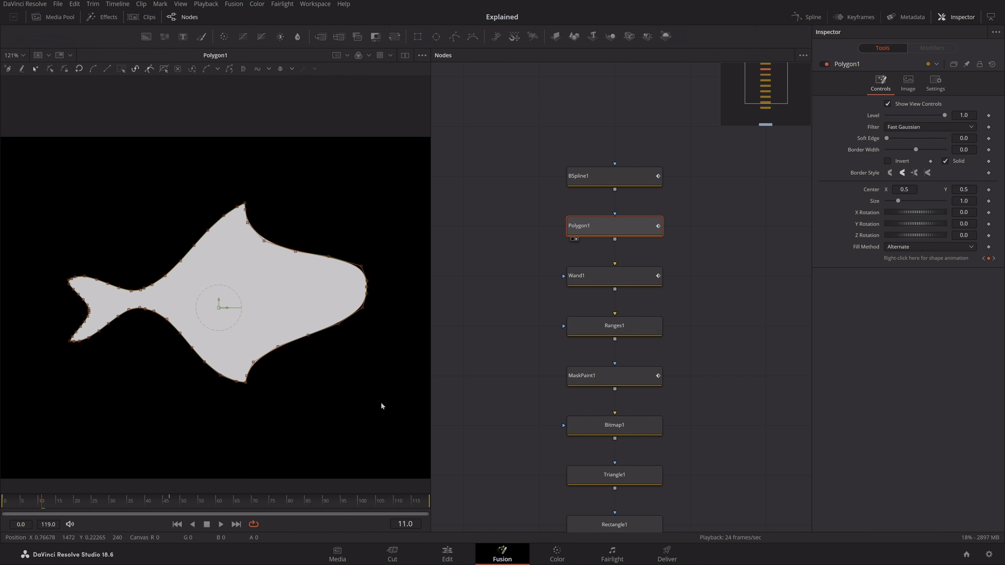
{"action": "left_click_drag", "start_coordinate": [384, 273], "coordinate": [388, 227]}
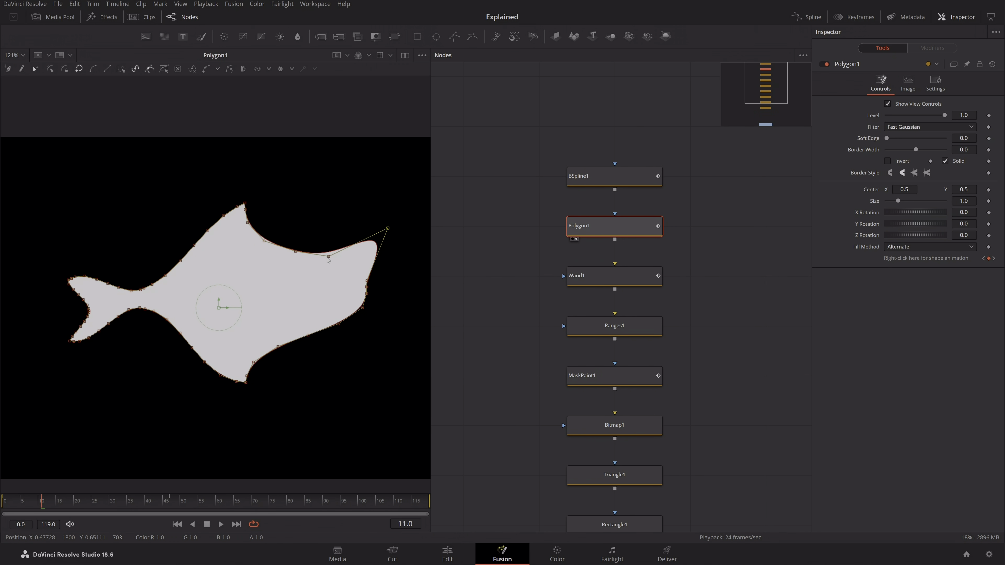
{"action": "left_click_drag", "start_coordinate": [328, 257], "coordinate": [327, 283]}
{"action": "key", "text": "ctrl+z"}
{"action": "key", "text": "ctrl+z"}
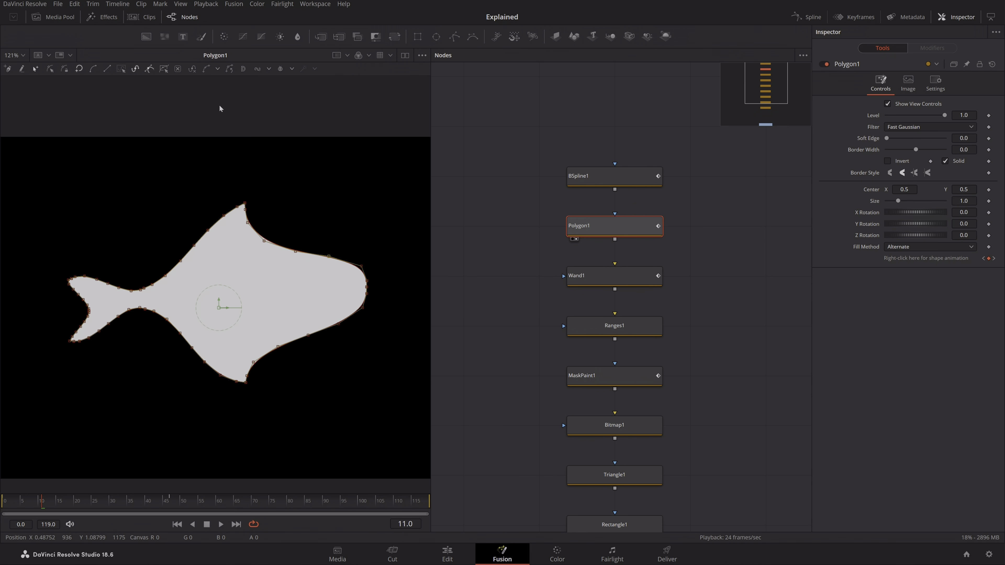
{"action": "key", "text": "ctrl+z"}
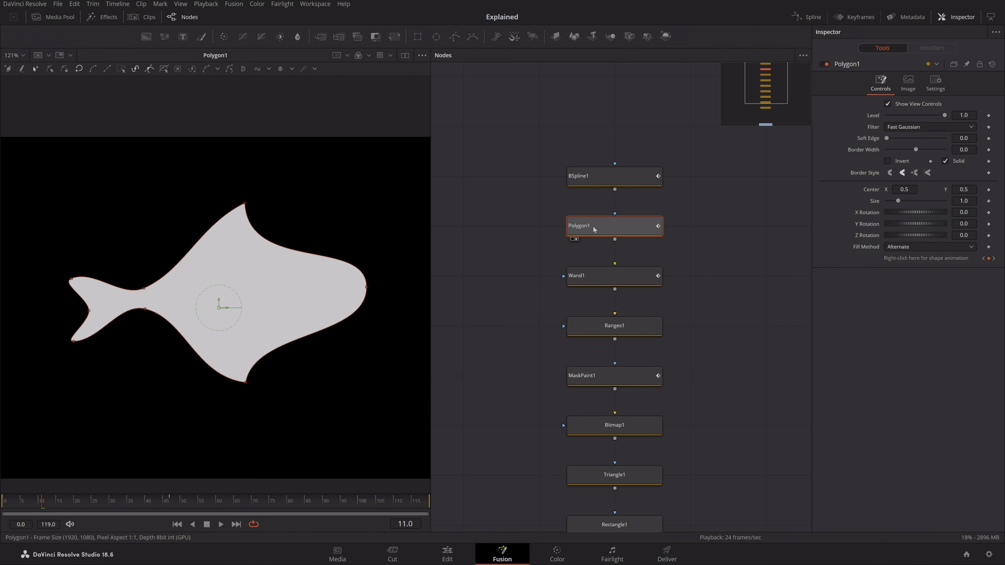
Step: Show BSpline1 in the viewer and convert its egg outline from B-Spline to Bezier, undoing a trial handle adjustment
{"action": "left_click", "coordinate": [645, 180]}
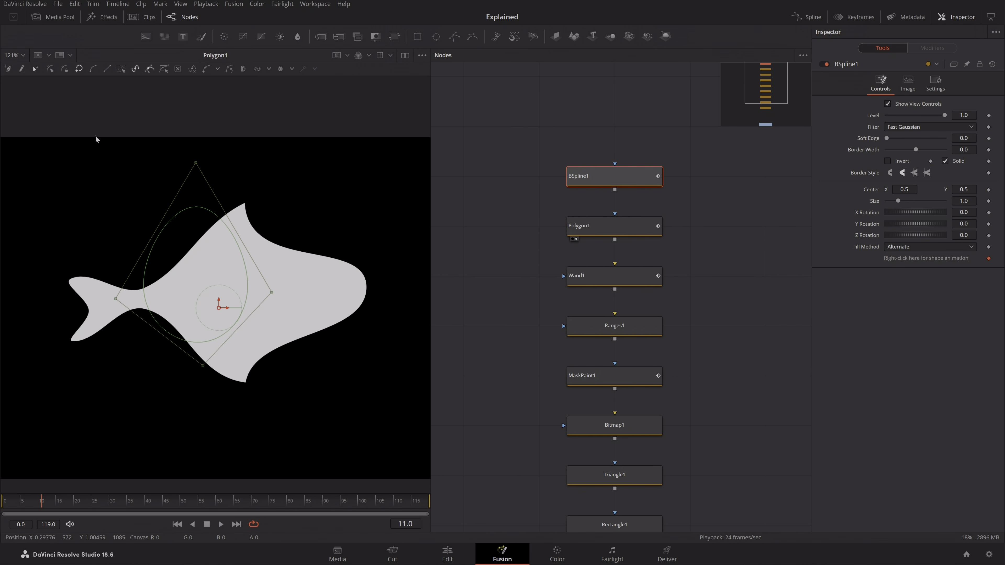
{"action": "left_click_drag", "start_coordinate": [633, 178], "coordinate": [251, 230]}
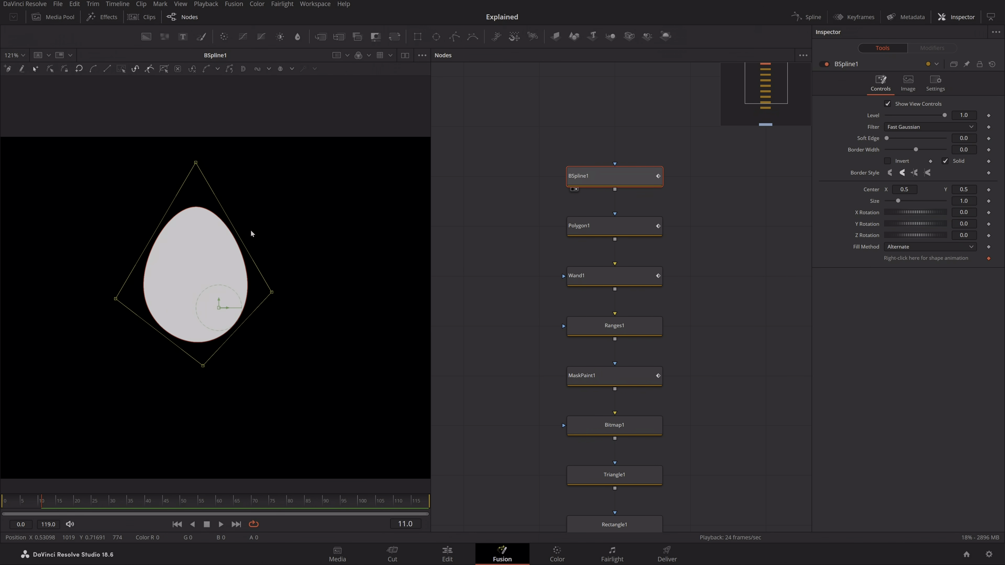
{"action": "right_click", "coordinate": [197, 164]}
{"action": "mouse_move", "coordinate": [258, 317]}
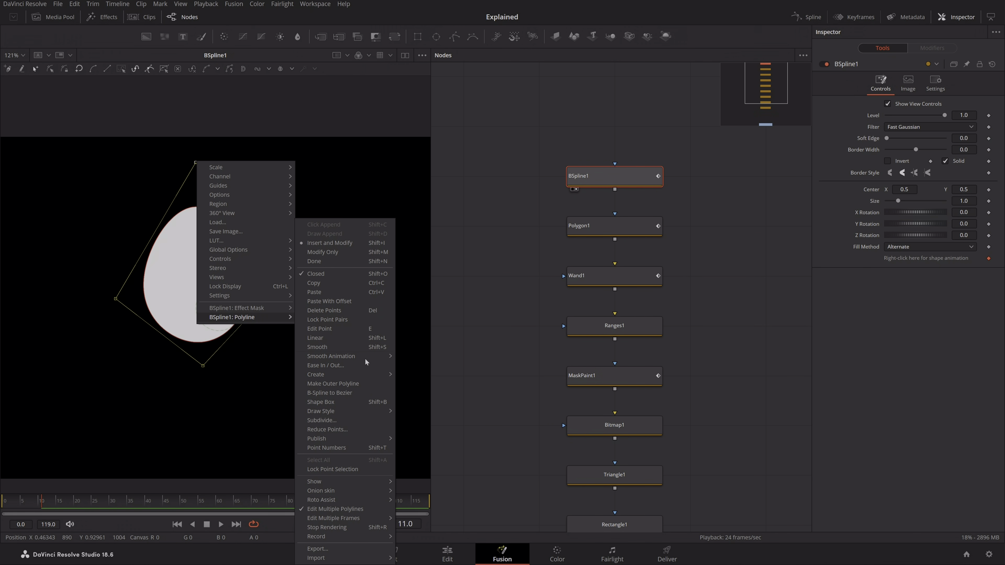
{"action": "left_click", "coordinate": [361, 394]}
{"action": "left_click_drag", "start_coordinate": [246, 249], "coordinate": [252, 229]}
{"action": "key", "text": "ctrl+z"}
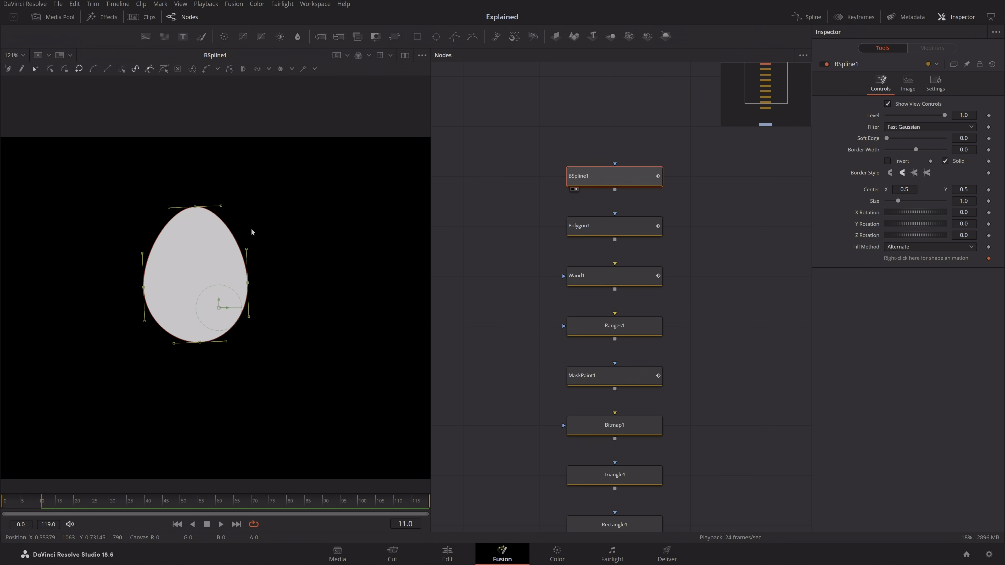
Step: Convert BSpline1's egg outline back from Bezier to B-Spline
{"action": "right_click", "coordinate": [247, 282]}
{"action": "mouse_move", "coordinate": [301, 437]}
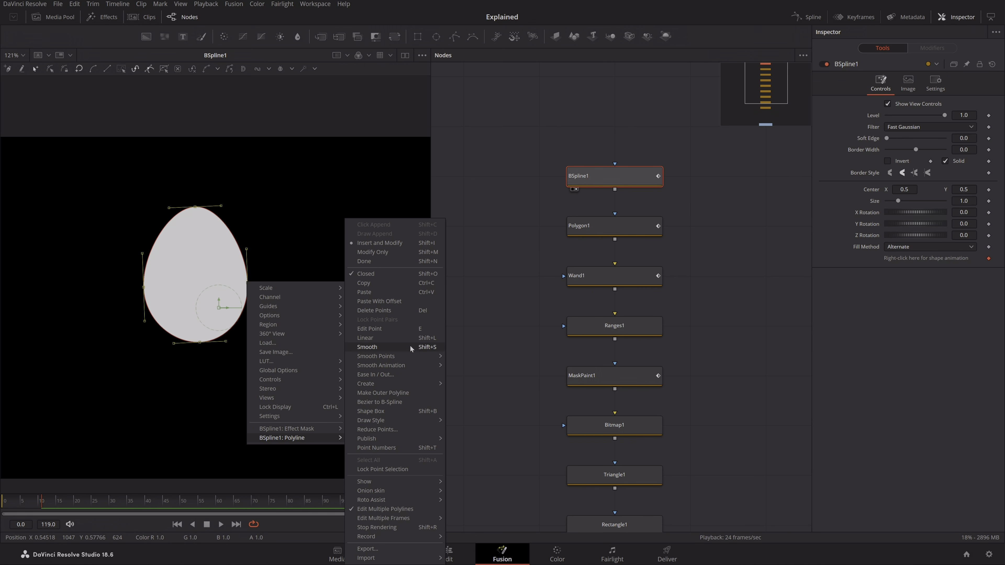
{"action": "left_click", "coordinate": [386, 402]}
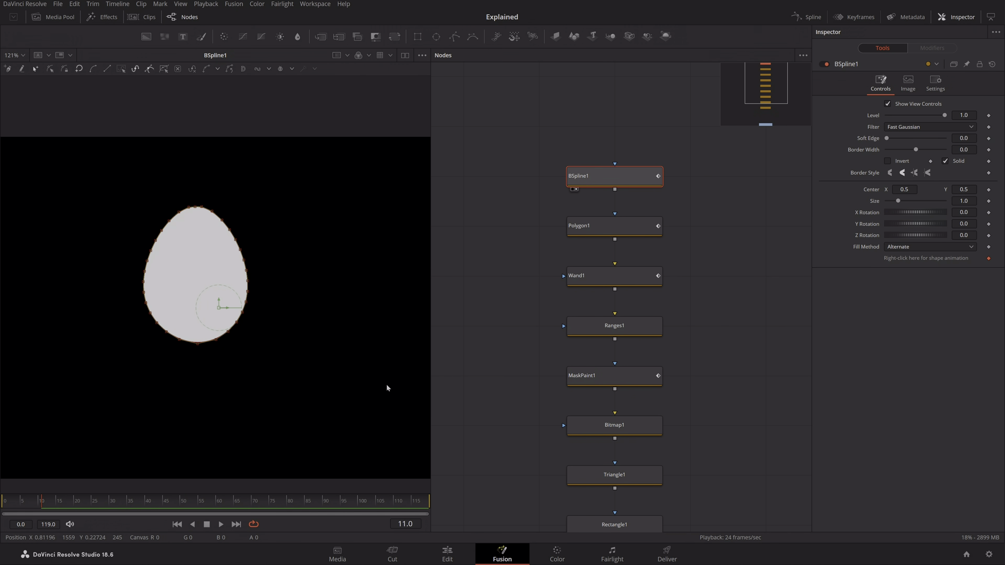
Step: Try converting BSpline1's egg outline from B-Spline to Bezier again and undo the conversions back to the original four-point outline
{"action": "right_click", "coordinate": [248, 283]}
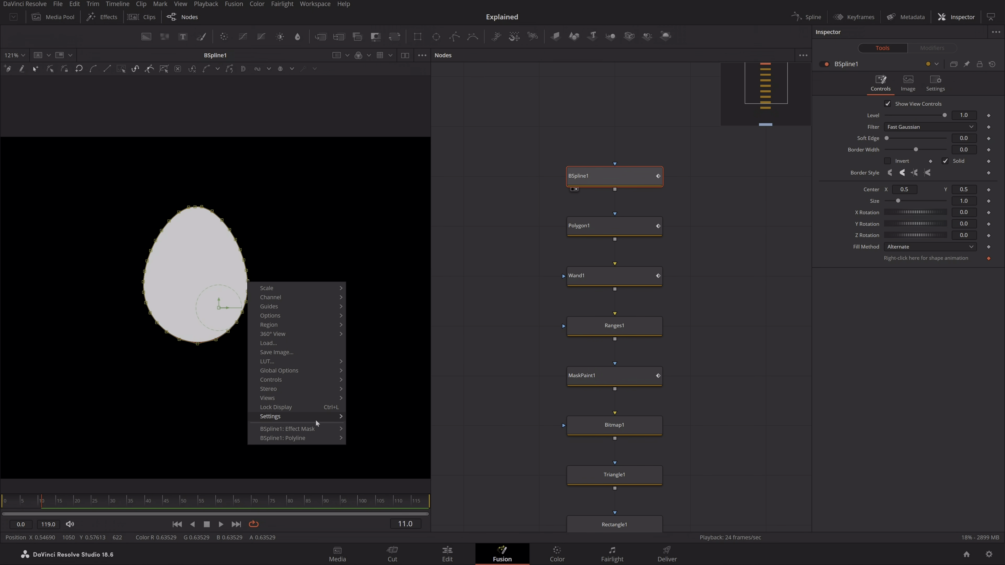
{"action": "mouse_move", "coordinate": [310, 441]}
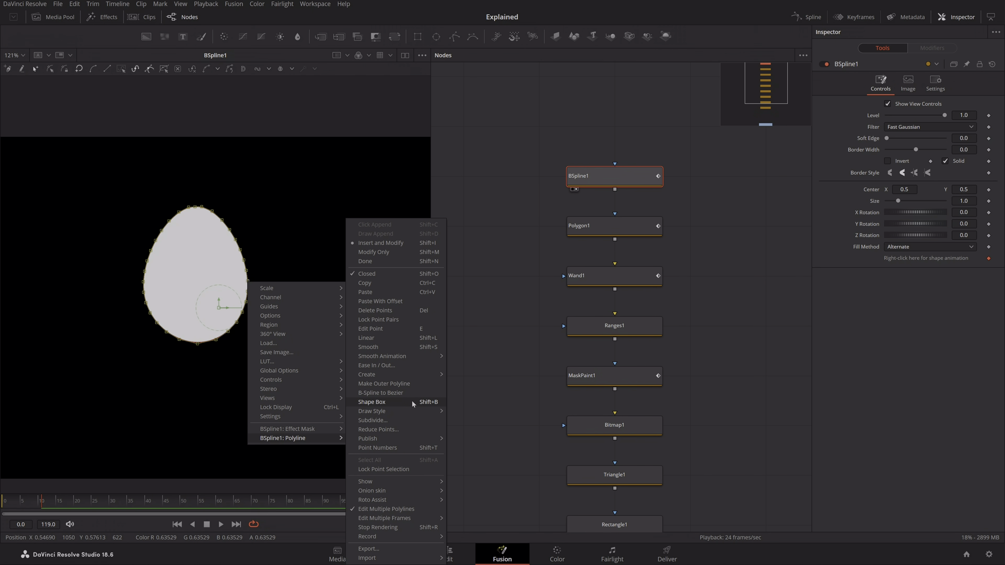
{"action": "left_click", "coordinate": [413, 393]}
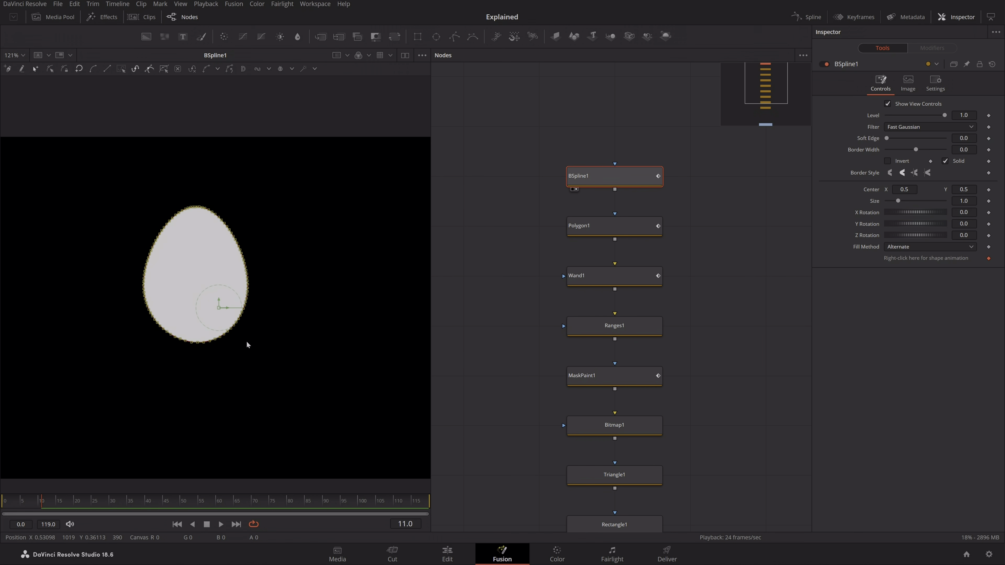
{"action": "right_click", "coordinate": [238, 324]}
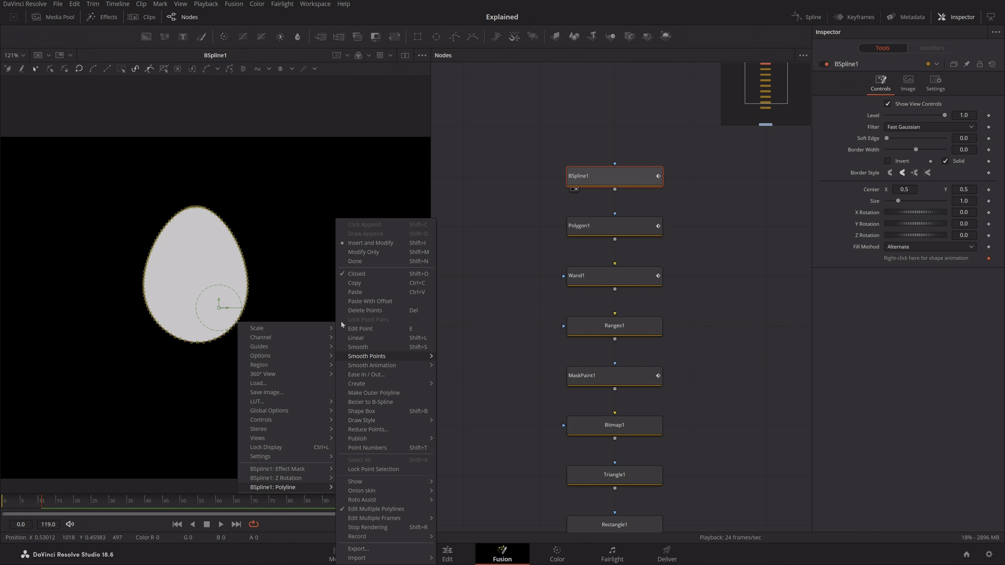
{"action": "left_click", "coordinate": [274, 215]}
{"action": "key", "text": "ctrl+z"}
{"action": "key", "text": "ctrl+z"}
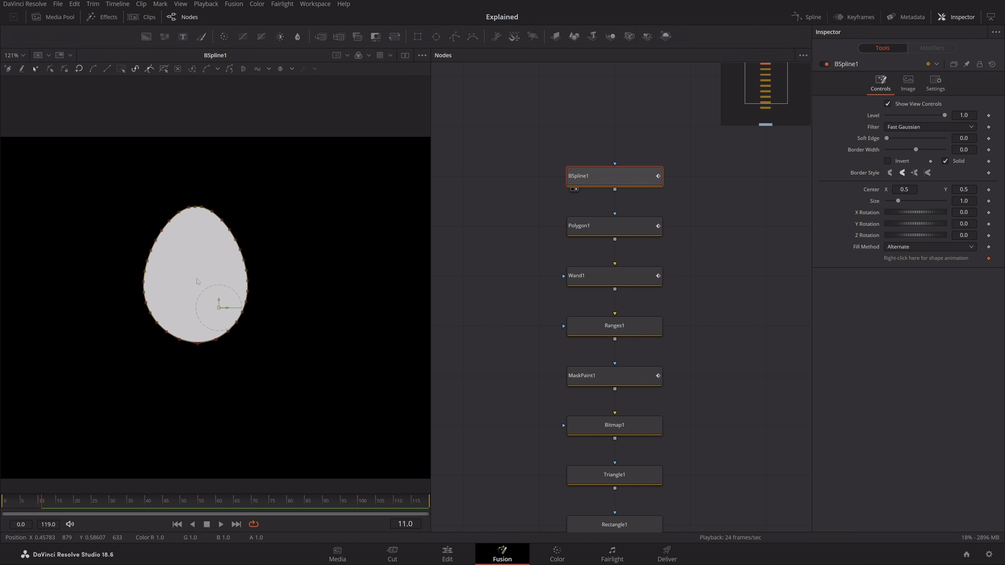
{"action": "key", "text": "ctrl+z"}
{"action": "key", "text": "ctrl+z"}
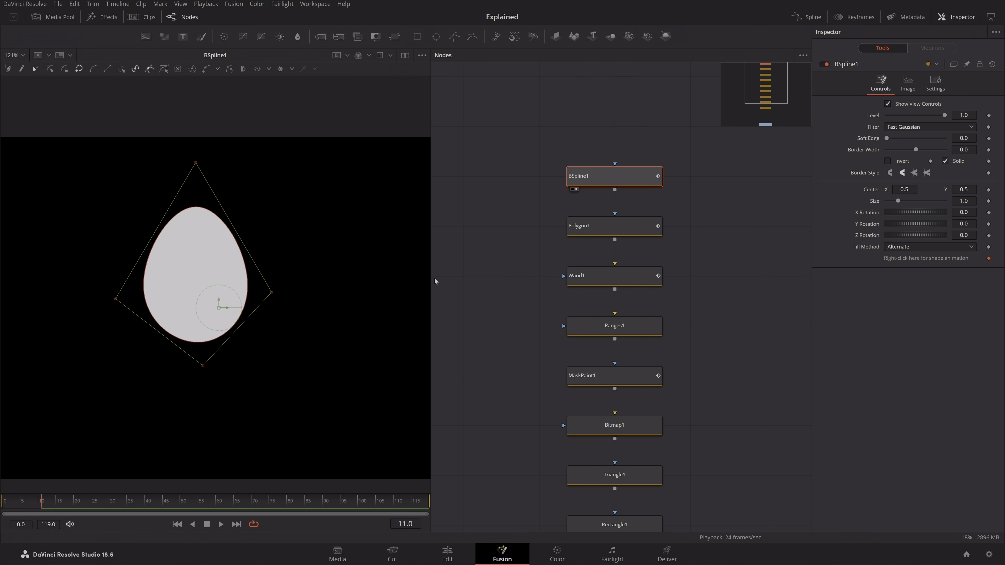
Step: Disconnect the Ellipse1 mask from MediaOut1
{"action": "left_click", "coordinate": [484, 277]}
{"action": "left_click_drag", "start_coordinate": [523, 76], "coordinate": [673, 530]}
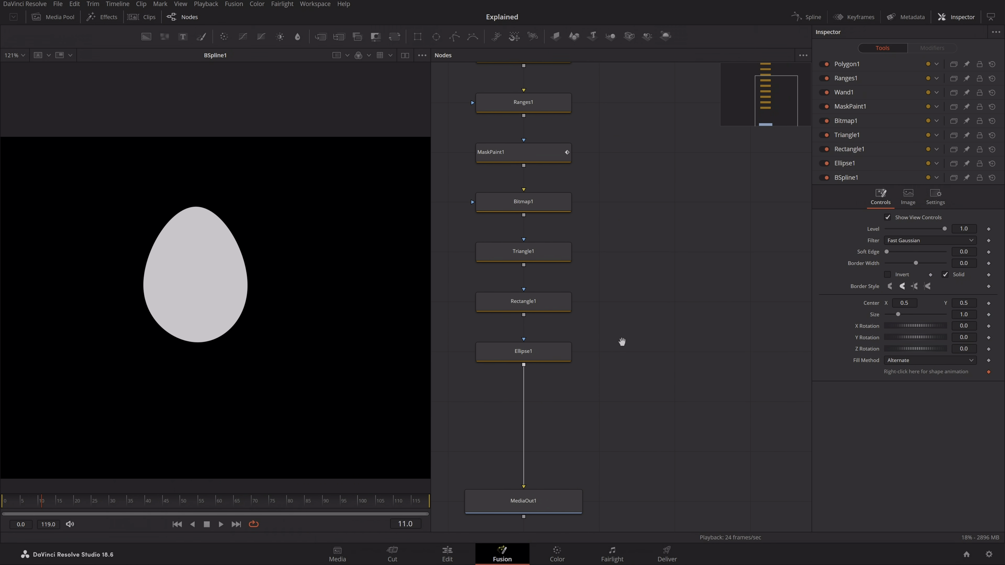
{"action": "left_click_drag", "start_coordinate": [622, 342], "coordinate": [618, 324]}
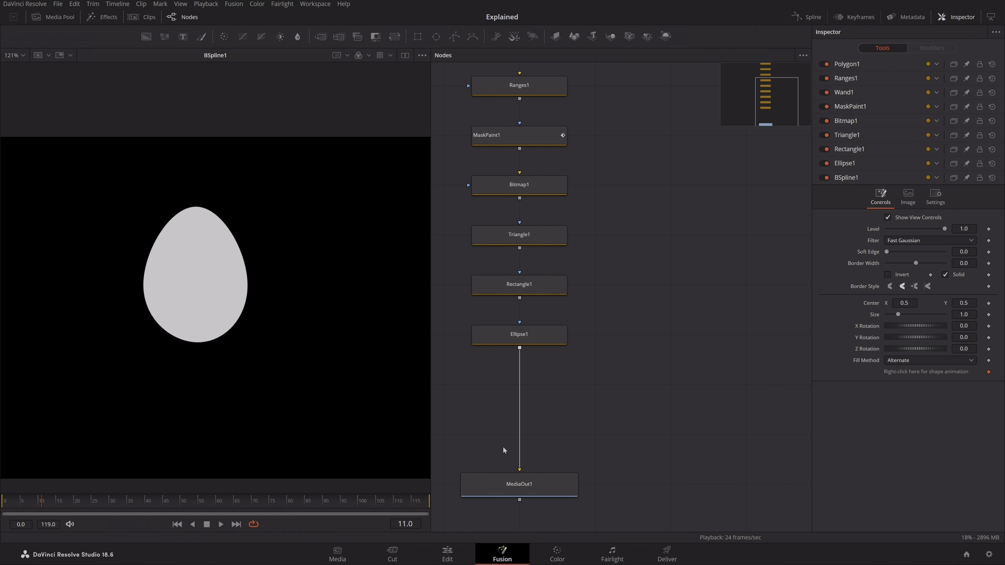
{"action": "left_click_drag", "start_coordinate": [519, 460], "coordinate": [424, 422]}
Step: Move Ellipse1 apart from the other mask nodes, just above MediaOut1, and reset its settings to default
{"action": "left_click_drag", "start_coordinate": [508, 307], "coordinate": [697, 343]}
{"action": "left_click", "coordinate": [890, 94]}
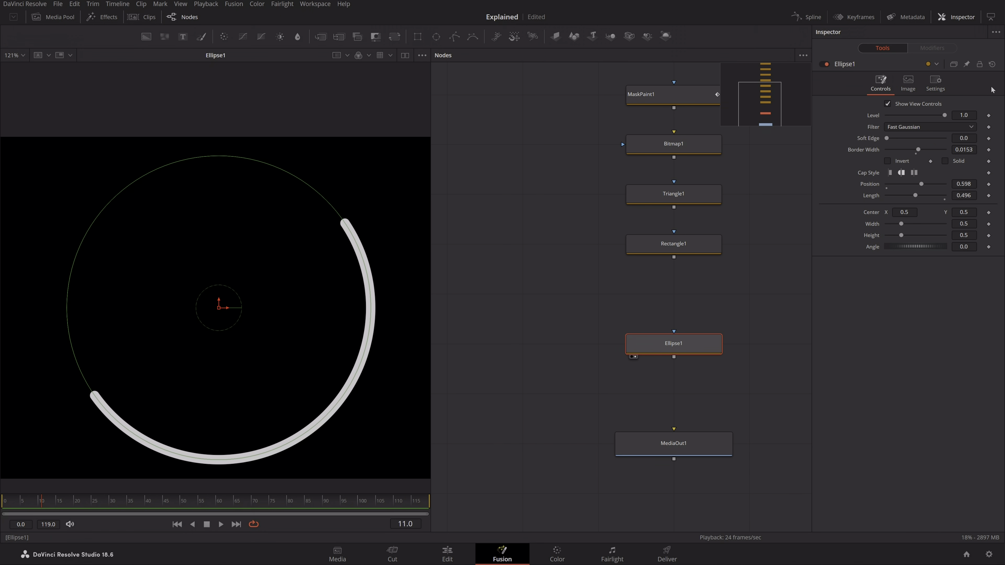
{"action": "left_click", "coordinate": [992, 64]}
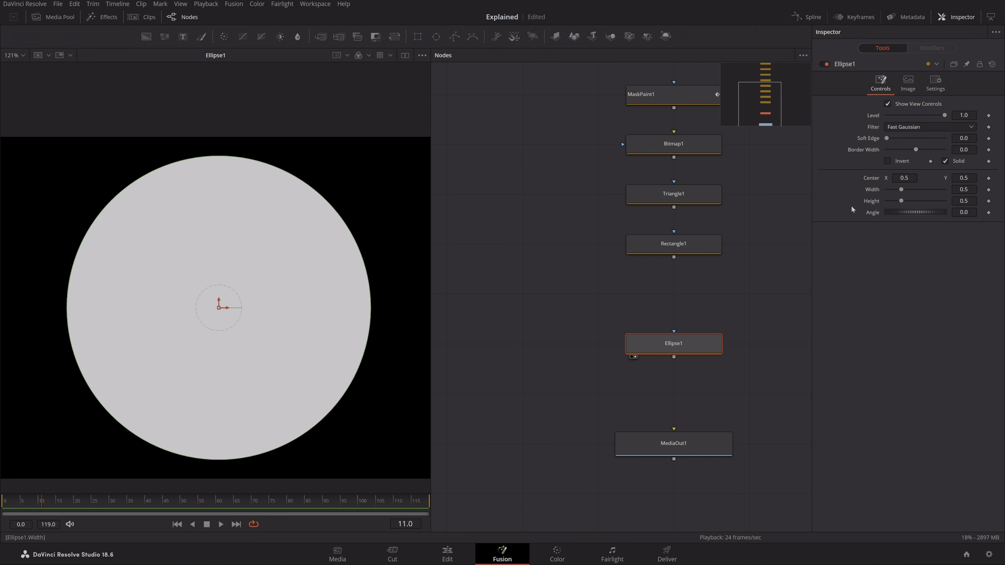
Step: Place Rectangle1 between Ellipse1 and MediaOut1, connect Ellipse1's output to it, and show Rectangle1 in the viewer
{"action": "left_click_drag", "start_coordinate": [704, 250], "coordinate": [697, 398]}
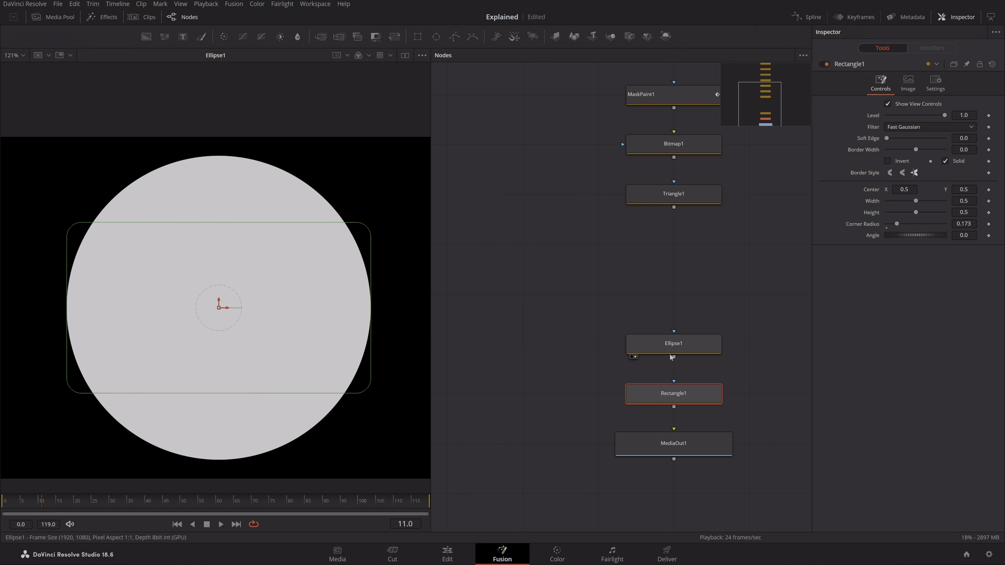
{"action": "mouse_move", "coordinate": [674, 357]}
{"action": "left_mouse_down"}
{"action": "mouse_move", "coordinate": [674, 386]}
{"action": "mouse_move", "coordinate": [688, 400]}
{"action": "left_mouse_up"}
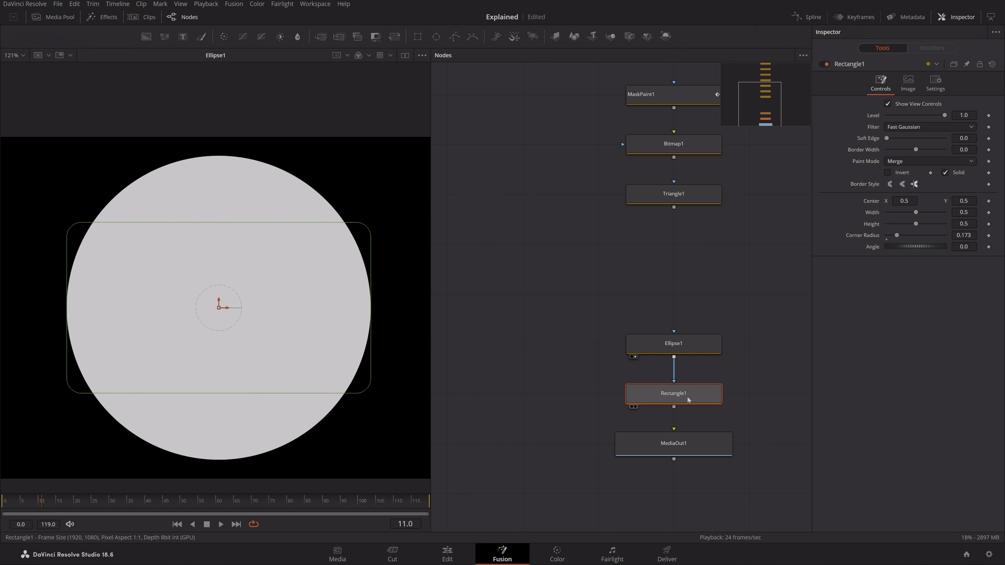
{"action": "key", "text": "1"}
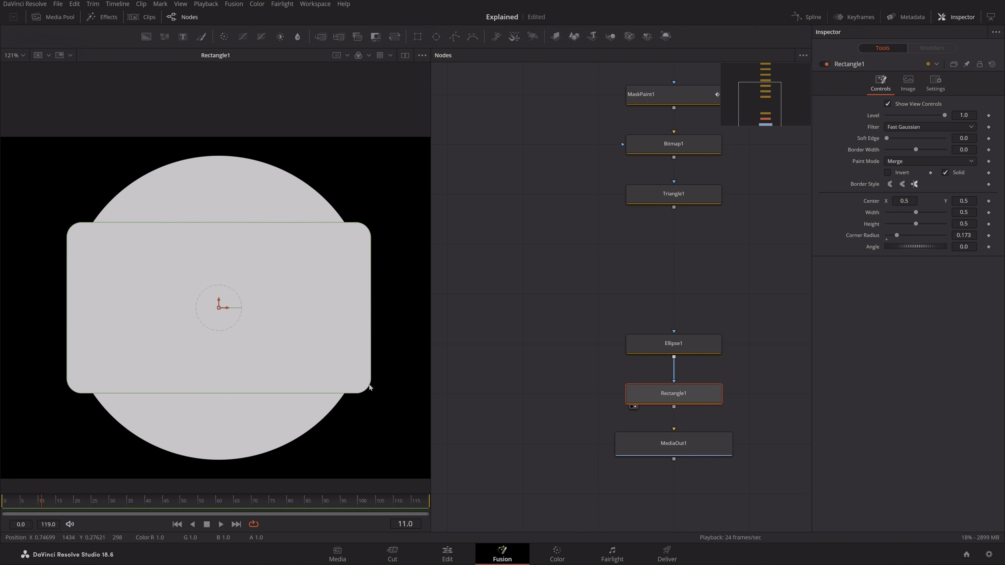
Step: Resize Rectangle1 to a width of about 0.76 and a height of about 0.33
{"action": "left_click_drag", "start_coordinate": [369, 387], "coordinate": [452, 355]}
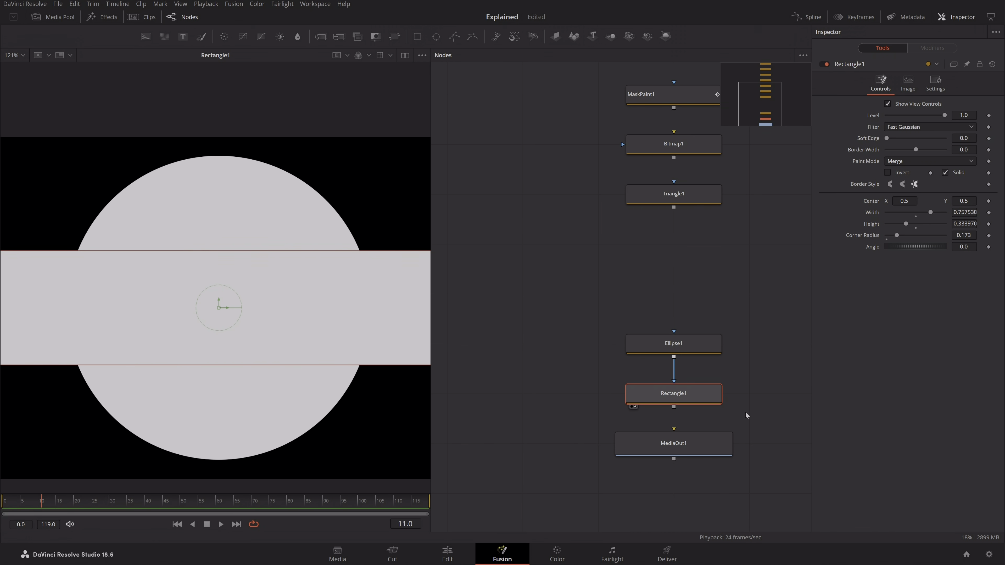
{"action": "left_click", "coordinate": [745, 298]}
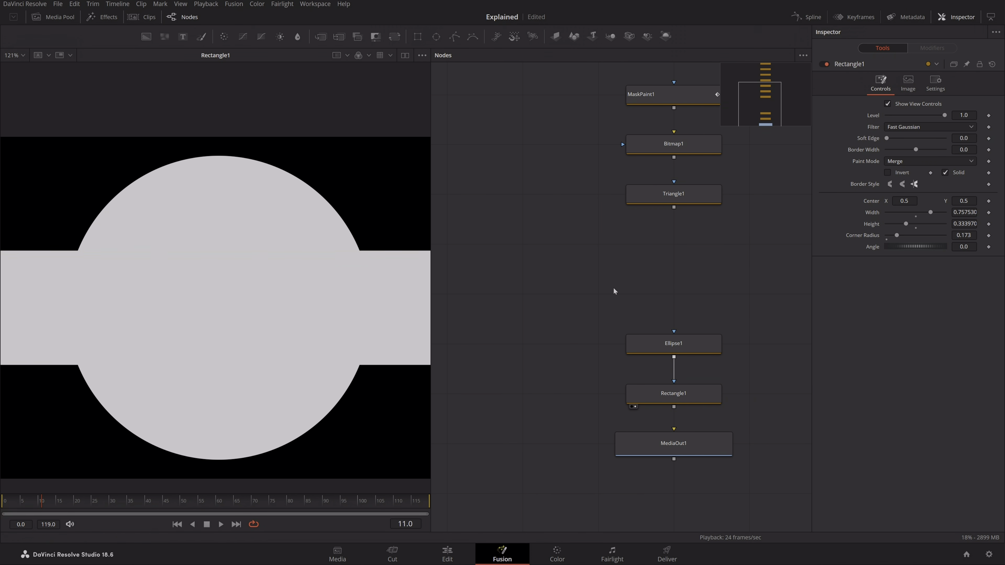
Step: Set Rectangle1's Paint Mode to Subtract and move its center to about X 0.82, Y 0.64
{"action": "left_click", "coordinate": [659, 396]}
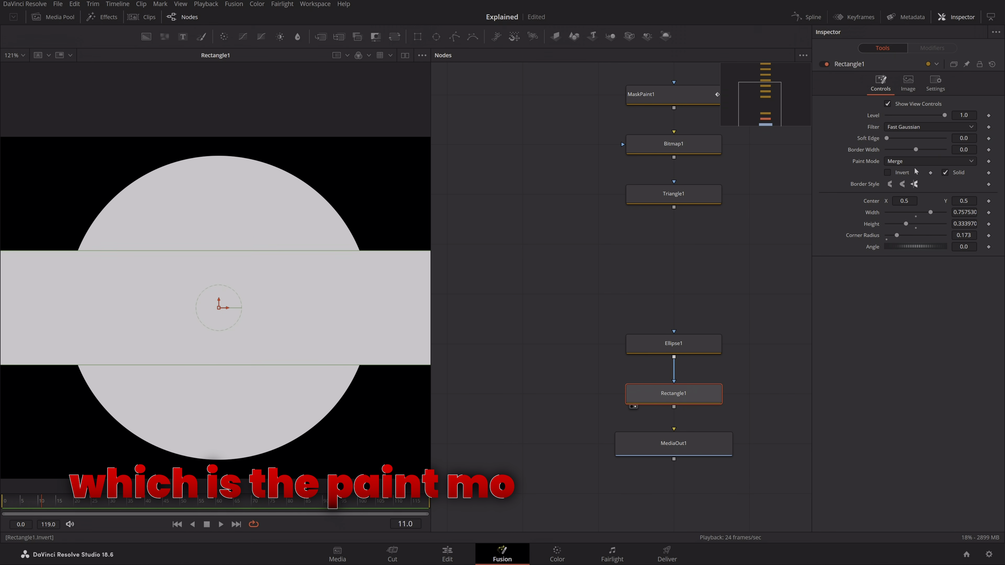
{"action": "left_click", "coordinate": [946, 162]}
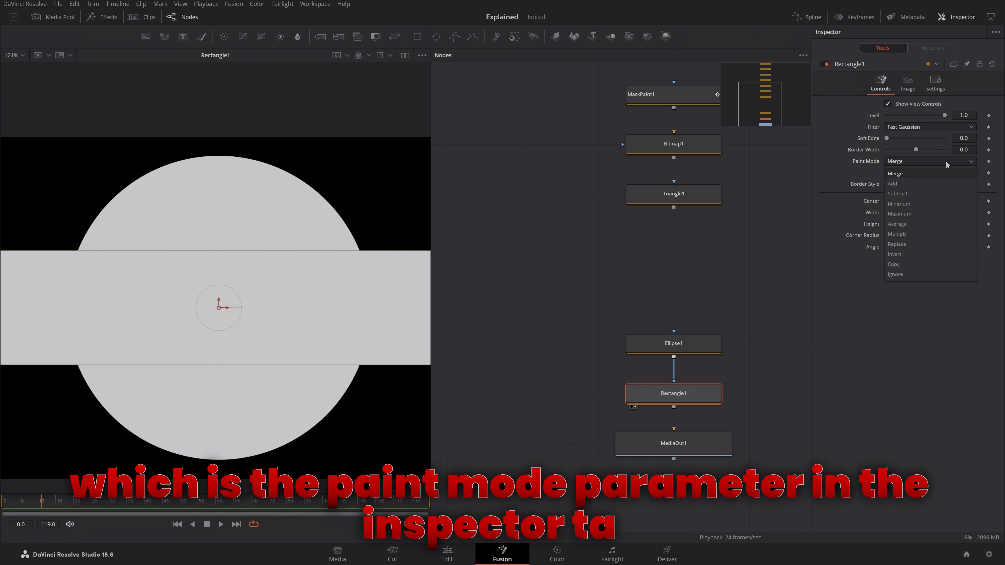
{"action": "left_click", "coordinate": [917, 162]}
{"action": "left_click", "coordinate": [916, 162]}
{"action": "left_click", "coordinate": [917, 162]}
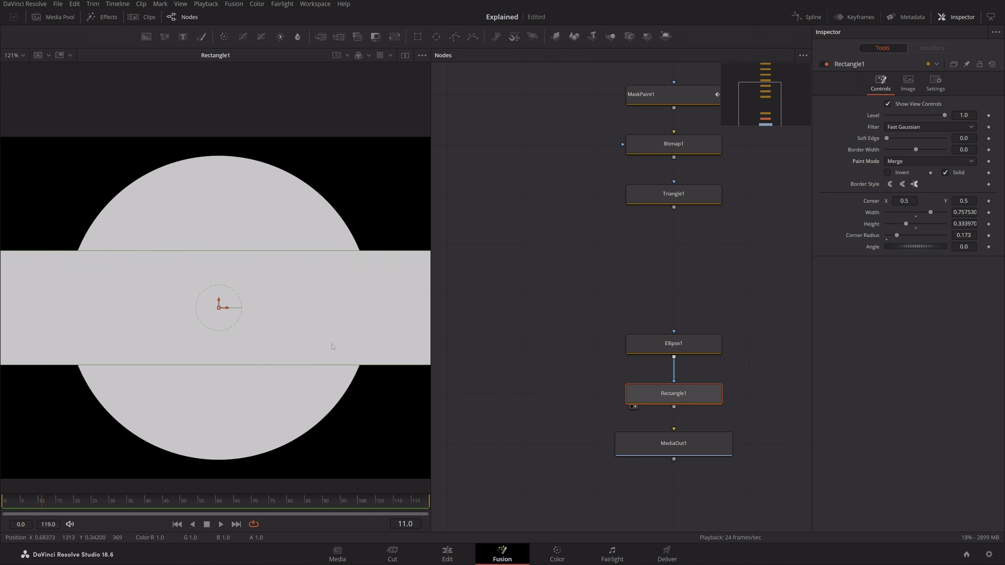
{"action": "left_click", "coordinate": [929, 159]}
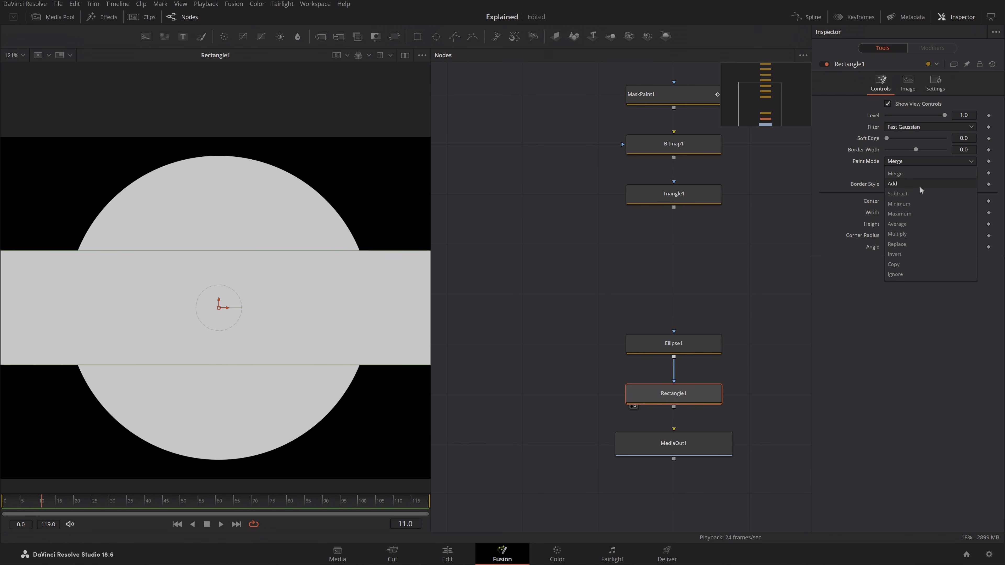
{"action": "left_click", "coordinate": [918, 196]}
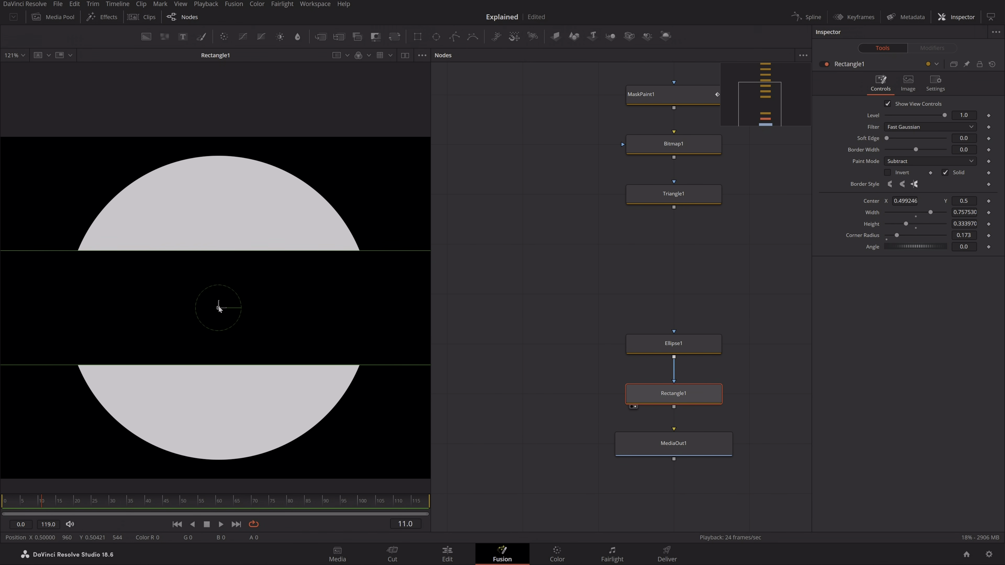
{"action": "left_click_drag", "start_coordinate": [219, 308], "coordinate": [414, 259]}
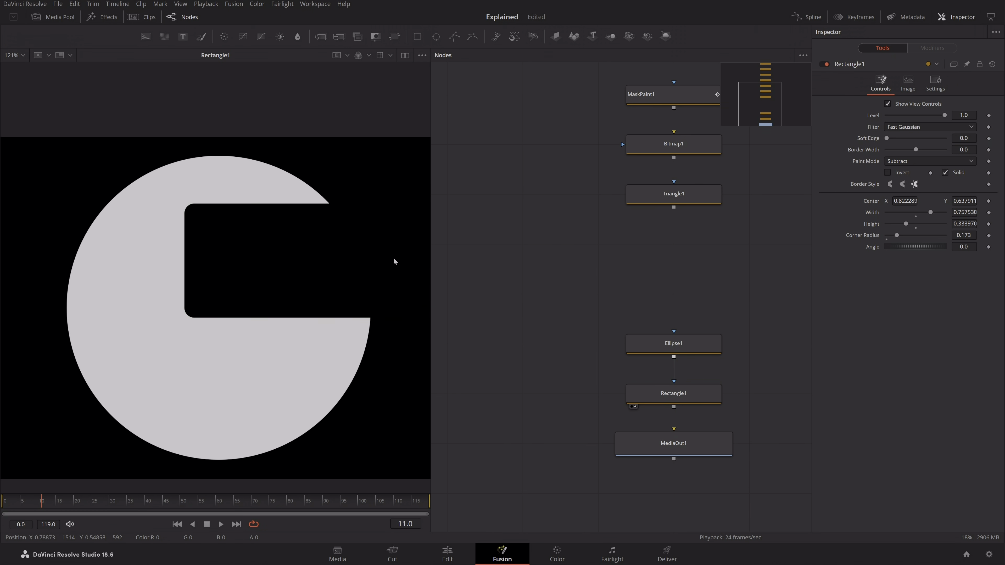
Step: Set Rectangle1's Paint Mode to Minimum and deselect the node to inspect the combined mask
{"action": "left_click", "coordinate": [697, 394]}
{"action": "left_click", "coordinate": [926, 161]}
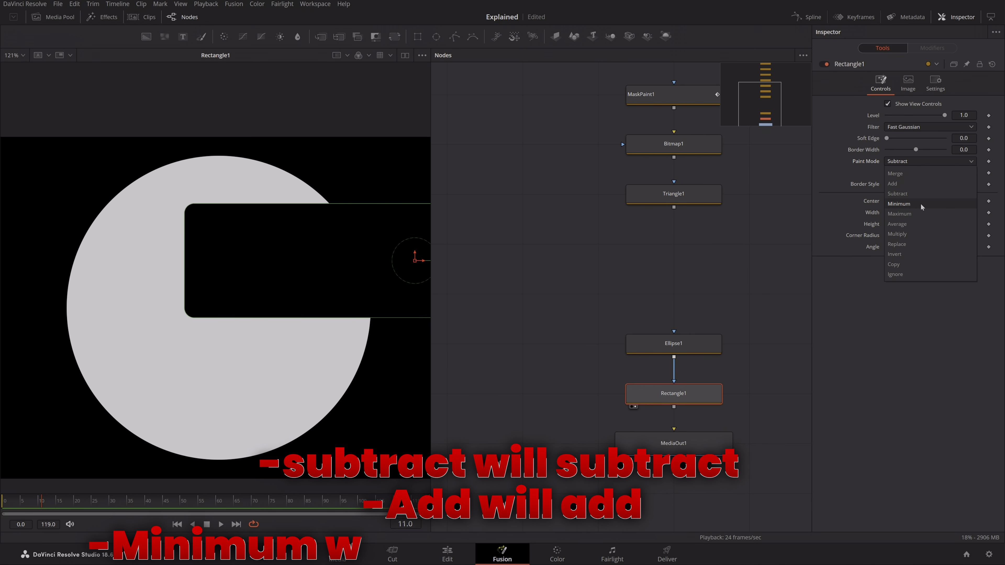
{"action": "left_click", "coordinate": [934, 161]}
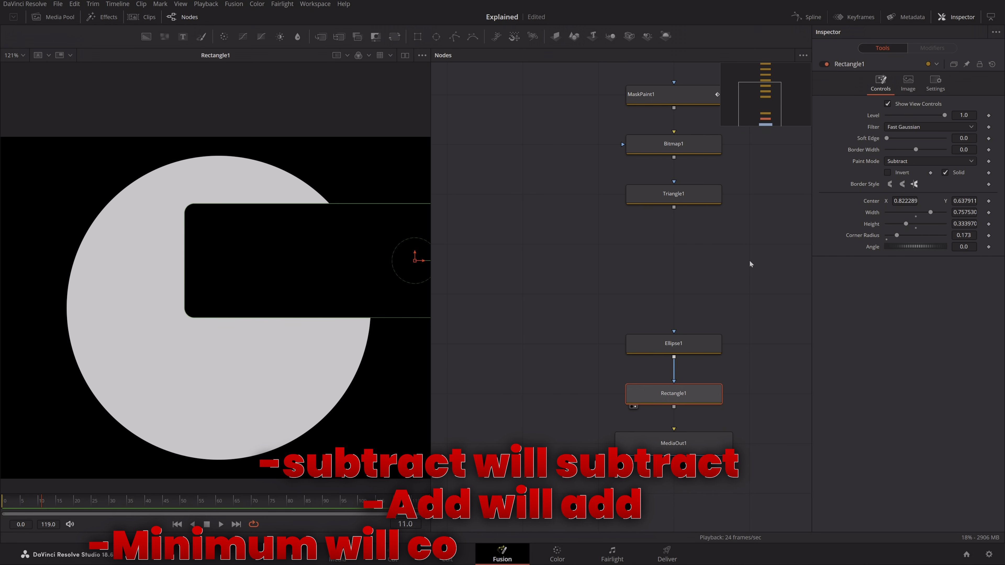
{"action": "left_click", "coordinate": [934, 161]}
{"action": "left_click", "coordinate": [927, 199]}
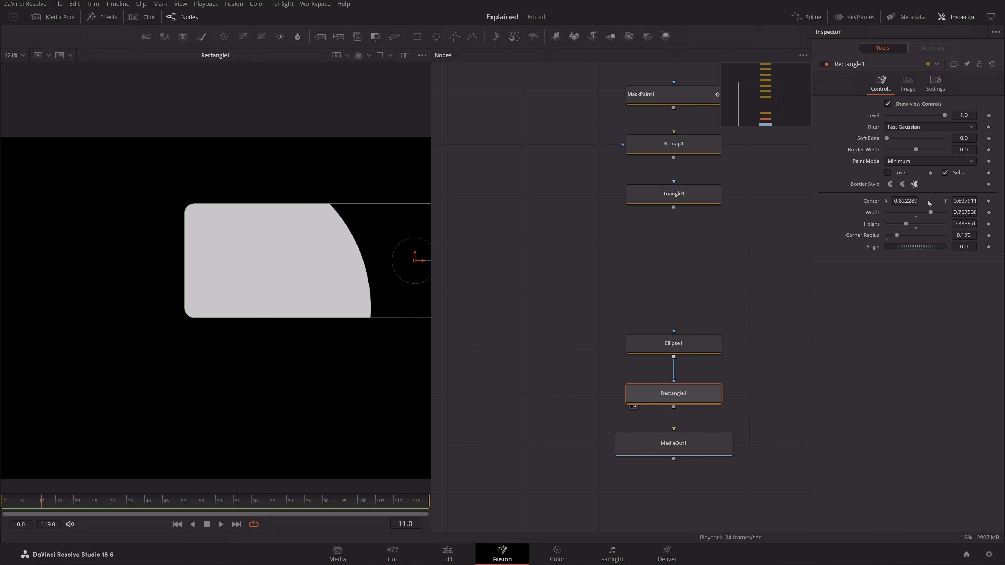
{"action": "left_click", "coordinate": [757, 278]}
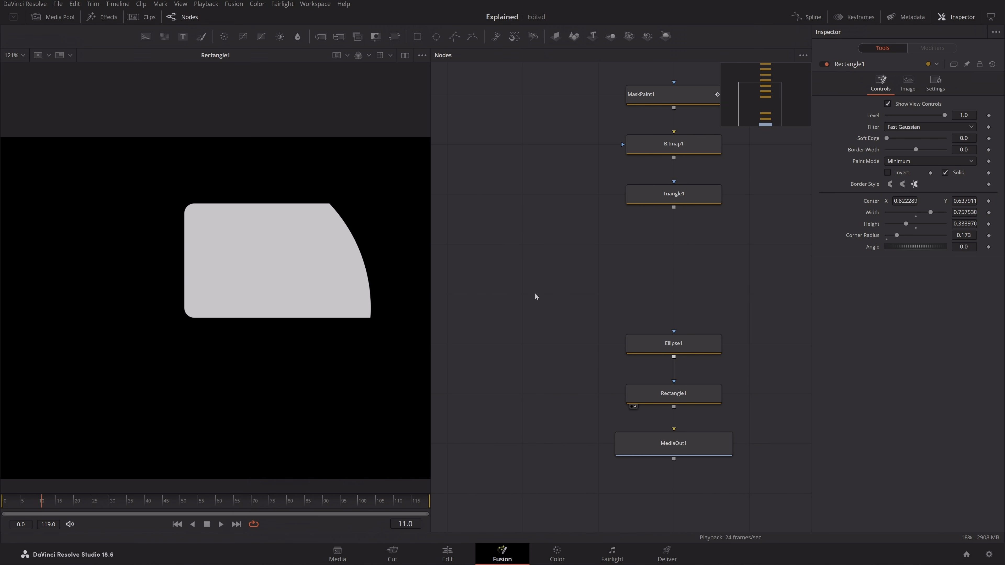
Step: Switch Rectangle1's Paint Mode to Maximum and view the combined shape without the on-screen controls
{"action": "left_click", "coordinate": [682, 401]}
{"action": "left_click_drag", "start_coordinate": [348, 317], "coordinate": [358, 399]}
{"action": "mouse_move", "coordinate": [414, 261]}
{"action": "left_mouse_down"}
{"action": "mouse_move", "coordinate": [168, 308]}
{"action": "mouse_move", "coordinate": [78, 263]}
{"action": "mouse_move", "coordinate": [190, 336]}
{"action": "left_mouse_up"}
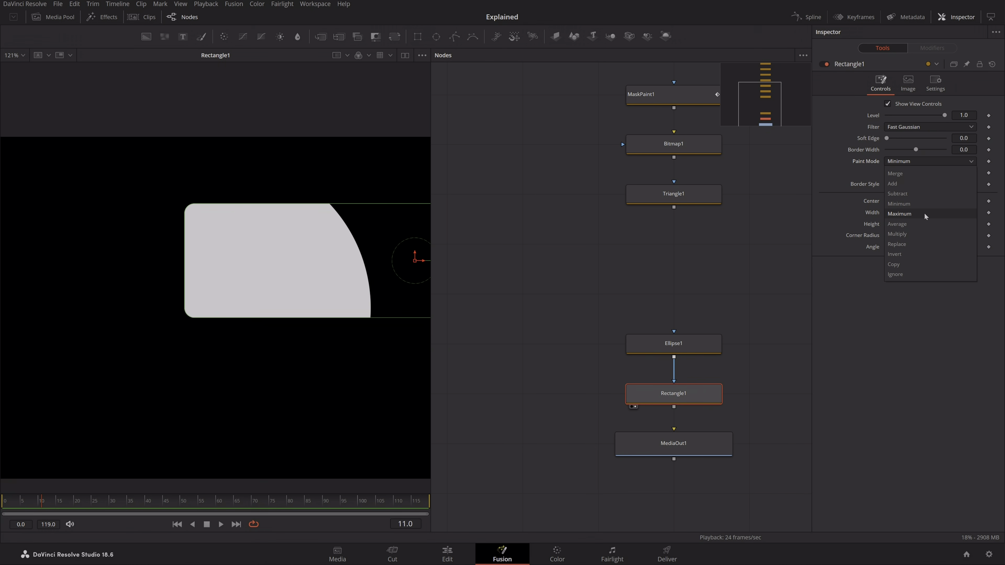
{"action": "left_click", "coordinate": [924, 214]}
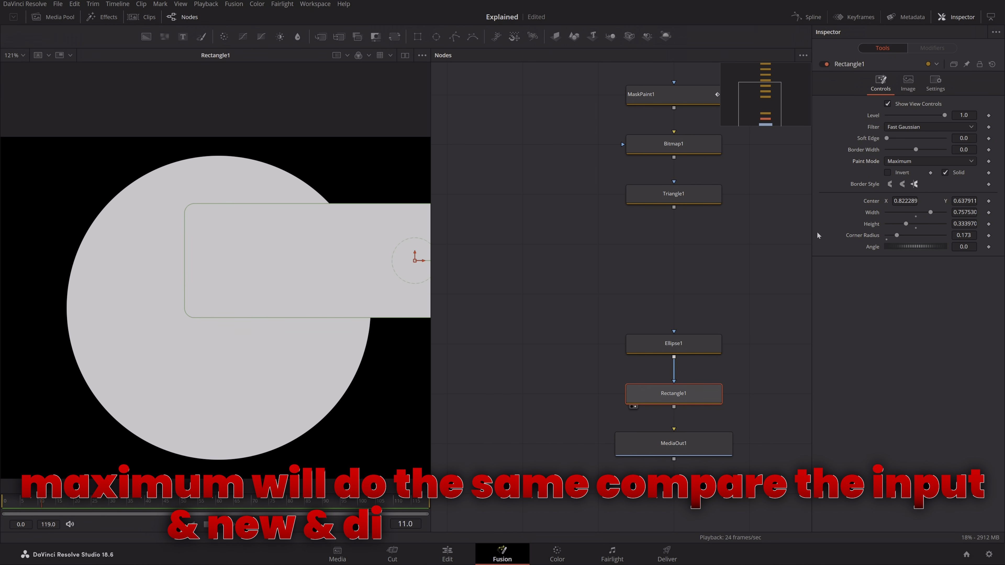
{"action": "left_click", "coordinate": [573, 333]}
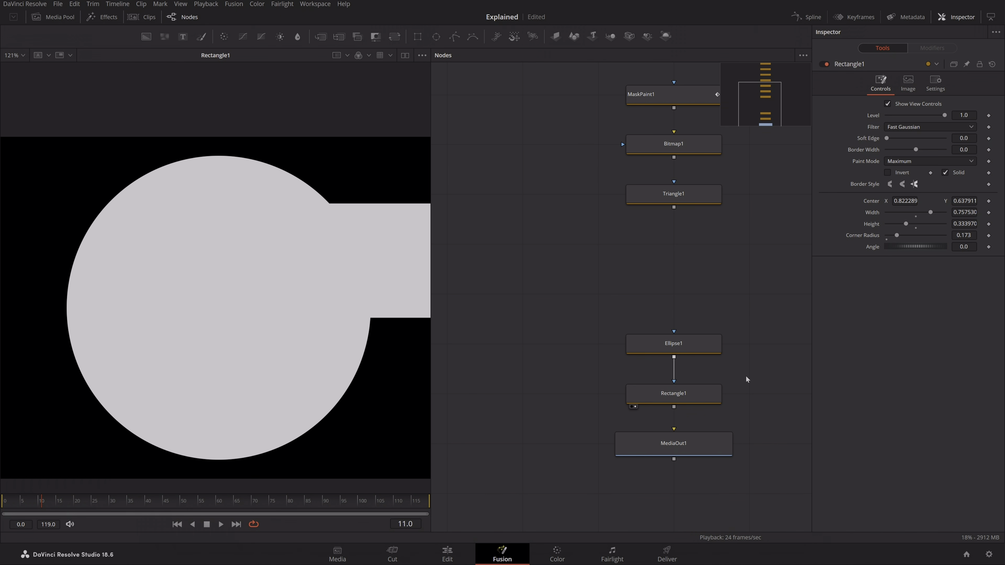
Step: Try the Average and Multiply Paint Modes on Rectangle1 in turn
{"action": "left_click", "coordinate": [919, 162]}
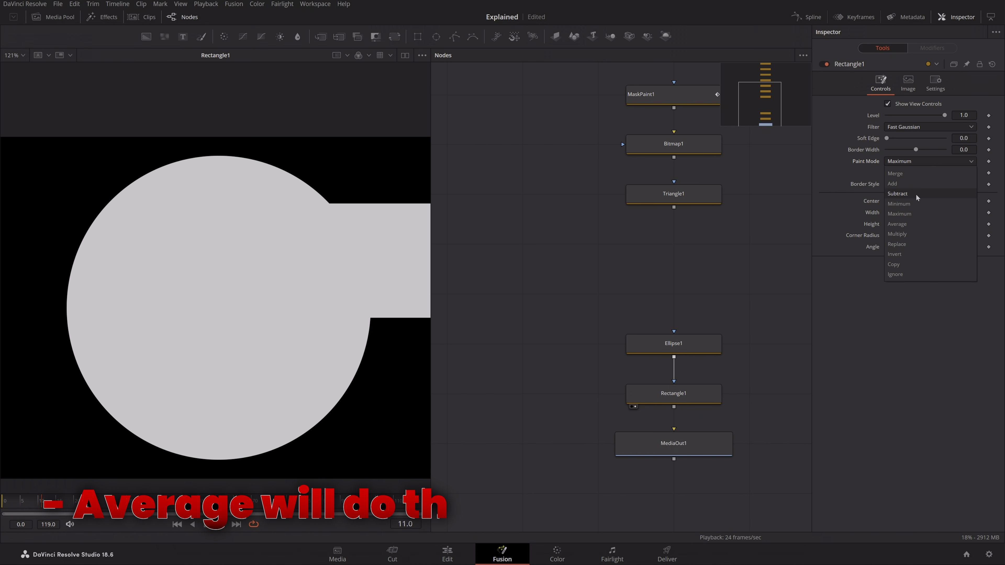
{"action": "left_click", "coordinate": [910, 225]}
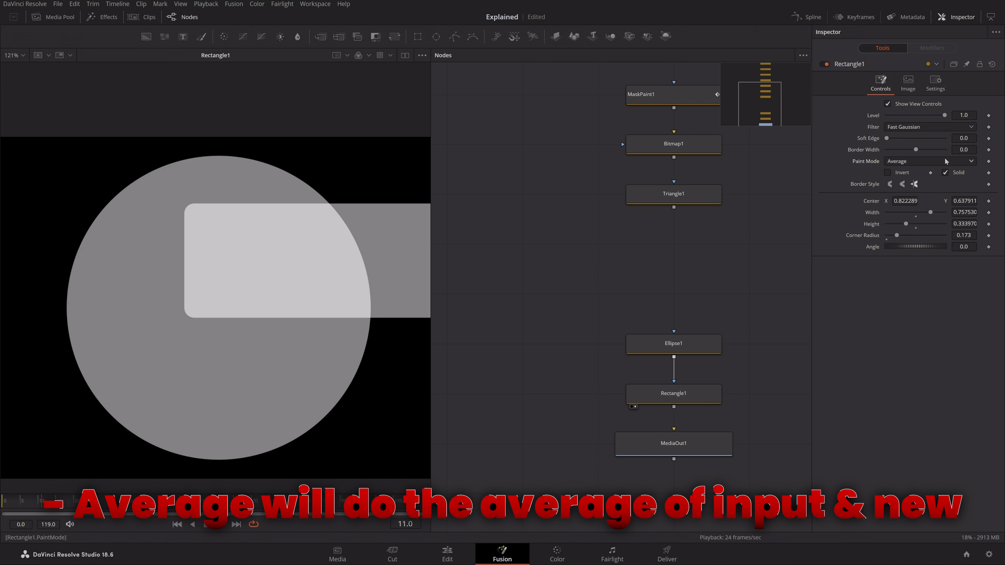
{"action": "left_click", "coordinate": [944, 159]}
{"action": "left_click", "coordinate": [921, 233]}
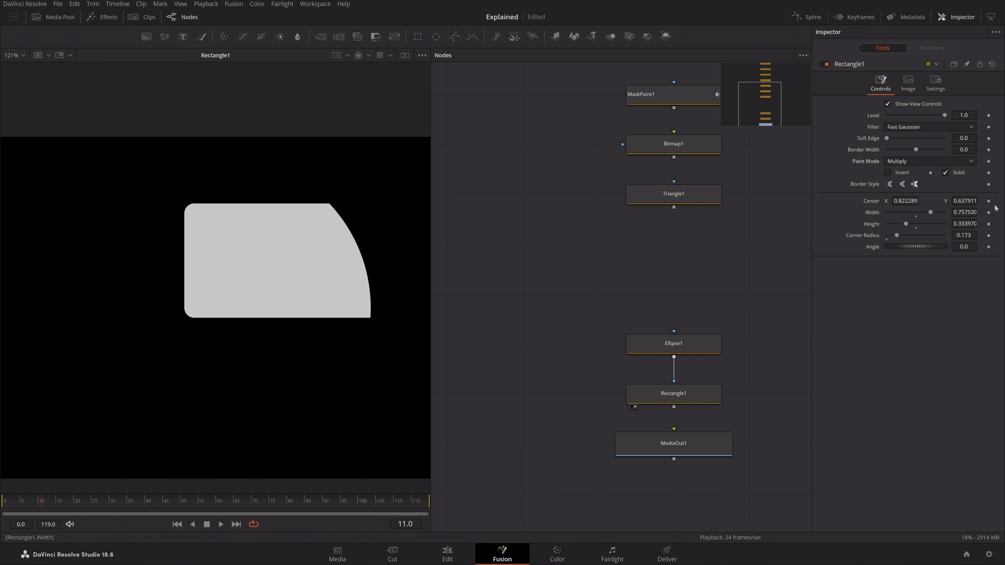
Step: Set Rectangle1's Paint Mode to Invert and move the rectangle back horizontally to the middle of the circle
{"action": "left_click", "coordinate": [926, 160]}
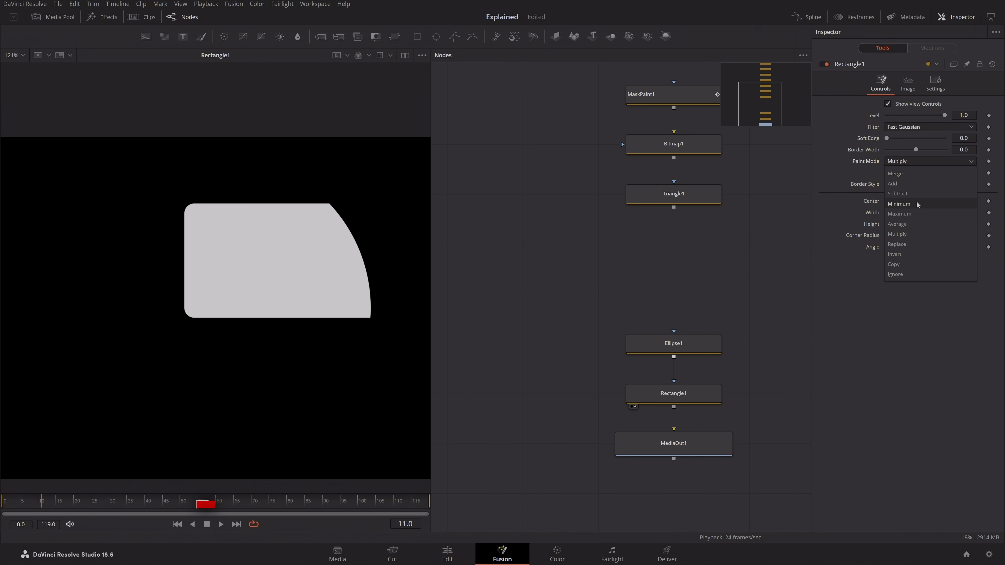
{"action": "left_click", "coordinate": [906, 254]}
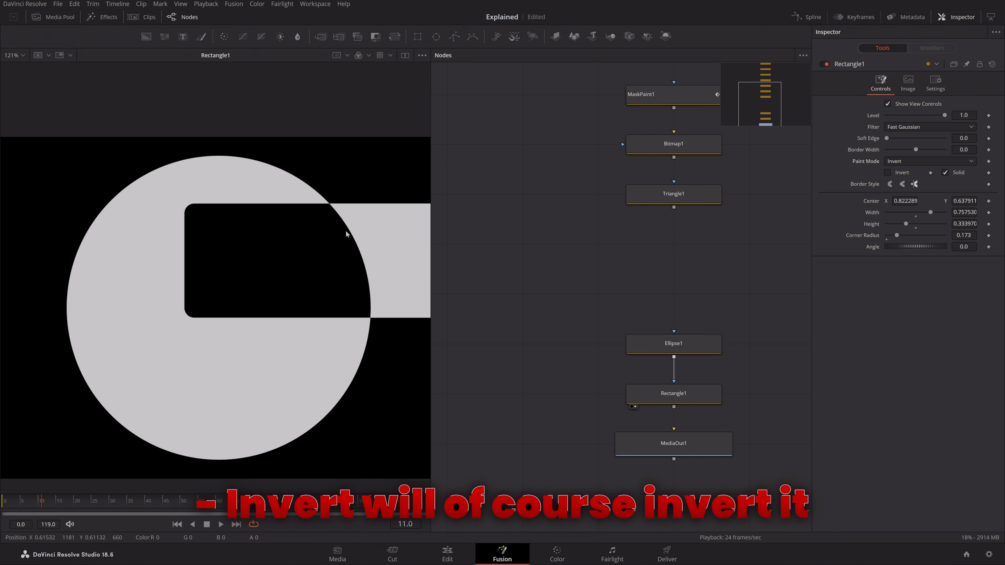
{"action": "left_click", "coordinate": [705, 404]}
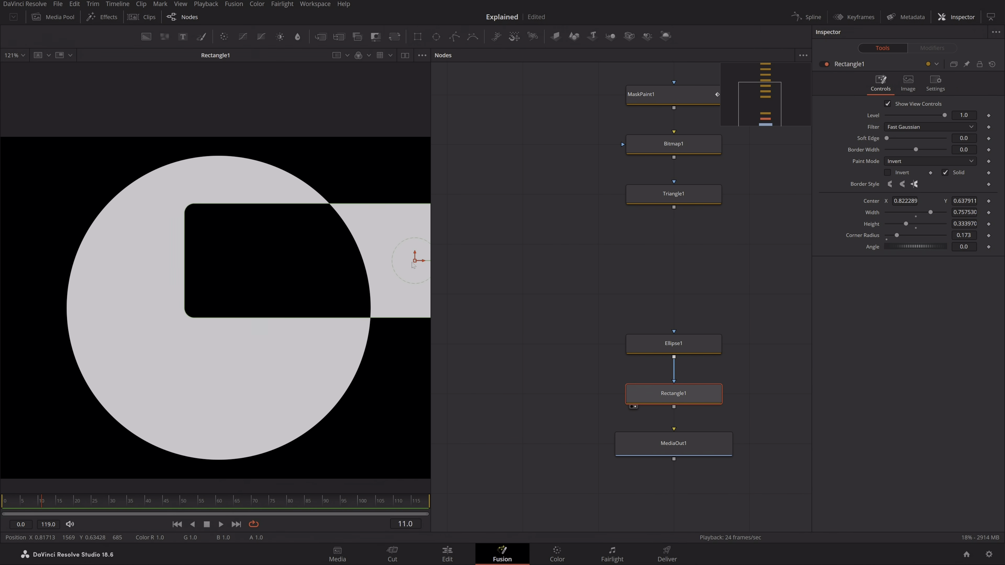
{"action": "left_click_drag", "start_coordinate": [413, 265], "coordinate": [222, 265]}
Step: Set Rectangle1's Paint Mode to Replace and move the rectangle to about X 0.78, Y 0.67
{"action": "left_click", "coordinate": [890, 161]}
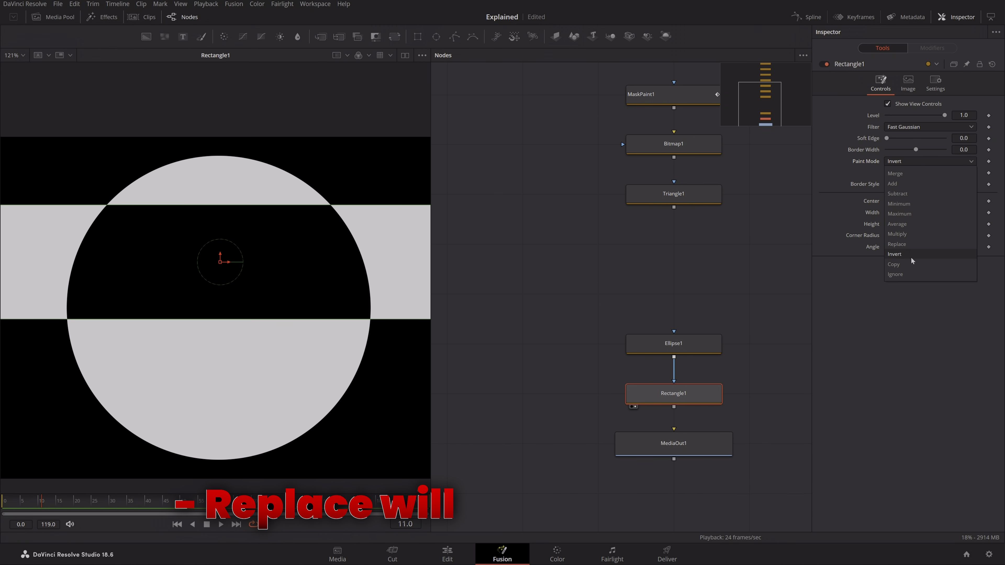
{"action": "left_click", "coordinate": [921, 245]}
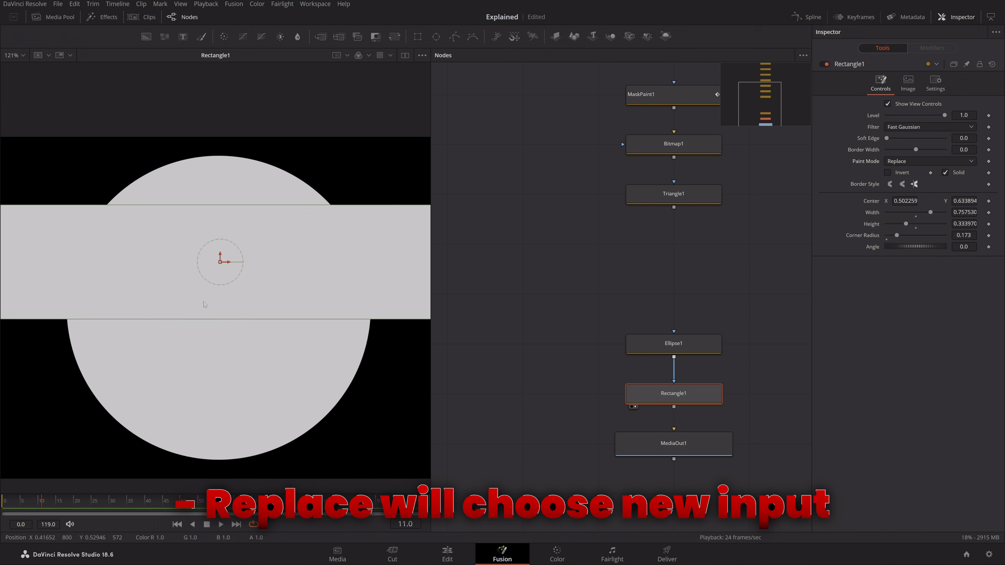
{"action": "left_click_drag", "start_coordinate": [220, 261], "coordinate": [390, 251]}
Step: Try the Copy and Ignore Paint Modes on Rectangle1 in turn
{"action": "left_click", "coordinate": [910, 161]}
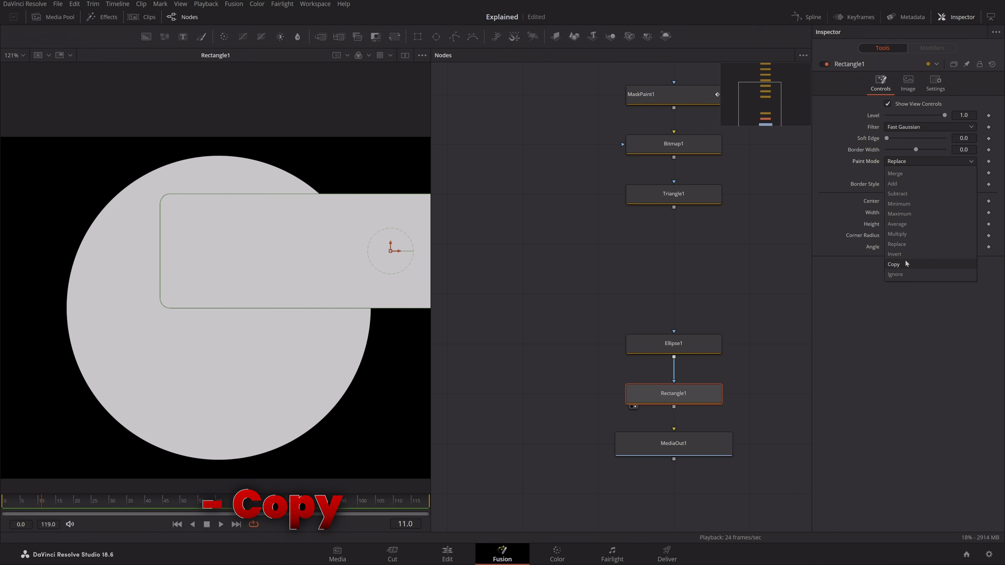
{"action": "left_click", "coordinate": [907, 262]}
{"action": "left_click", "coordinate": [909, 161]}
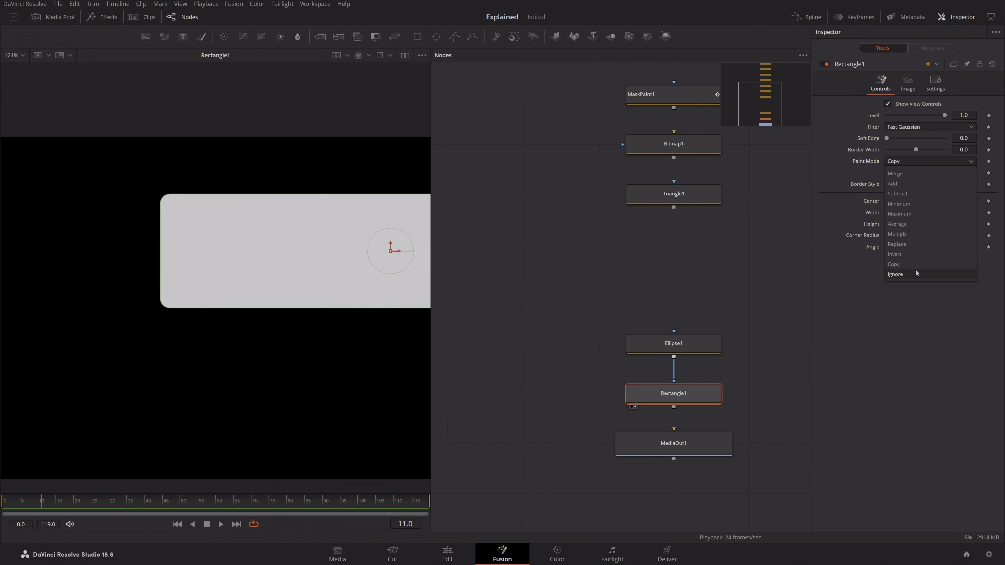
{"action": "left_click", "coordinate": [909, 270]}
Step: Set Rectangle1's Border Width to 0.02 and its Paint Mode to Subtract
{"action": "left_click_drag", "start_coordinate": [916, 150], "coordinate": [918, 150]}
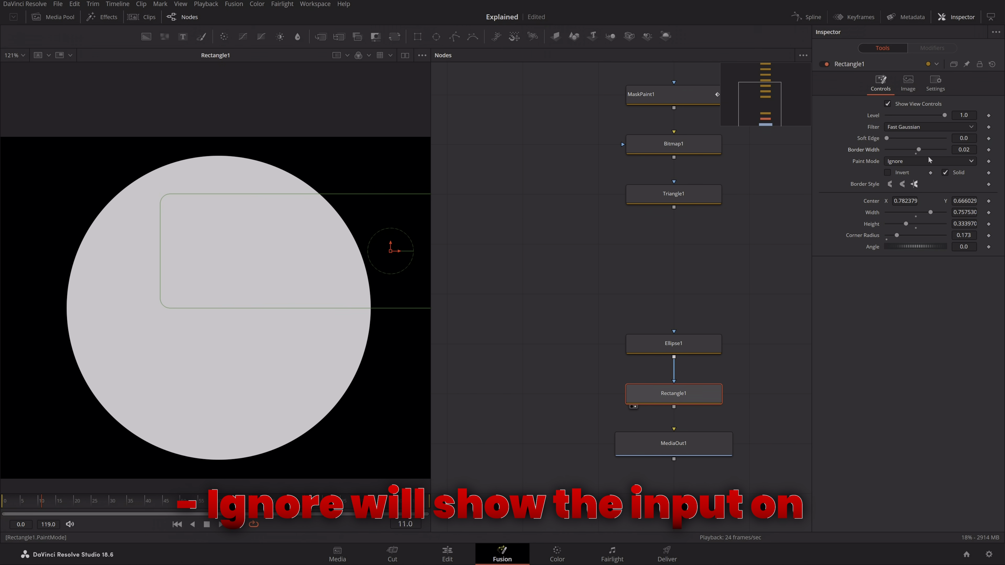
{"action": "left_click", "coordinate": [917, 163]}
{"action": "left_click", "coordinate": [913, 196]}
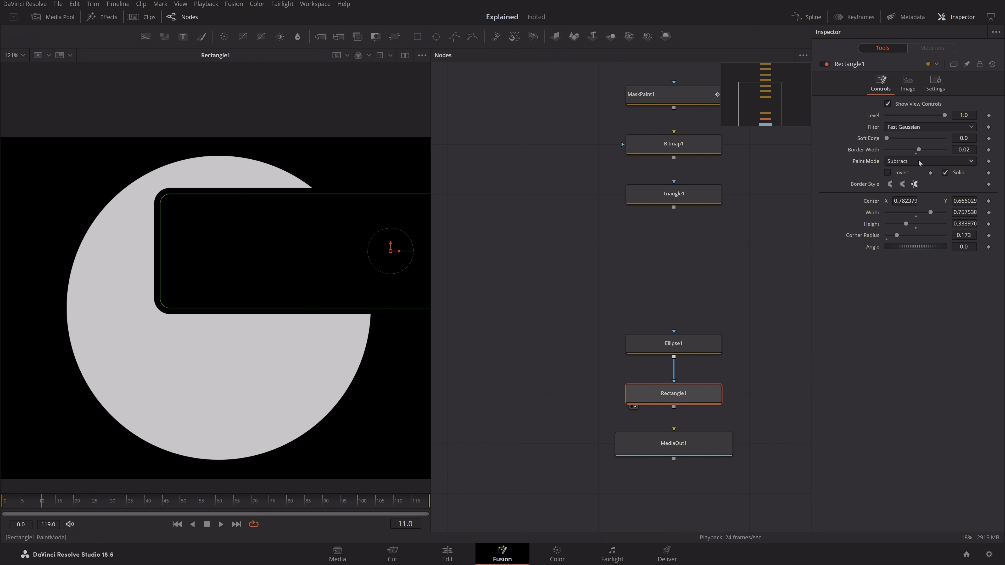
Step: Try a soft edge on the subtracted rectangle, compare with Ellipse1's settings, and return Rectangle1's Soft Edge and Border Width to 0.0
{"action": "left_click_drag", "start_coordinate": [918, 150], "coordinate": [889, 140]}
{"action": "left_click", "coordinate": [703, 337]}
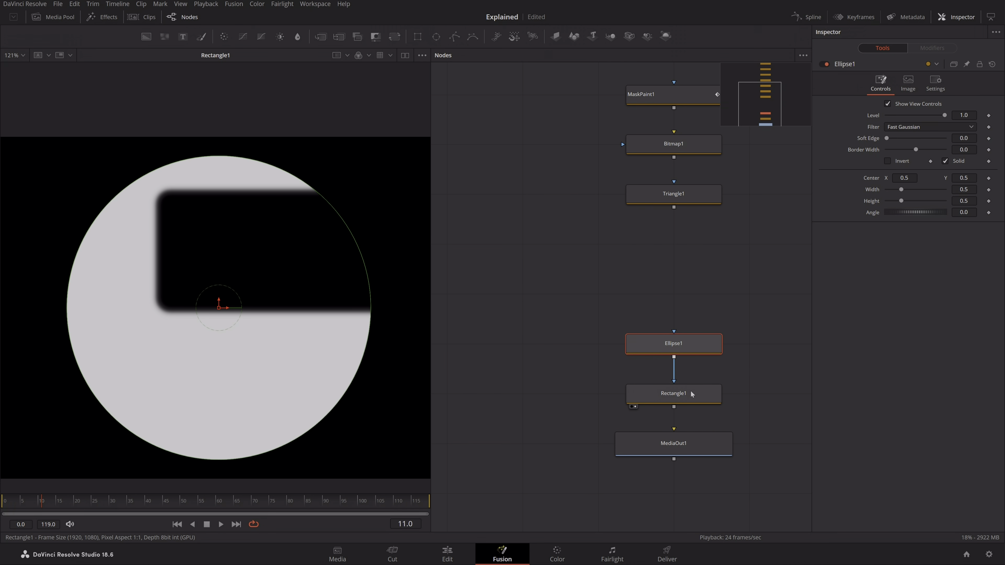
{"action": "left_click", "coordinate": [700, 396]}
{"action": "mouse_move", "coordinate": [918, 150]}
{"action": "left_mouse_down"}
{"action": "mouse_move", "coordinate": [905, 151]}
{"action": "mouse_move", "coordinate": [919, 154]}
{"action": "left_mouse_up"}
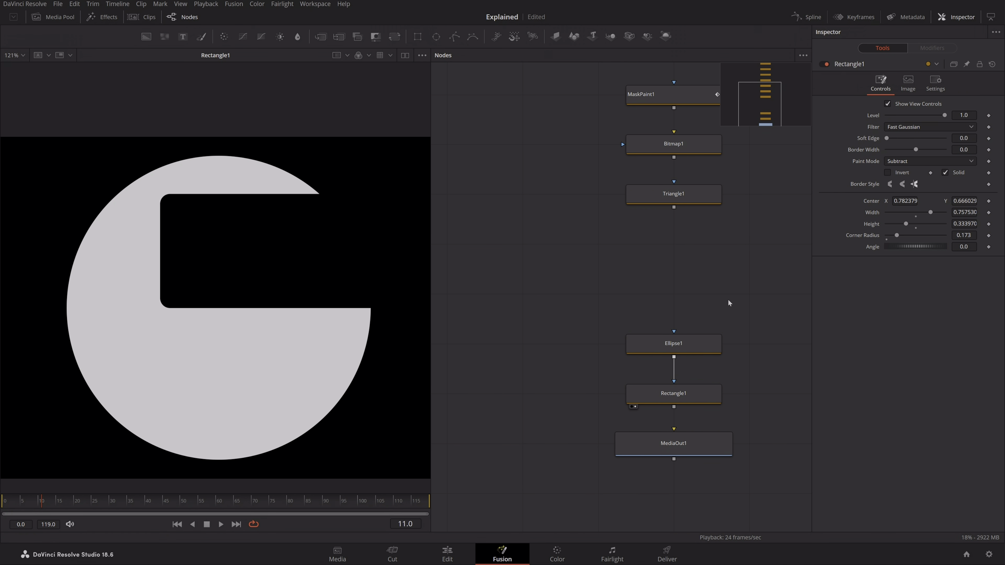
Step: View Polygon1 and box-select all the points of the fish shape, finishing with the selection cleared
{"action": "scroll", "coordinate": [728, 300], "scroll_direction": "up", "scroll_amount": 10}
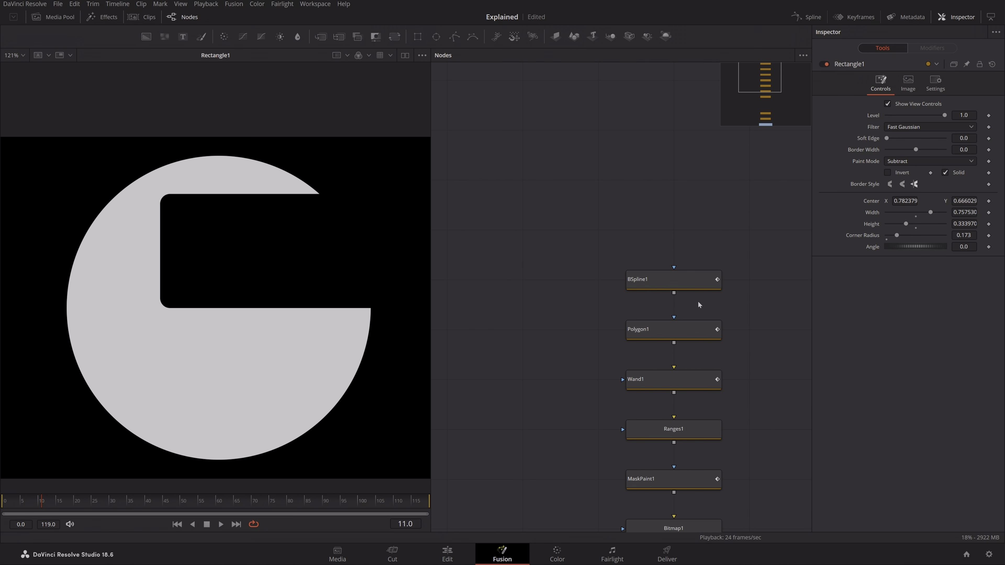
{"action": "left_click", "coordinate": [692, 339]}
{"action": "key", "text": "1"}
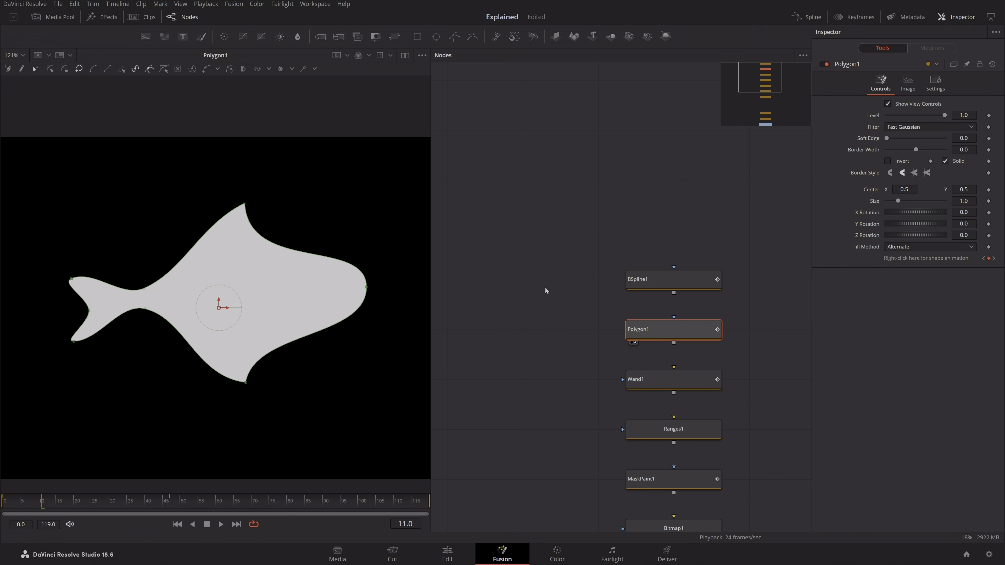
{"action": "left_click_drag", "start_coordinate": [631, 329], "coordinate": [370, 448]}
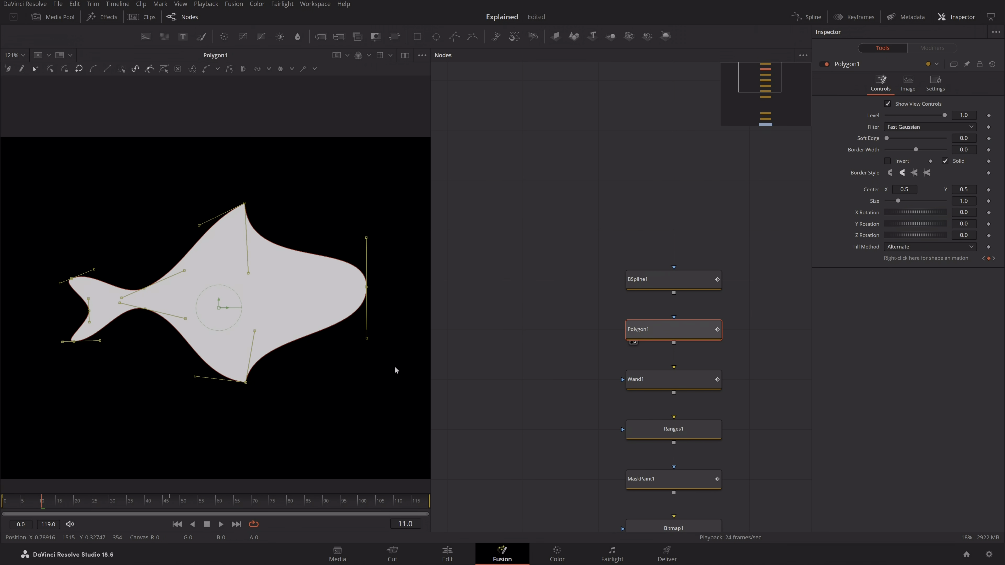
{"action": "left_click", "coordinate": [364, 379]}
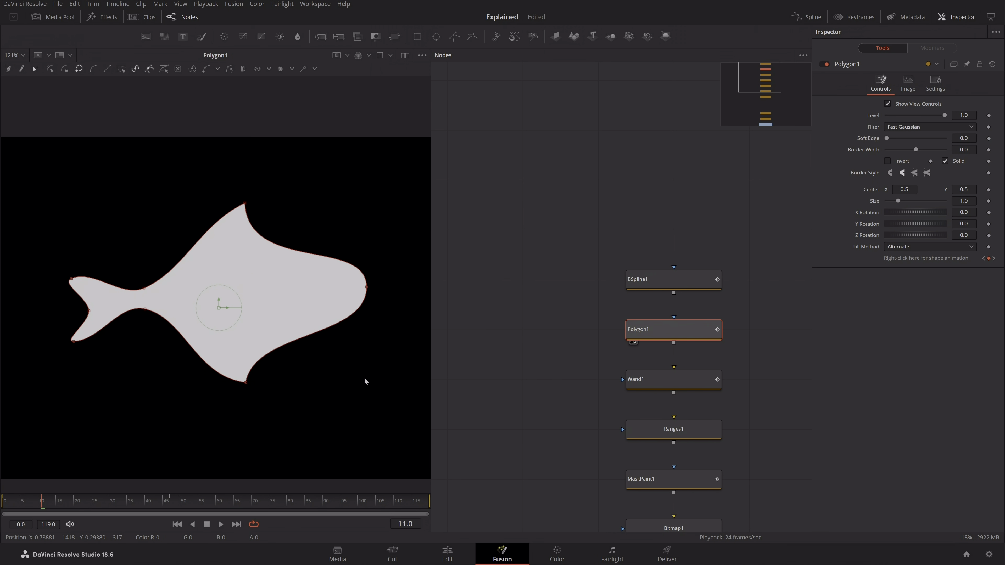
Step: Box-select the polygon's fin and tail points, then extend the tail selection through to the nose, including the points in between
{"action": "left_click_drag", "start_coordinate": [227, 143], "coordinate": [275, 449]}
{"action": "left_click_drag", "start_coordinate": [45, 214], "coordinate": [102, 420]}
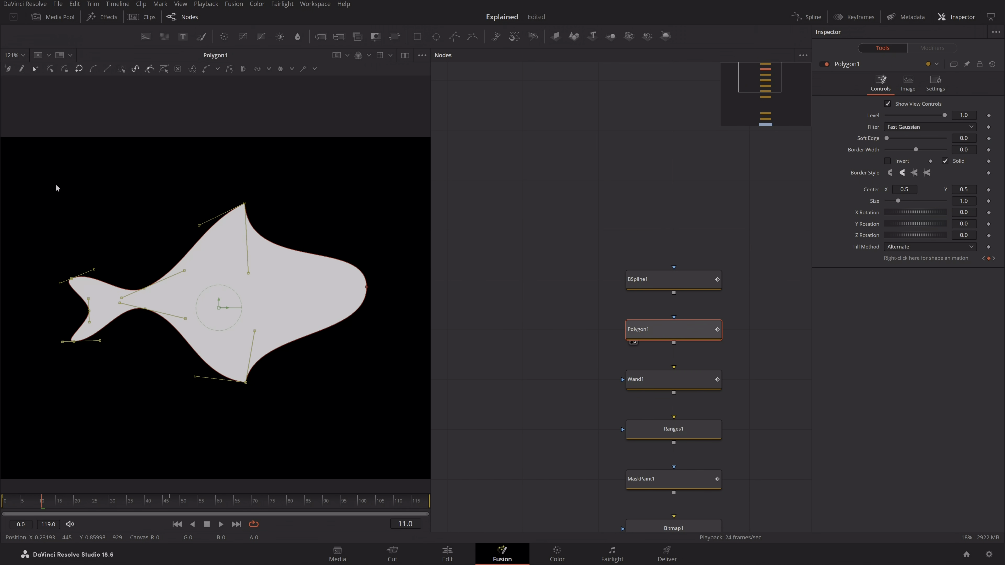
{"action": "left_click_drag", "start_coordinate": [57, 160], "coordinate": [86, 431]}
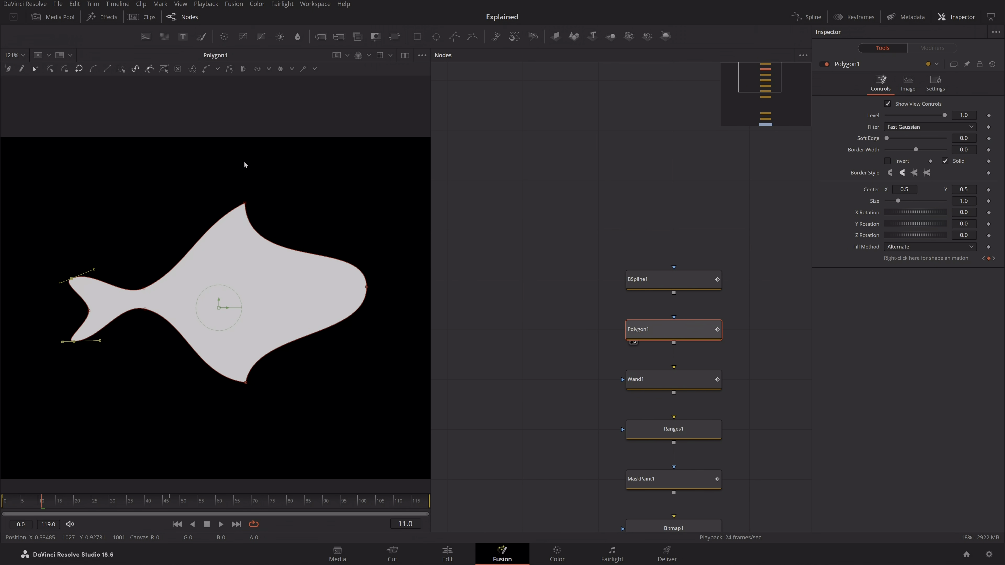
{"action": "left_click_drag", "start_coordinate": [335, 184], "coordinate": [384, 342]}
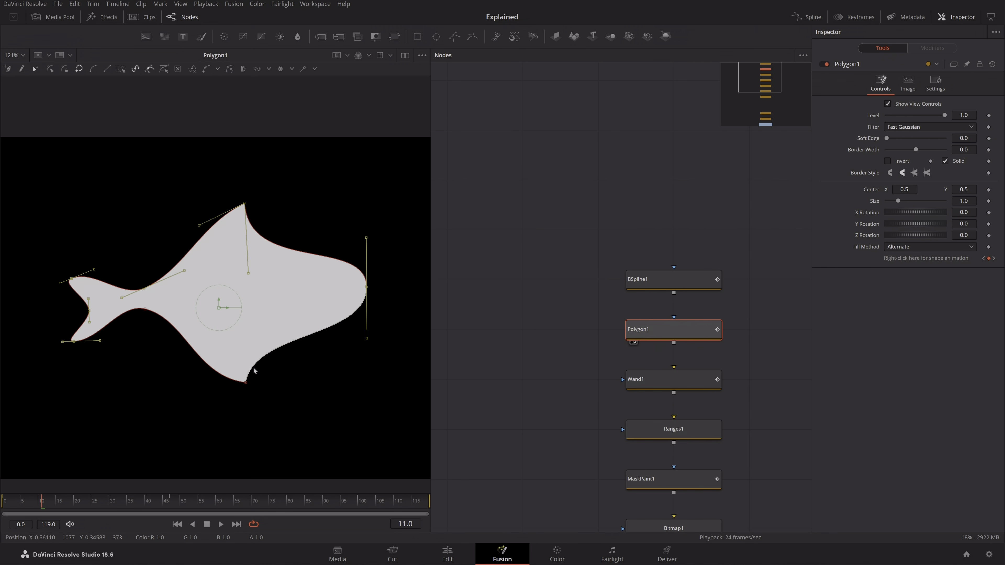
Step: Select only the tail points of the fish and add the nose and top fin points individually to the selection
{"action": "left_click", "coordinate": [25, 222]}
{"action": "left_click_drag", "start_coordinate": [38, 220], "coordinate": [91, 407]}
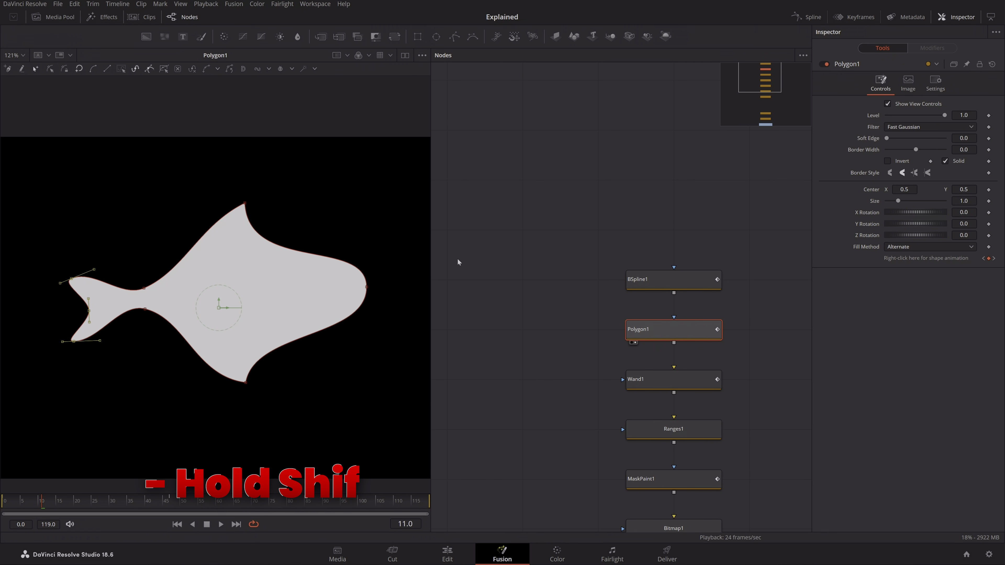
{"action": "left_click_drag", "start_coordinate": [393, 251], "coordinate": [361, 317]}
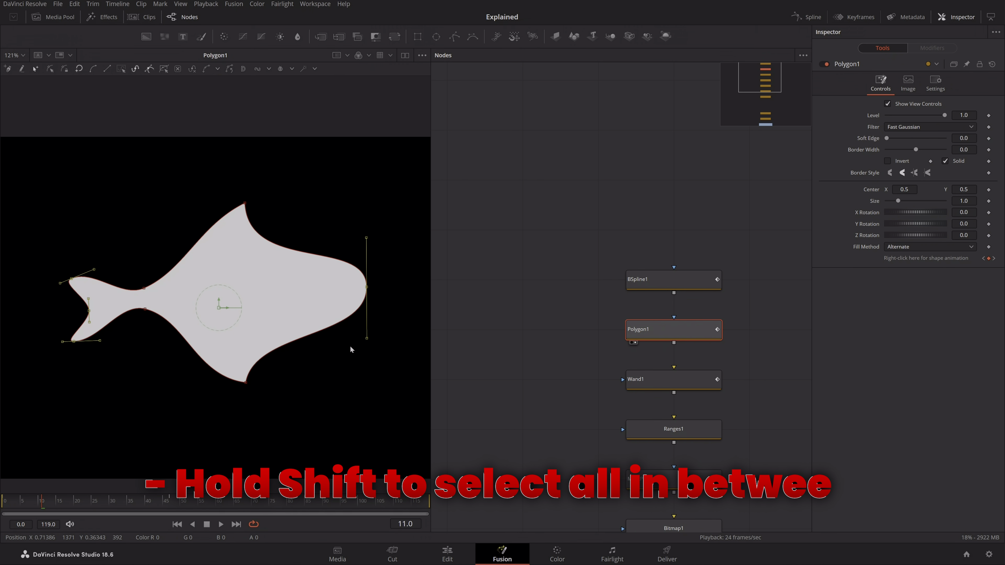
{"action": "left_click_drag", "start_coordinate": [225, 187], "coordinate": [263, 222]}
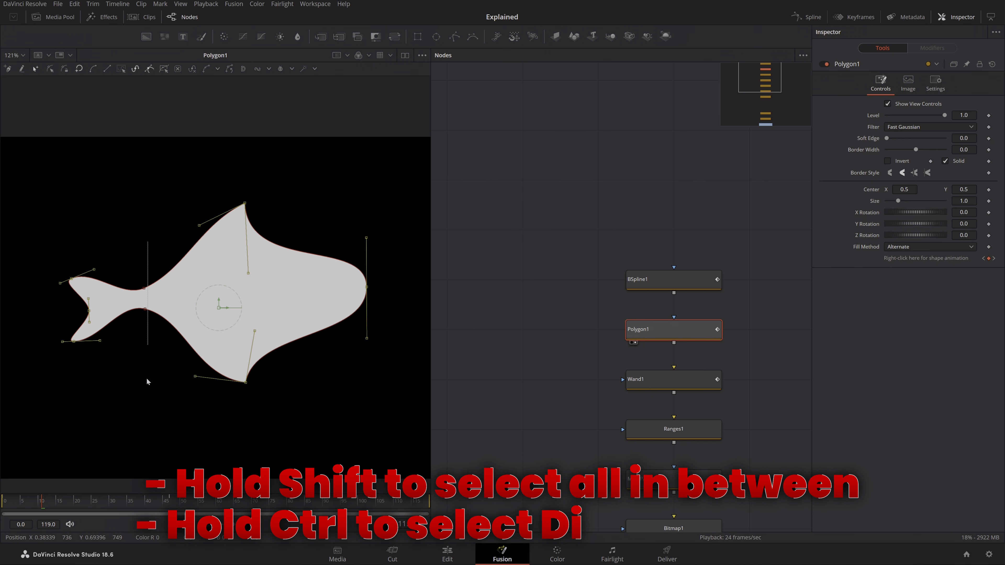
Step: Clear the point selection, select all the polygon's points with one command, and deselect them again
{"action": "left_click", "coordinate": [154, 422]}
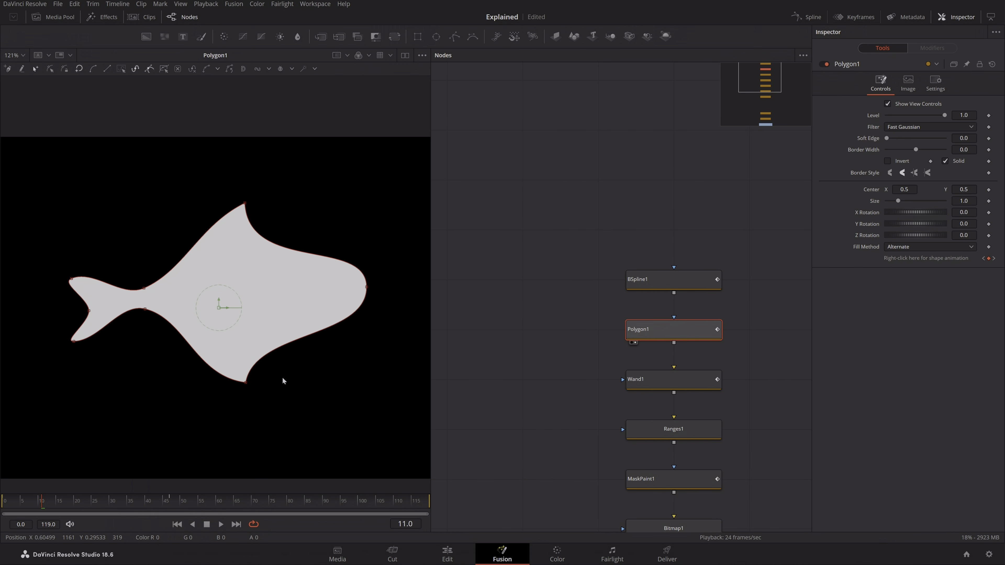
{"action": "key", "text": "ctrl+a"}
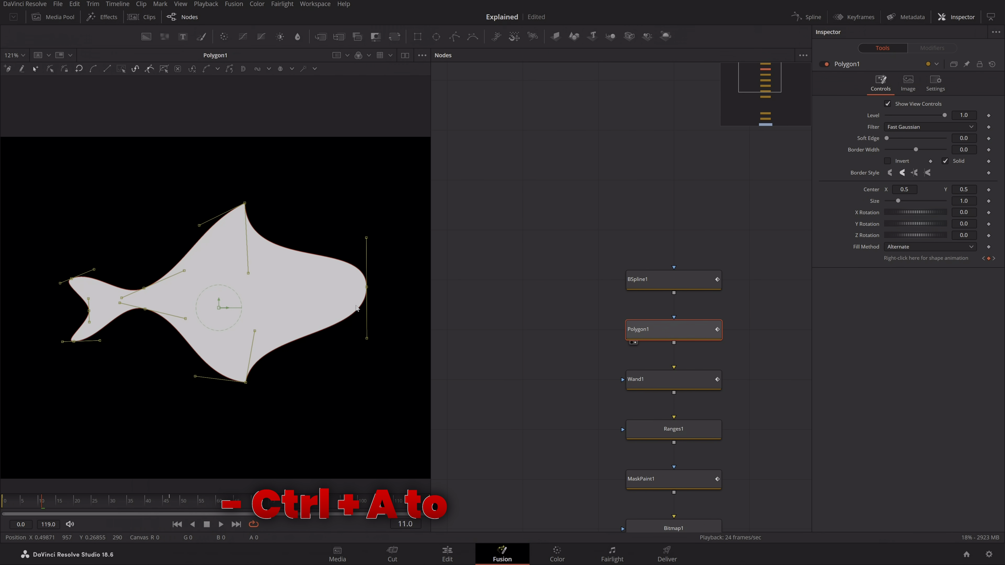
{"action": "left_click", "coordinate": [286, 427]}
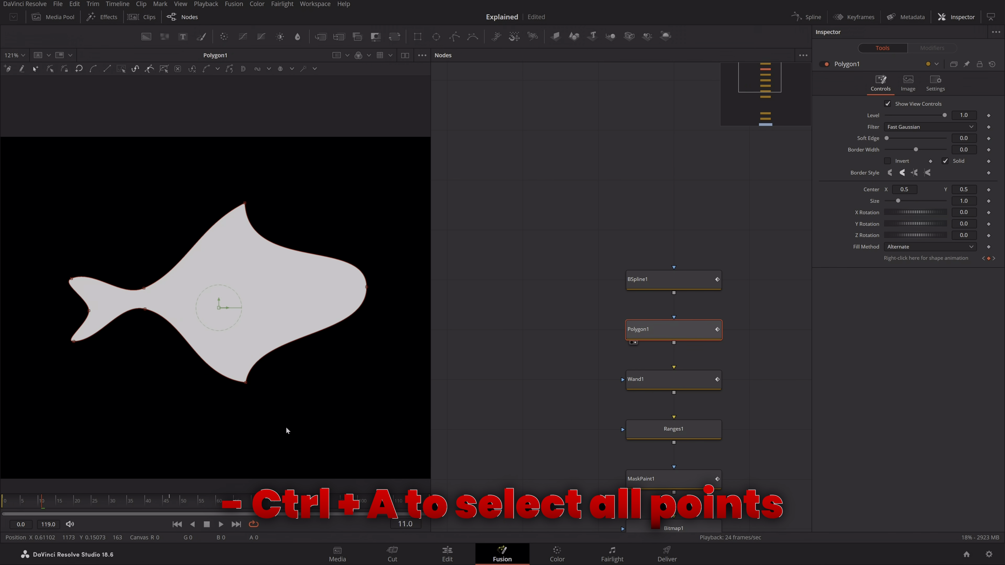
Step: Select the fish's bottom fin point and step forward and backward through the polygon's neighbouring points
{"action": "left_click_drag", "start_coordinate": [273, 397], "coordinate": [210, 353]}
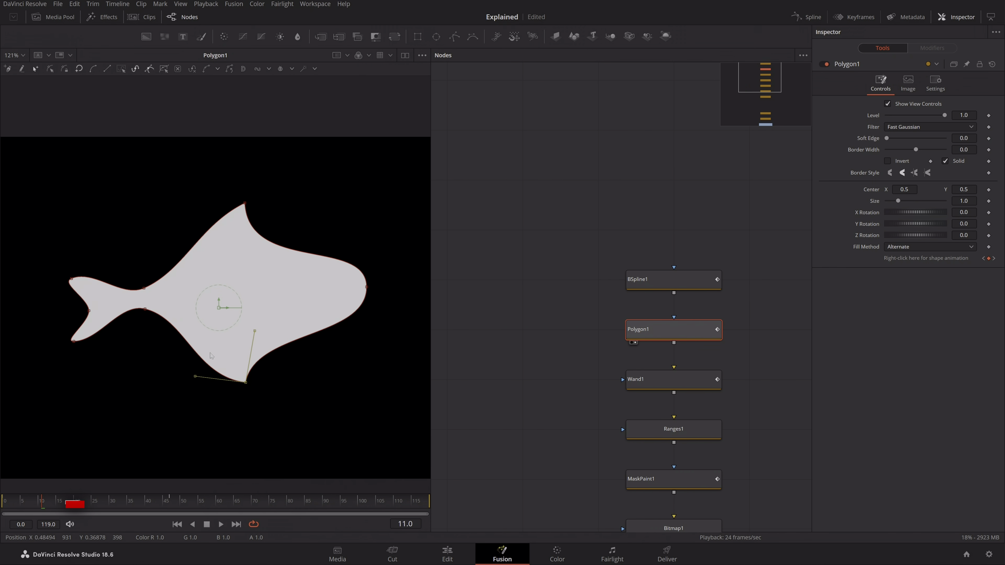
{"action": "key", "text": "Page_Up"}
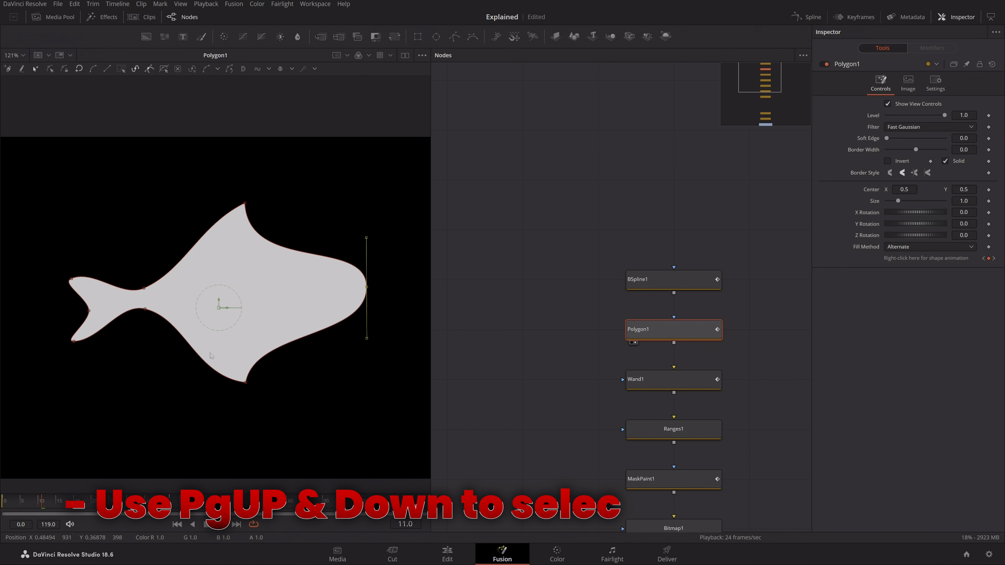
{"action": "key", "text": "Page_Down"}
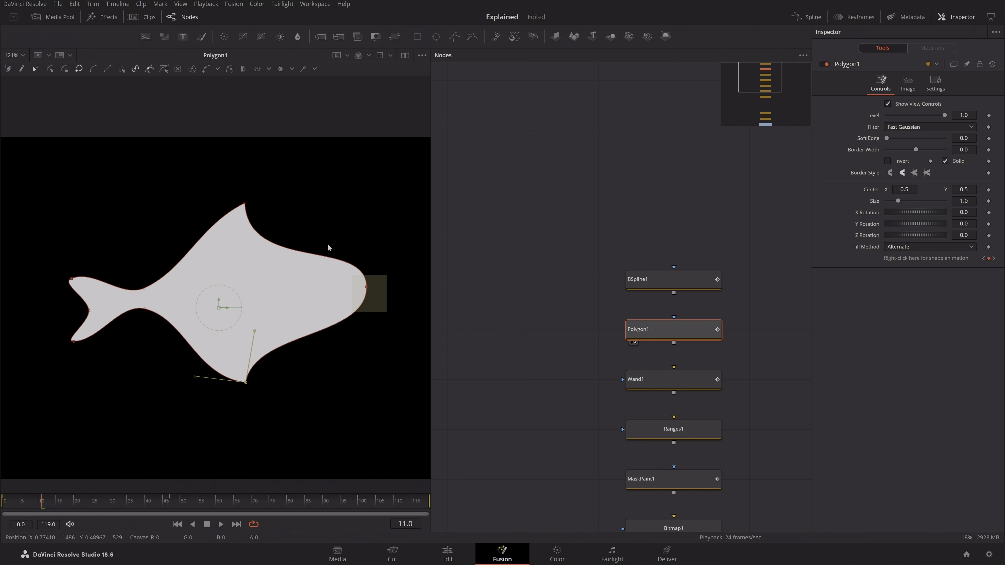
{"action": "key", "text": "Page_Up"}
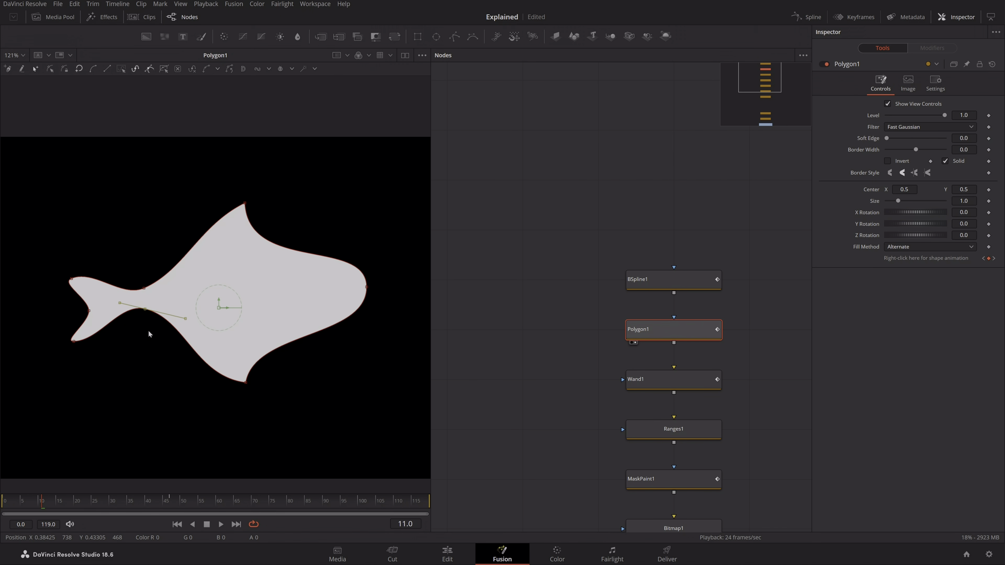
{"action": "key", "text": "Page_Up"}
{"action": "key", "text": "Page_Up"}
{"action": "key", "text": "Page_Down"}
{"action": "key", "text": "Page_Up"}
{"action": "key", "text": "Page_Down"}
Step: Fit the mask image to the viewer and box-select every point of the fish shape
{"action": "left_click_drag", "start_coordinate": [246, 382], "coordinate": [285, 366]}
{"action": "left_click_drag", "start_coordinate": [386, 156], "coordinate": [1, 510]}
{"action": "left_click", "coordinate": [49, 197]}
{"action": "left_click_drag", "start_coordinate": [50, 197], "coordinate": [430, 439]}
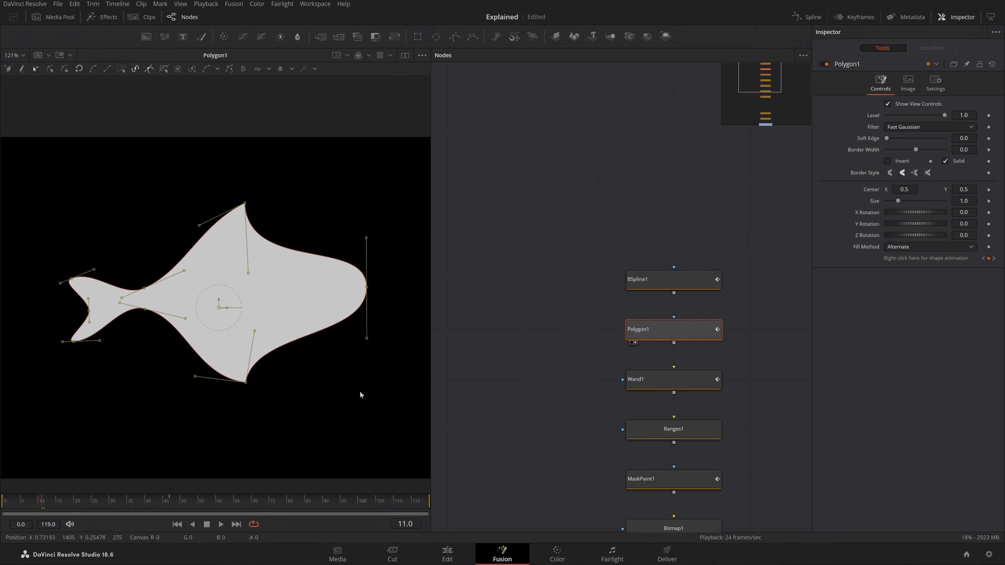
{"action": "key", "text": "ctrl+f"}
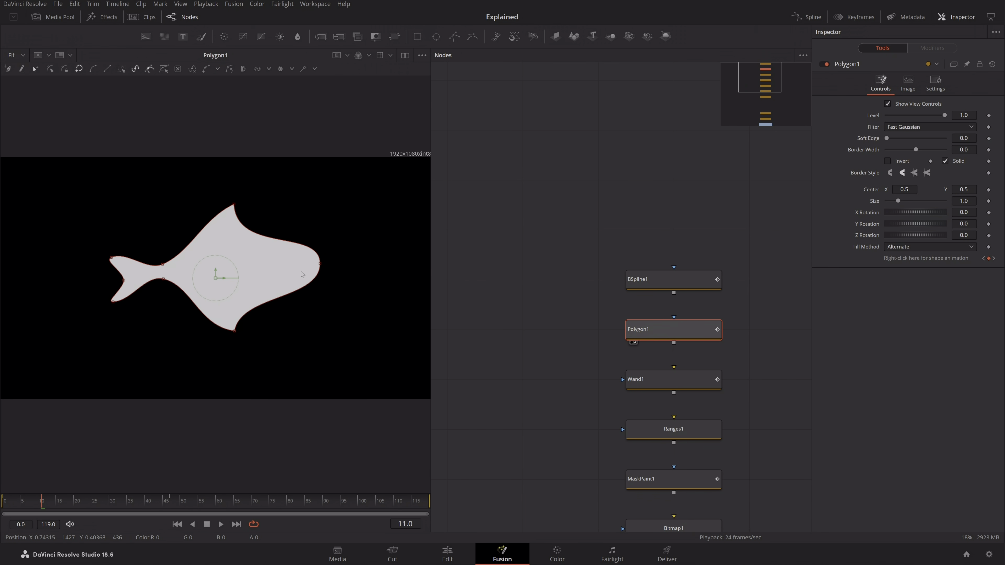
{"action": "left_click_drag", "start_coordinate": [356, 187], "coordinate": [4, 386]}
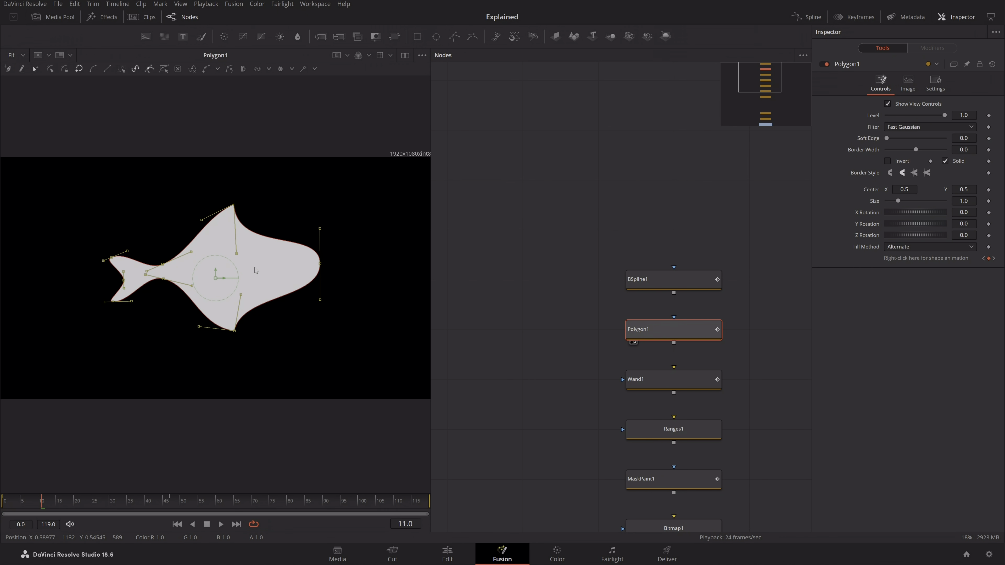
Step: View BSpline1 and adjust the weight of its right-hand control point to vary the curve's pull toward it
{"action": "left_click", "coordinate": [669, 288]}
{"action": "key", "text": "1"}
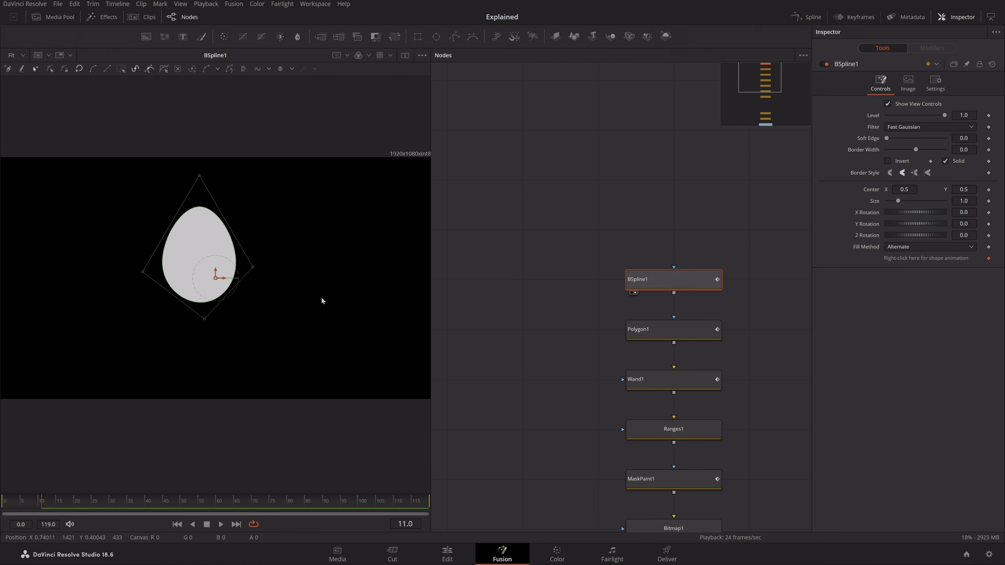
{"action": "key", "text": "w"}
{"action": "left_click_drag", "start_coordinate": [264, 271], "coordinate": [309, 163]}
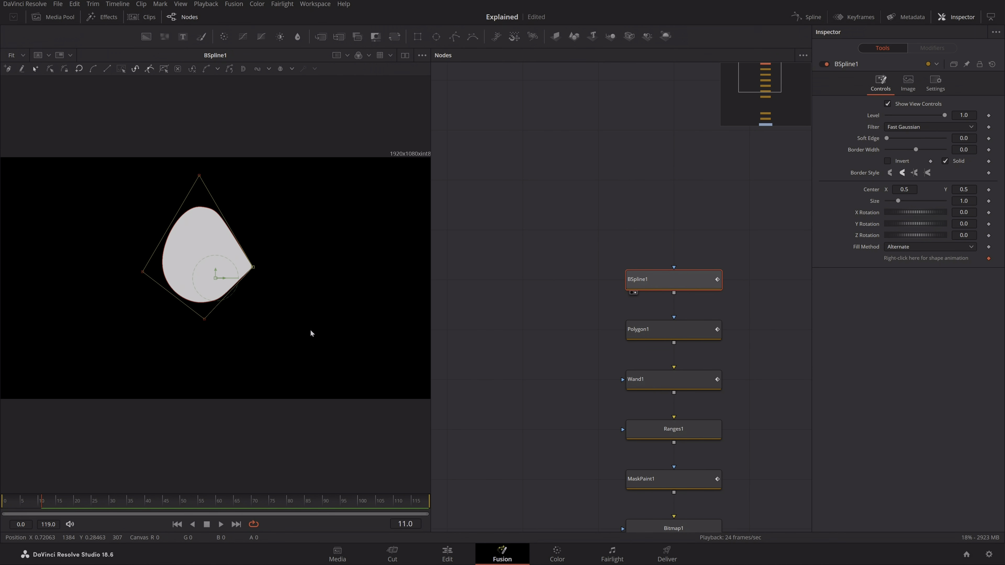
{"action": "key", "text": "w"}
{"action": "left_click_drag", "start_coordinate": [254, 268], "coordinate": [228, 283]}
Step: Return to viewing Polygon1 and select all of its points
{"action": "left_click", "coordinate": [673, 330]}
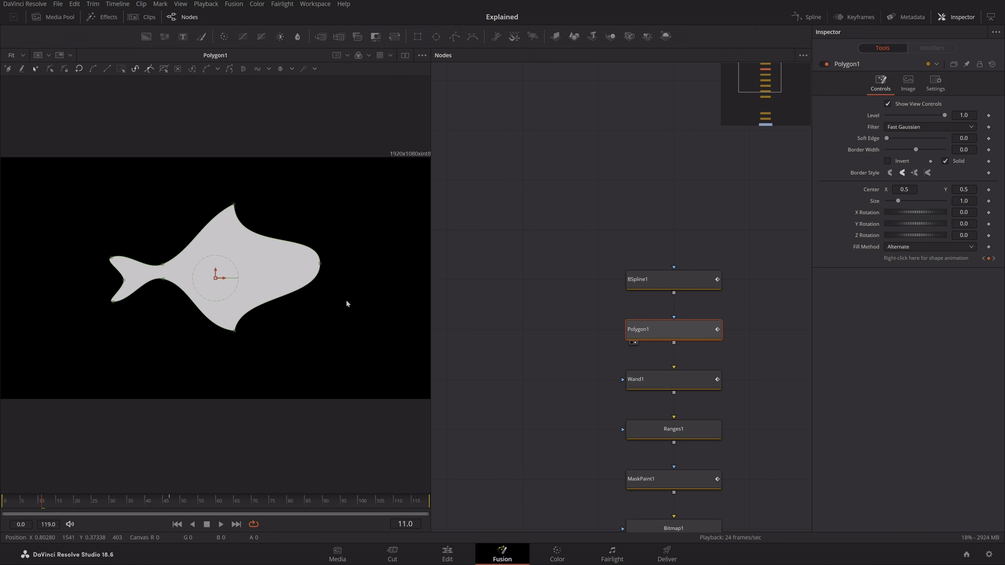
{"action": "left_click_drag", "start_coordinate": [365, 183], "coordinate": [83, 421]}
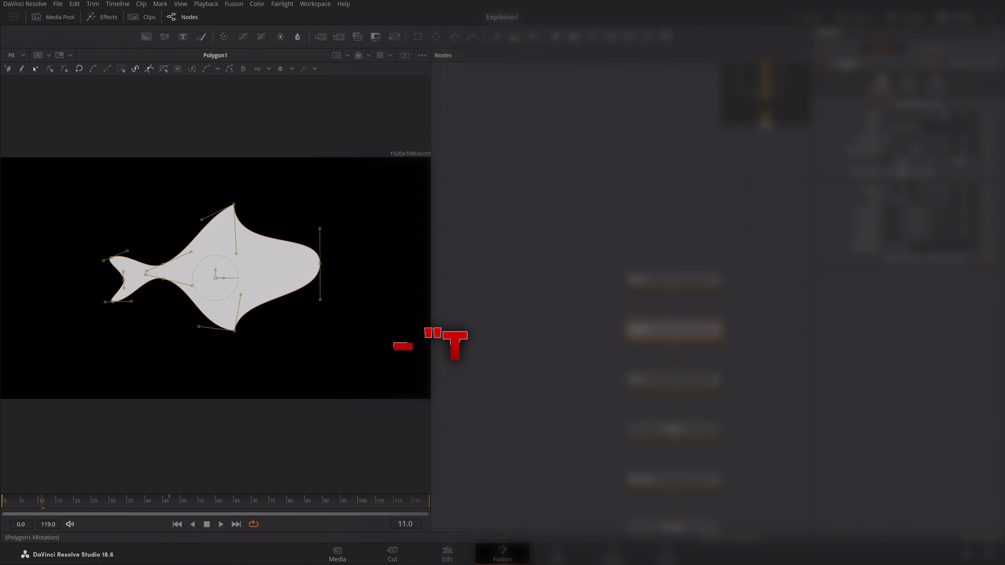
Step: Try rotating the selected fish shape, then undo the changes
{"action": "left_click_drag", "start_coordinate": [896, 212], "coordinate": [939, 235]}
{"action": "key", "text": "ctrl+z"}
{"action": "key", "text": "ctrl+z"}
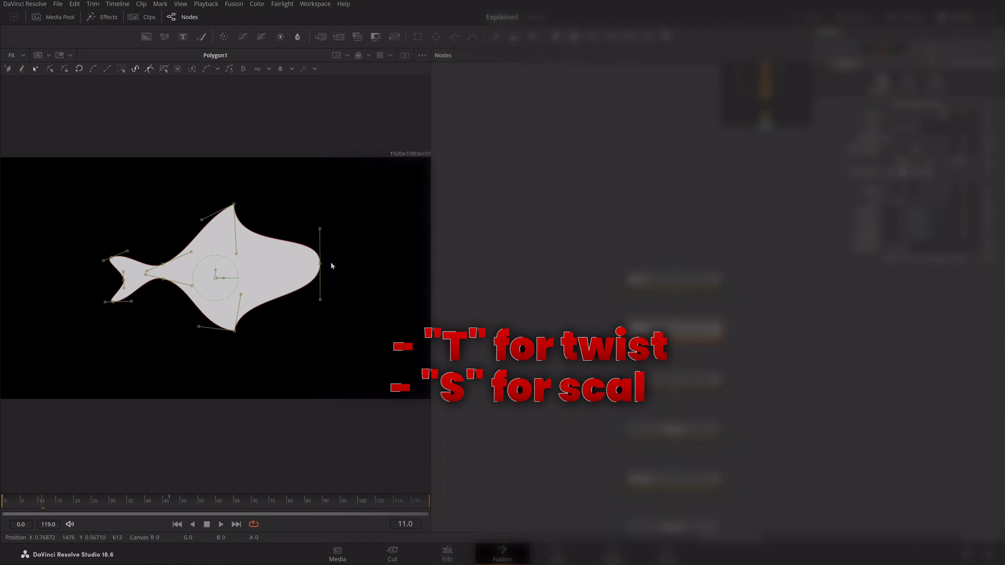
Step: Reselect every point of the fish shape, try scaling them together horizontally, and undo the change
{"action": "left_click", "coordinate": [326, 279]}
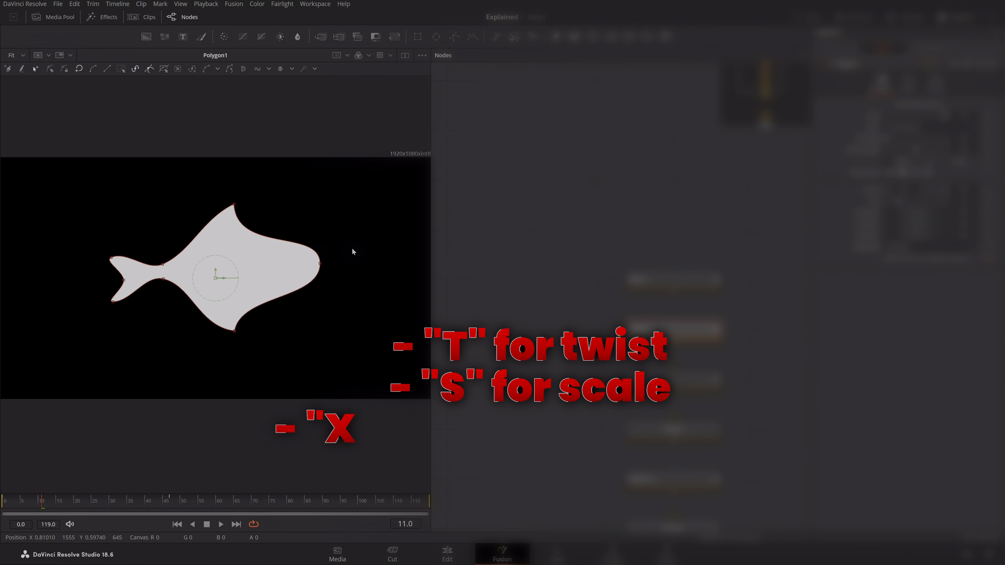
{"action": "key", "text": "ctrl+a"}
{"action": "mouse_move", "coordinate": [327, 272]}
{"action": "left_mouse_down"}
{"action": "mouse_move", "coordinate": [276, 307]}
{"action": "mouse_move", "coordinate": [182, 253]}
{"action": "mouse_move", "coordinate": [362, 267]}
{"action": "mouse_move", "coordinate": [158, 236]}
{"action": "mouse_move", "coordinate": [486, 248]}
{"action": "mouse_move", "coordinate": [162, 231]}
{"action": "mouse_move", "coordinate": [307, 274]}
{"action": "left_mouse_up"}
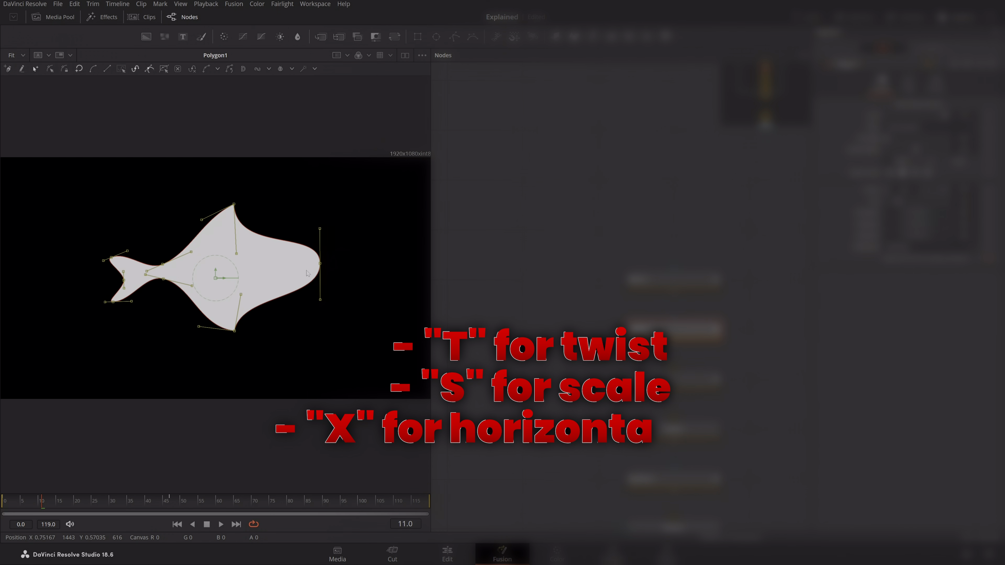
{"action": "left_click_drag", "start_coordinate": [246, 274], "coordinate": [478, 318]}
{"action": "key", "text": "ctrl+z"}
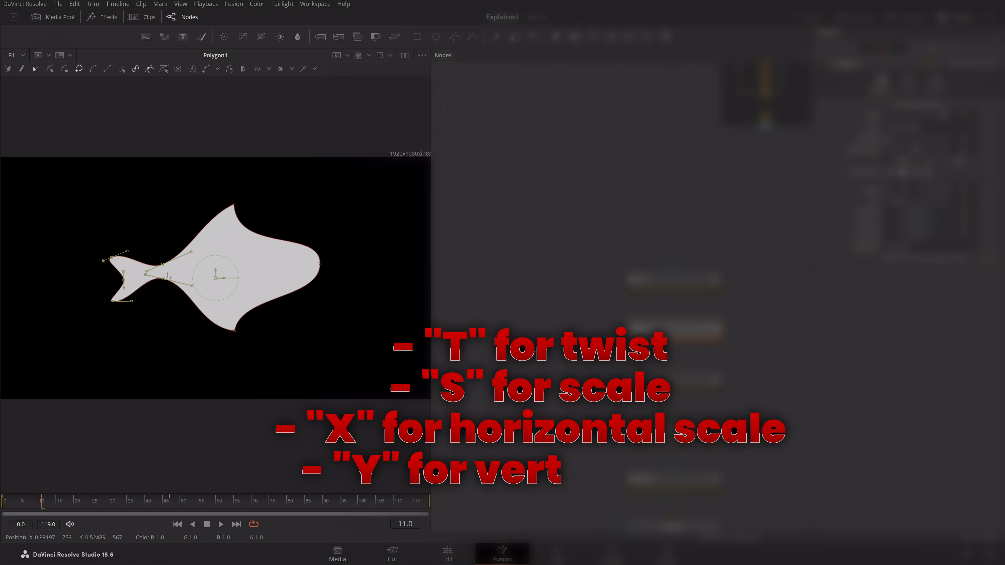
Step: Try scaling the fish's tail points vertically and perpendicular to the shape, undoing each attempt
{"action": "left_click_drag", "start_coordinate": [167, 272], "coordinate": [165, 314]}
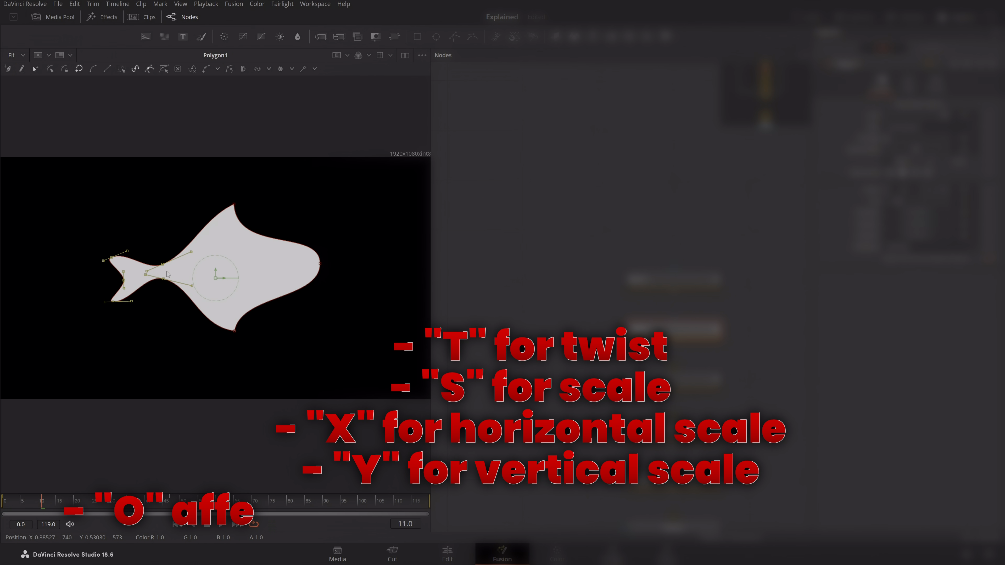
{"action": "left_click_drag", "start_coordinate": [184, 299], "coordinate": [262, 255]}
{"action": "key", "text": "ctrl+z"}
{"action": "left_click_drag", "start_coordinate": [310, 224], "coordinate": [359, 243]}
{"action": "key", "text": "ctrl+z"}
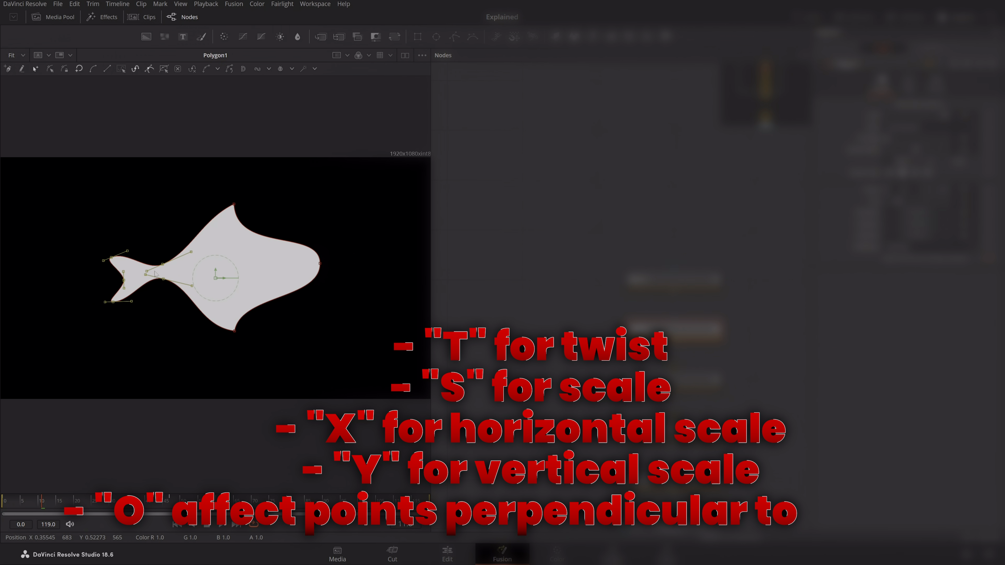
{"action": "left_click_drag", "start_coordinate": [155, 273], "coordinate": [327, 317]}
{"action": "key", "text": "ctrl+z"}
Step: Scale the fish's nose and upper fin points outward to lengthen the nose and raise the fin, and deselect the mask
{"action": "left_click_drag", "start_coordinate": [273, 237], "coordinate": [363, 291]}
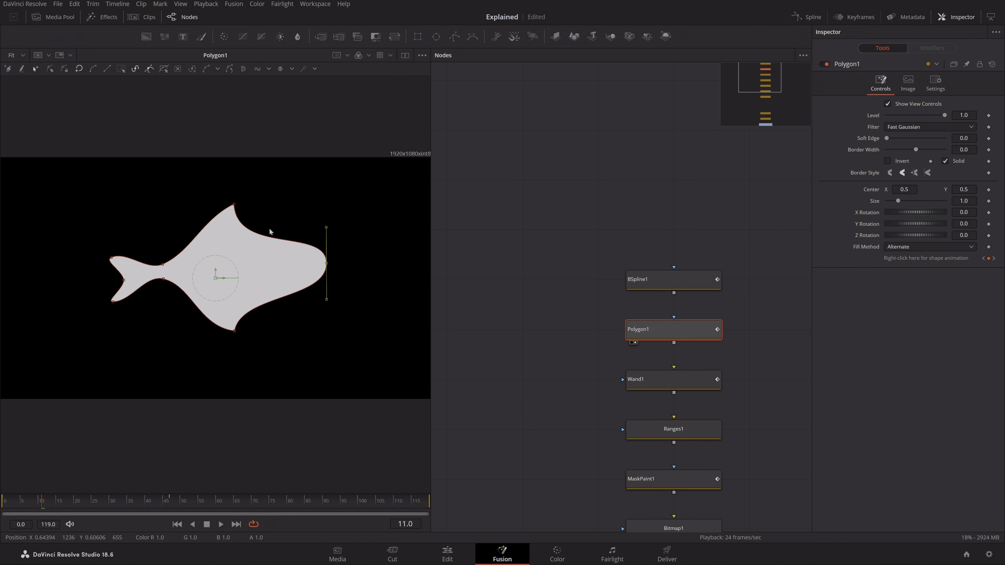
{"action": "left_click_drag", "start_coordinate": [242, 291], "coordinate": [227, 276]}
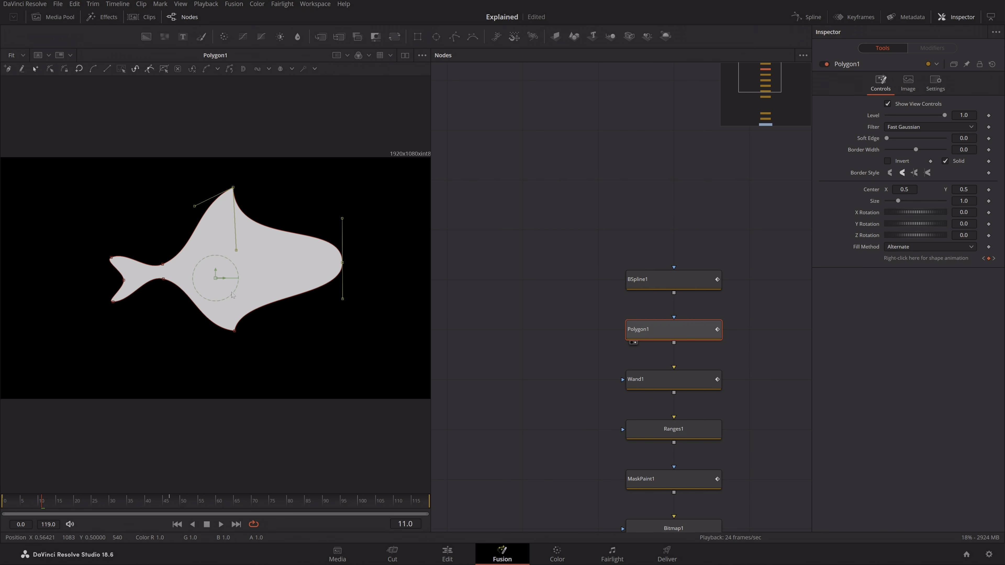
{"action": "left_click_drag", "start_coordinate": [108, 190], "coordinate": [17, 117]}
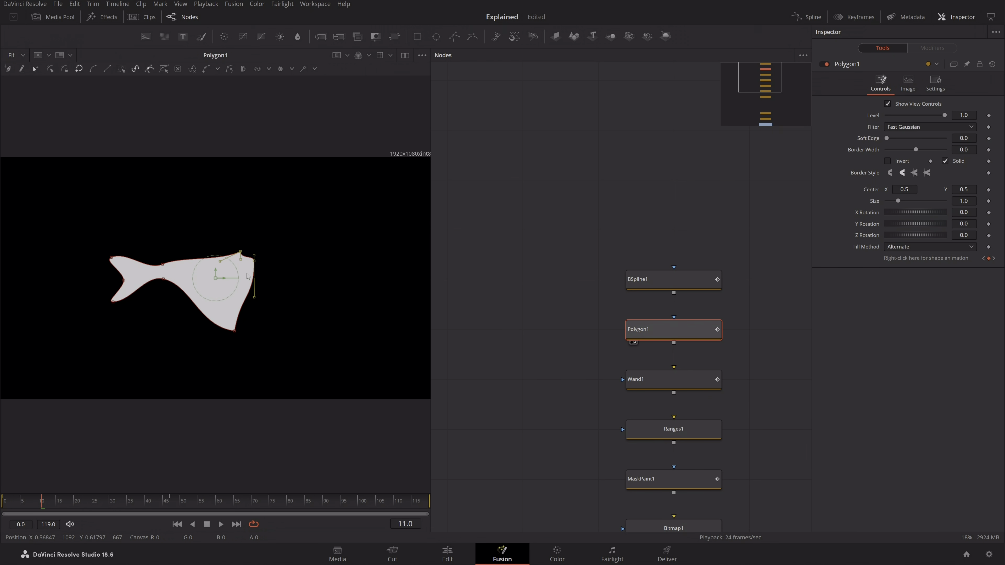
{"action": "left_click_drag", "start_coordinate": [247, 276], "coordinate": [459, 285]}
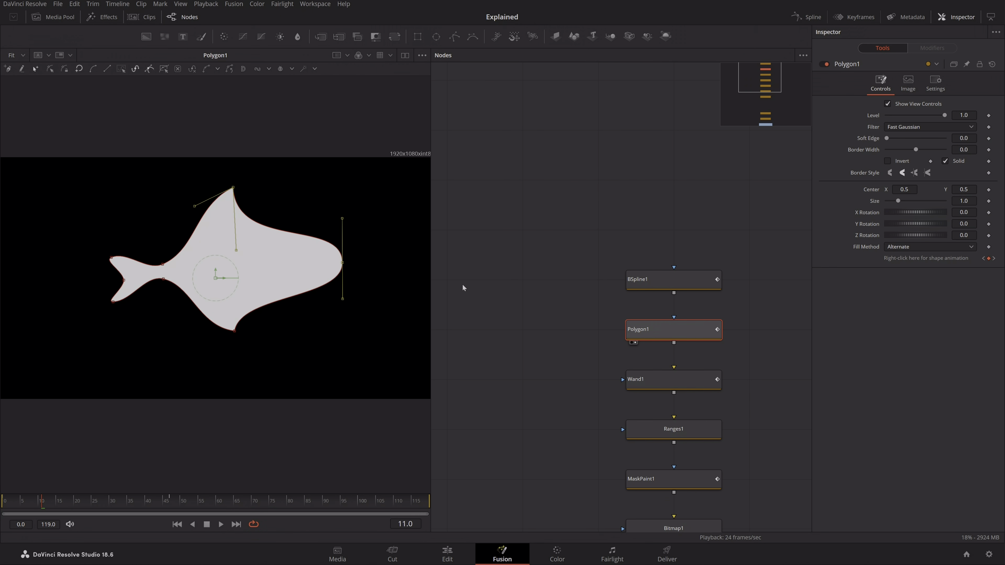
{"action": "left_click", "coordinate": [463, 285]}
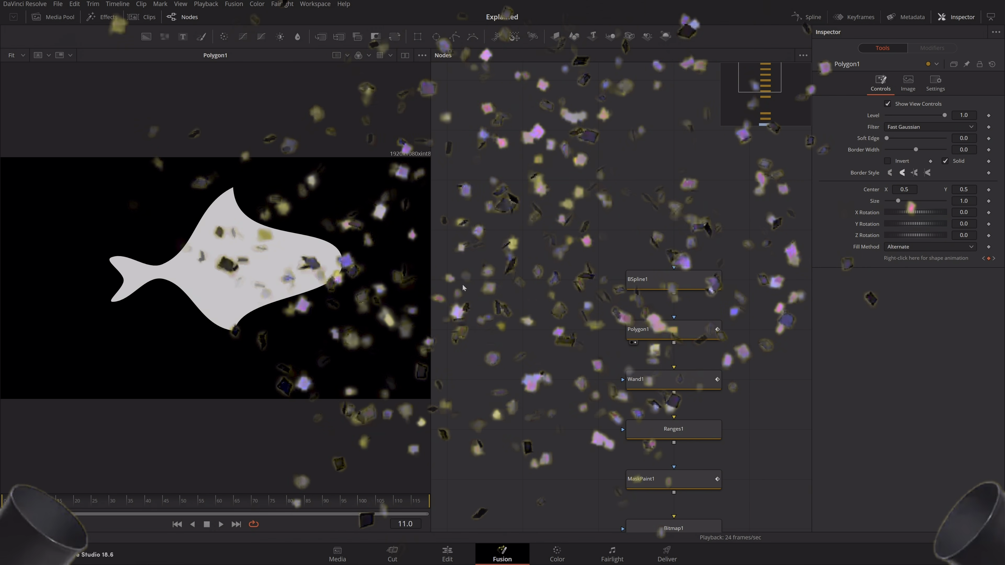